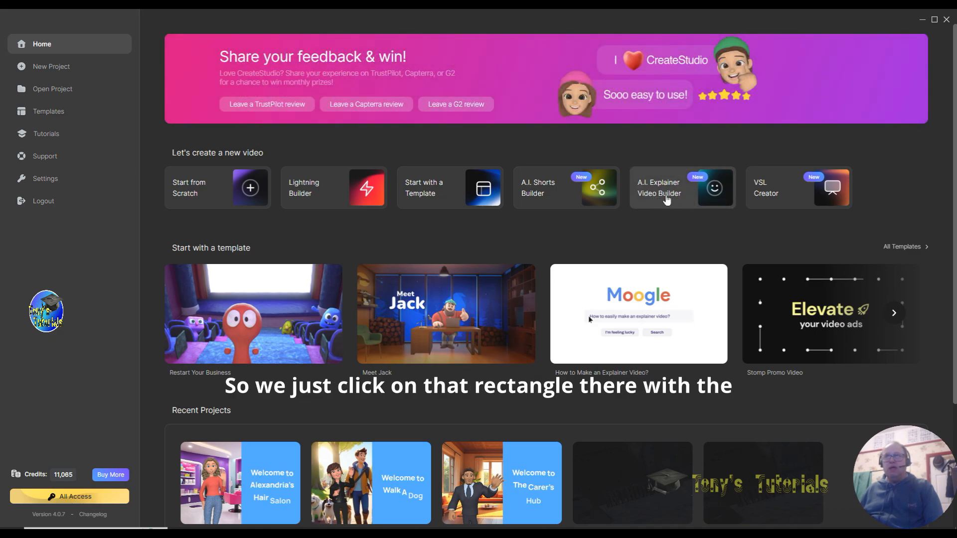
Step: Start a new A.I. explainer video and set the business name to "Tony's Animations"
left_click(669, 193)
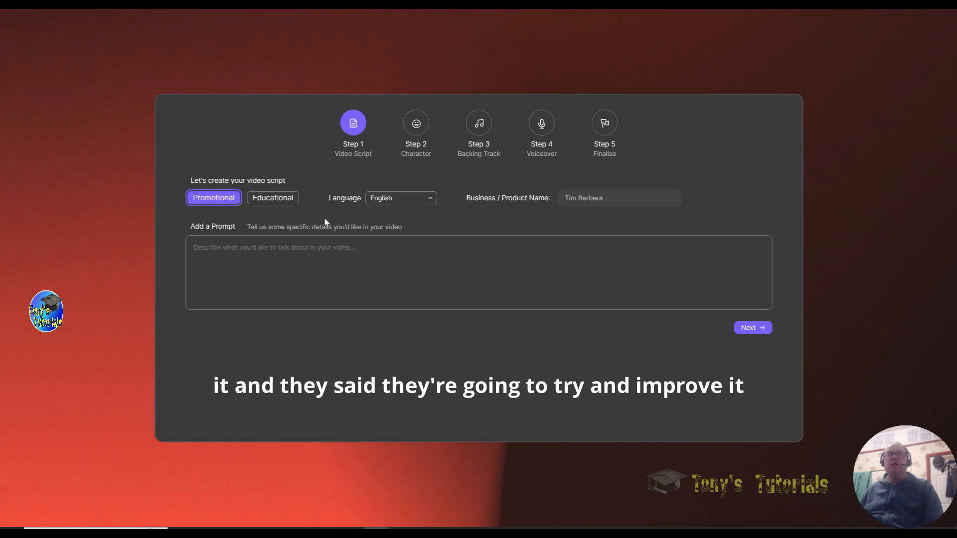
left_click(626, 196)
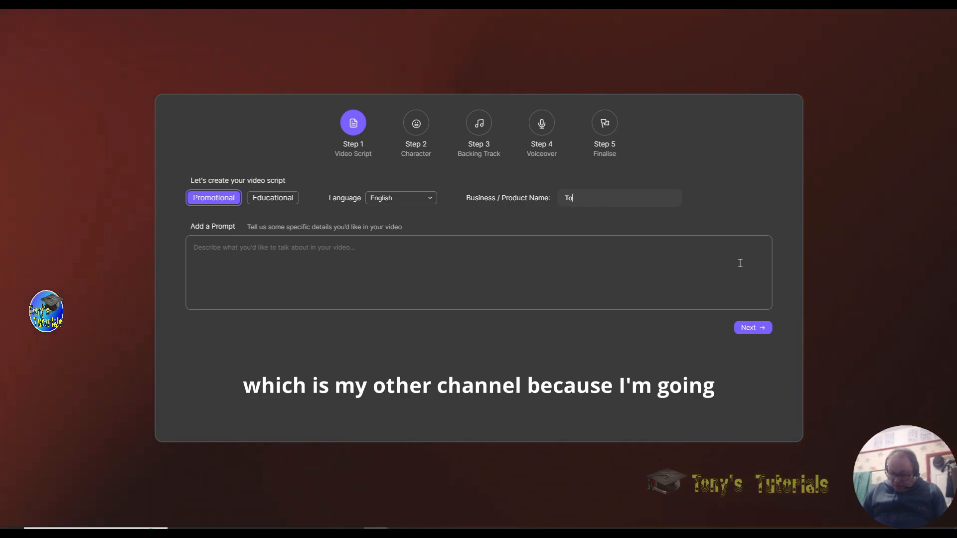
type("ny's")
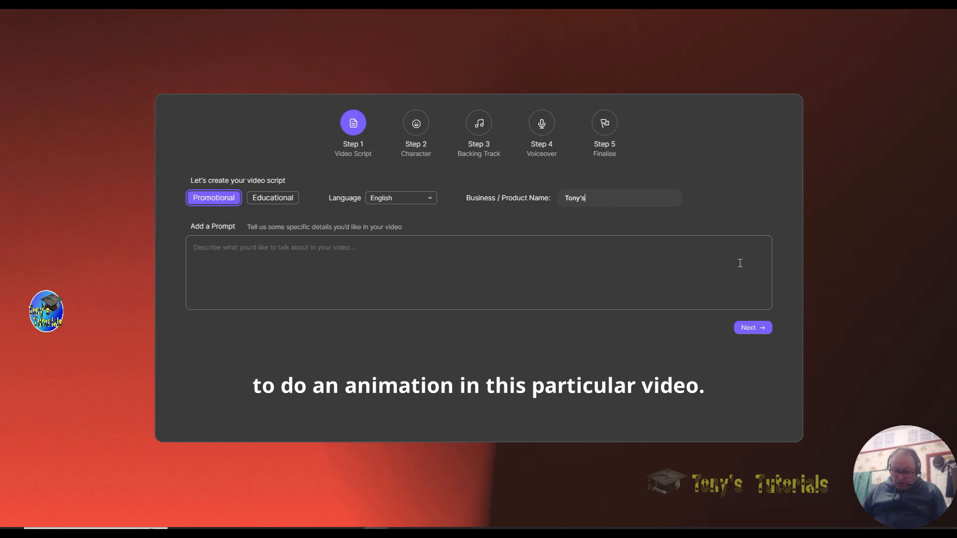
type(" Ani")
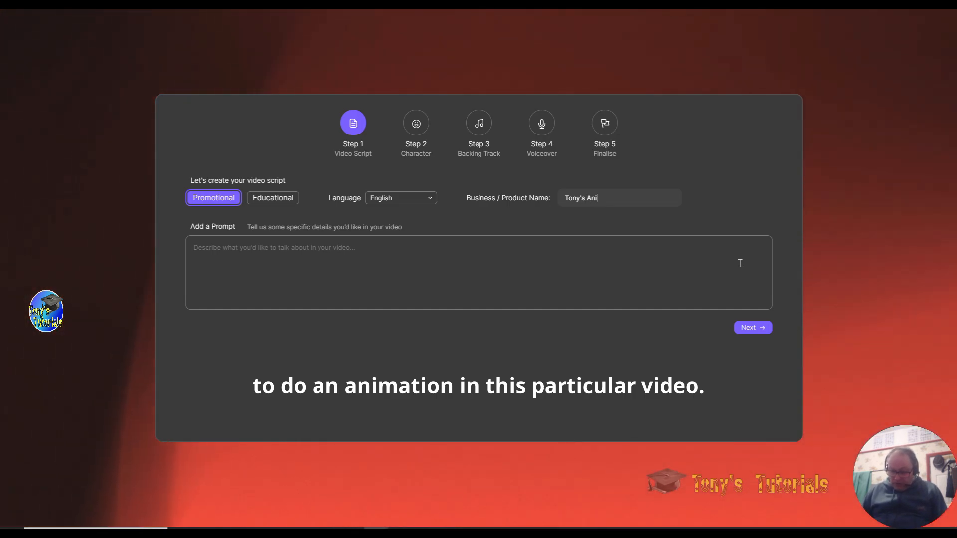
type("mations")
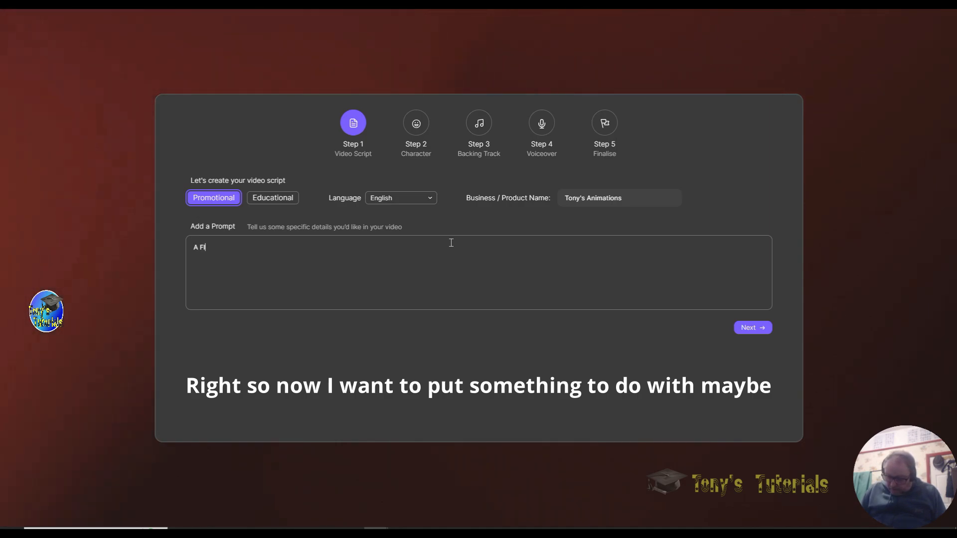
Step: Begin the video script prompt with "A Flower Shop in Walsall"
type("lower")
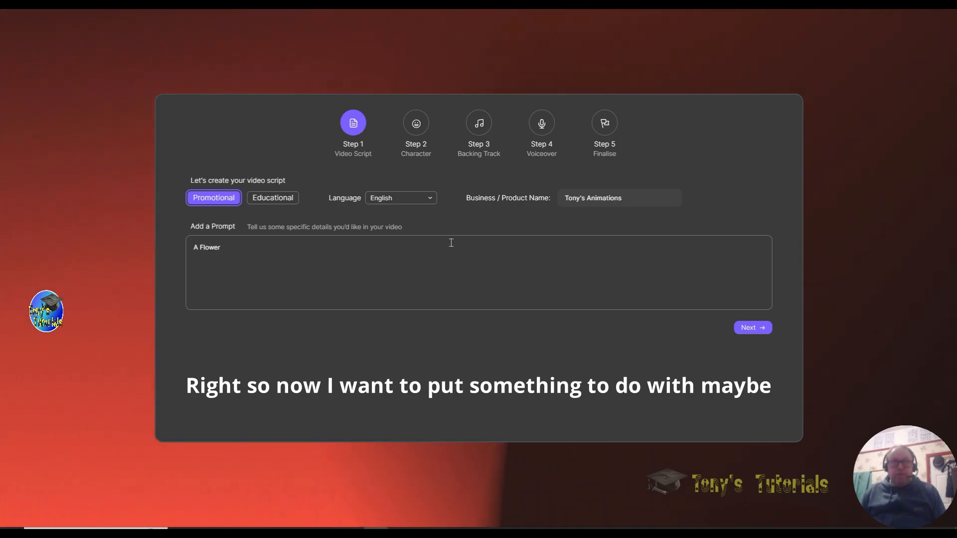
type(" S")
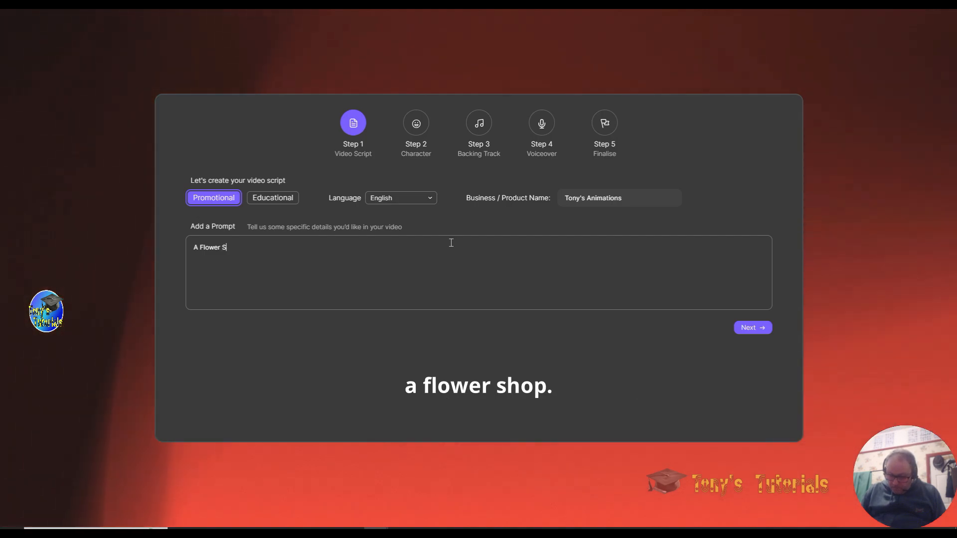
type("hop ")
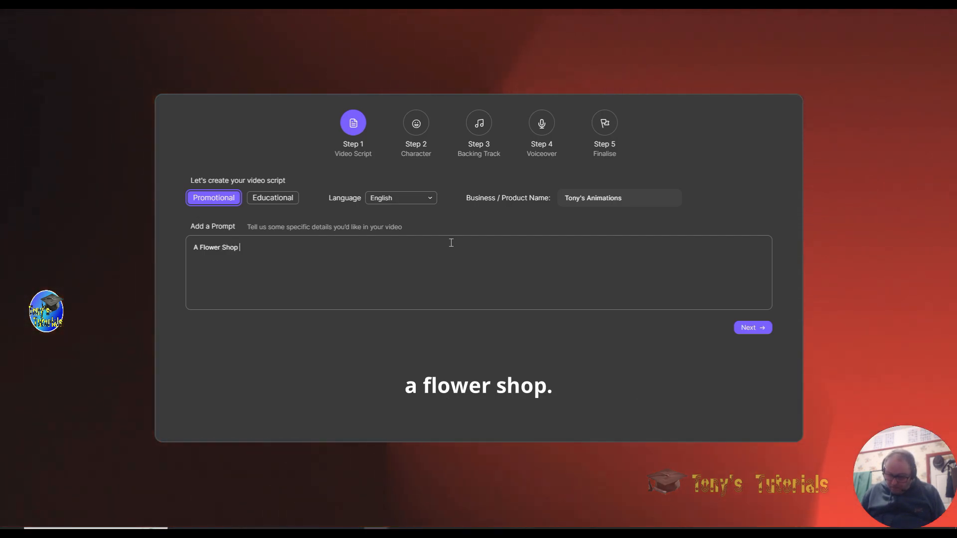
type("in")
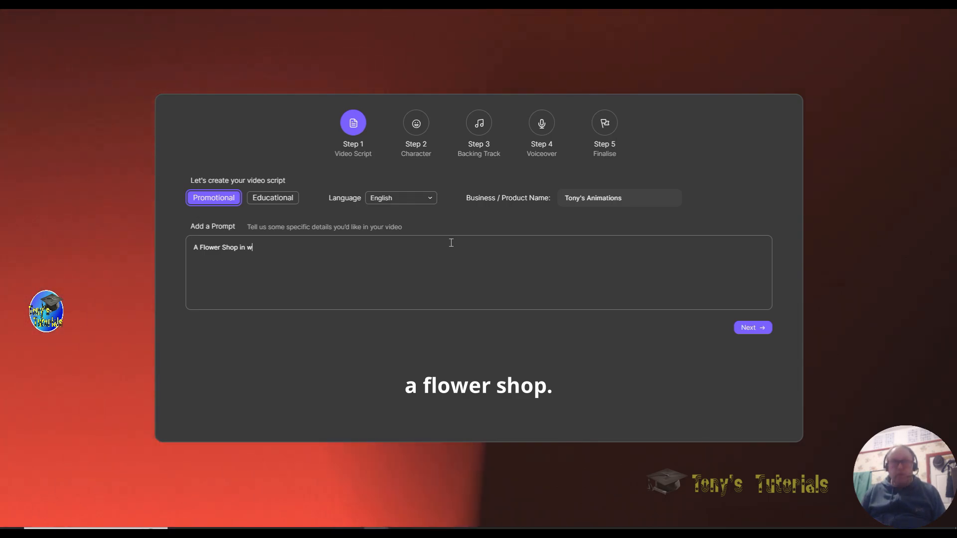
type("Wa")
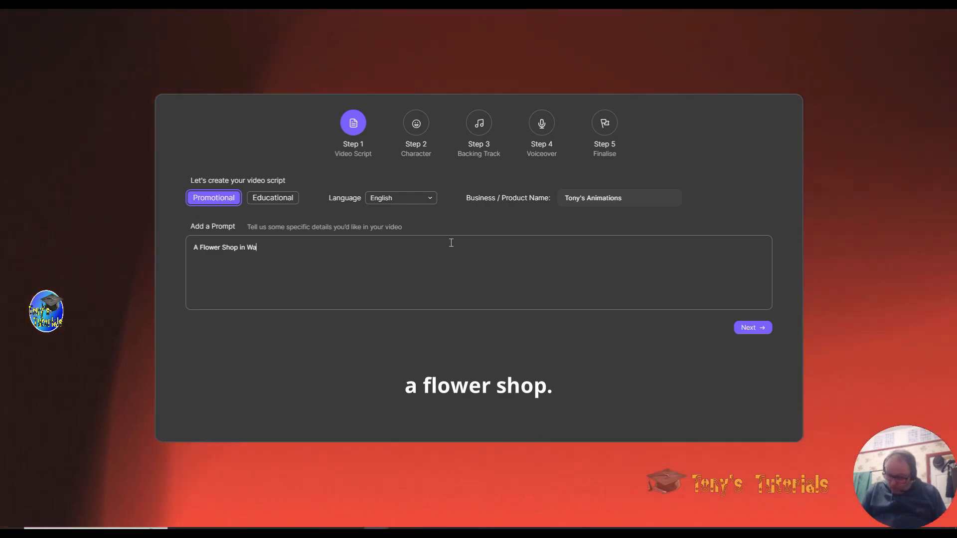
type("lsall")
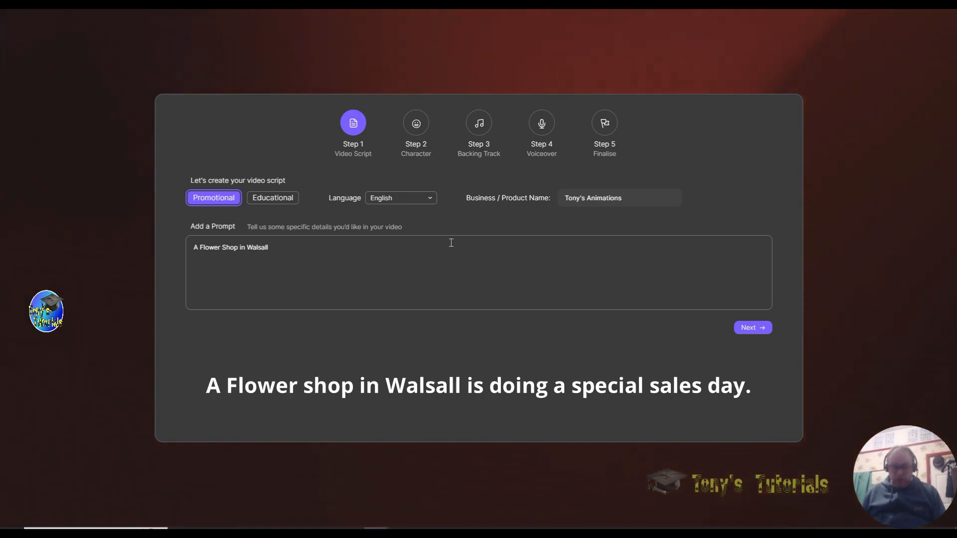
Step: Continue the prompt with "is doing a special sales day", correcting any misspelling
type(" ios")
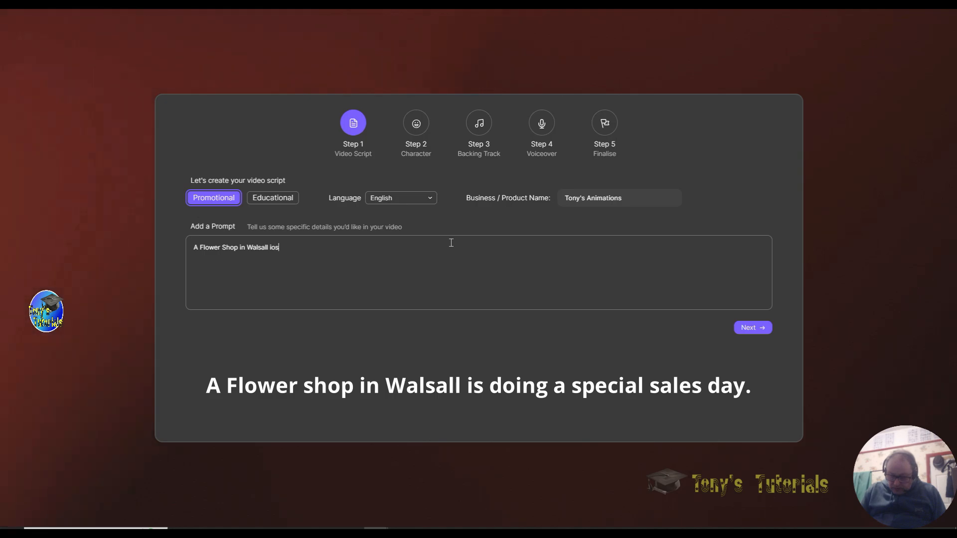
type(" doing a ")
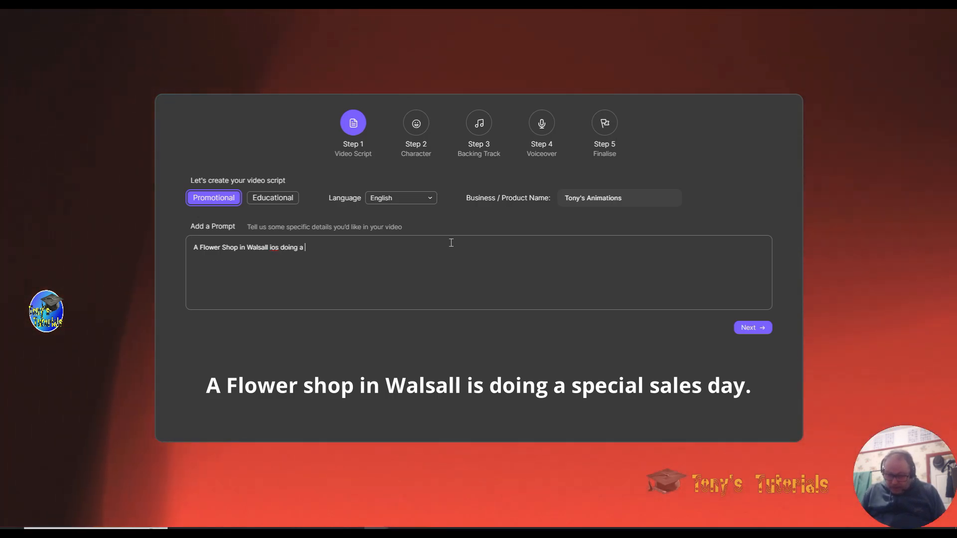
type("special")
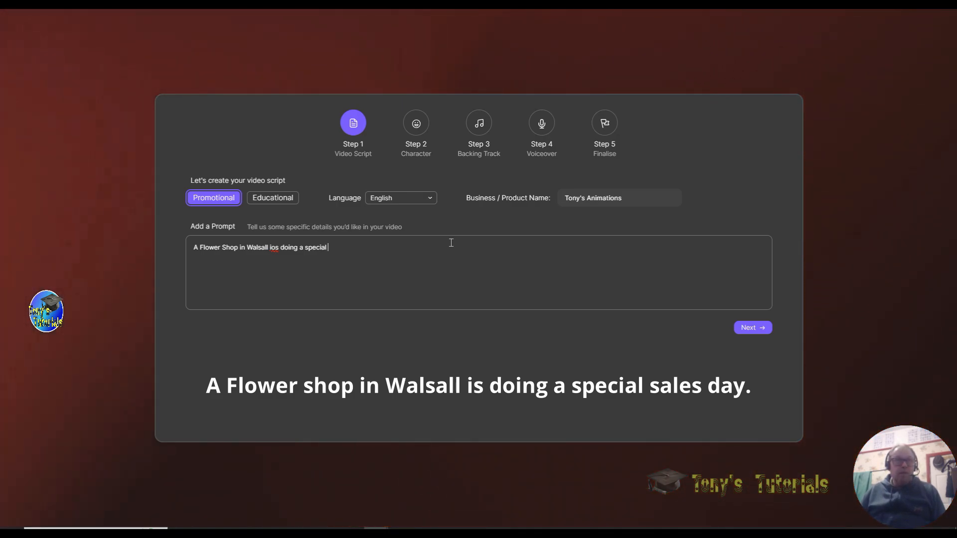
left_click(278, 249)
key("BackSpace")
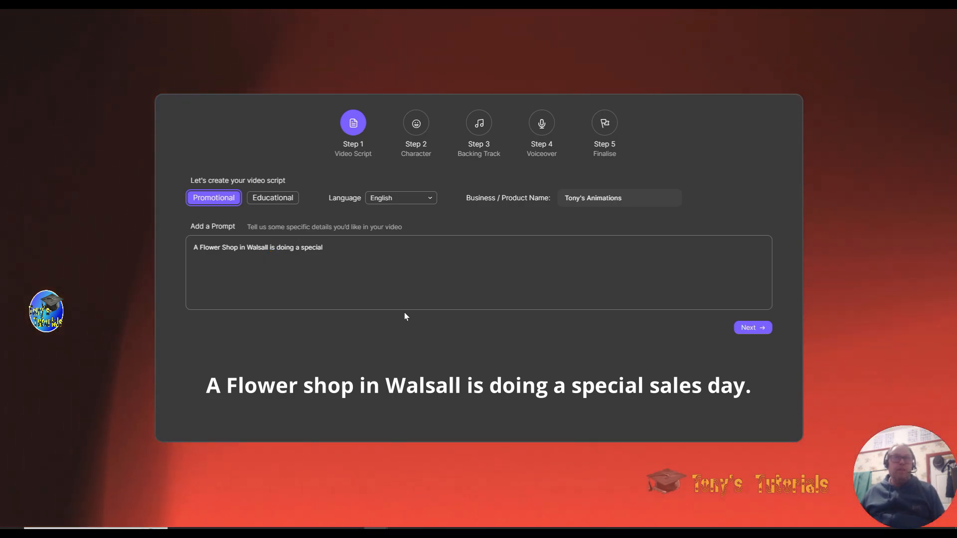
left_click(359, 245)
type("sales")
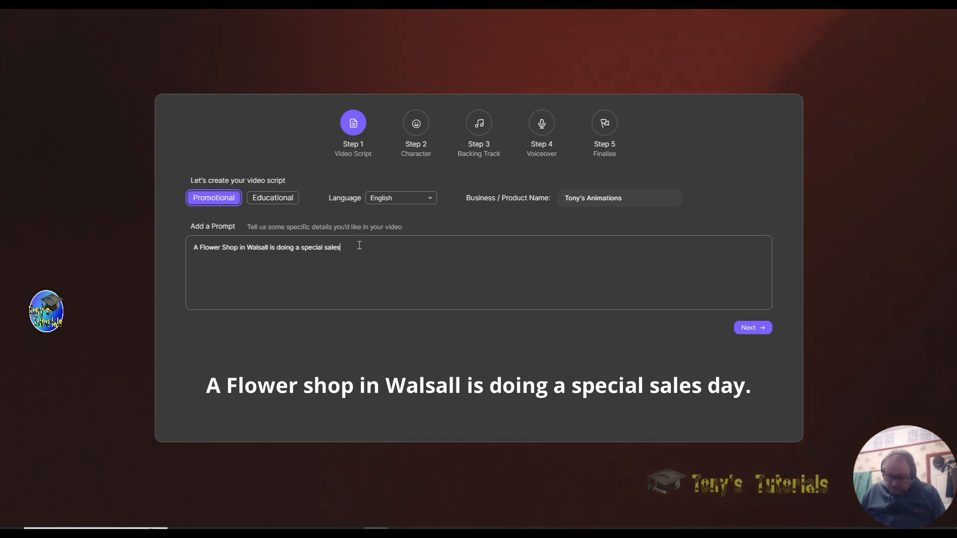
type(" day ")
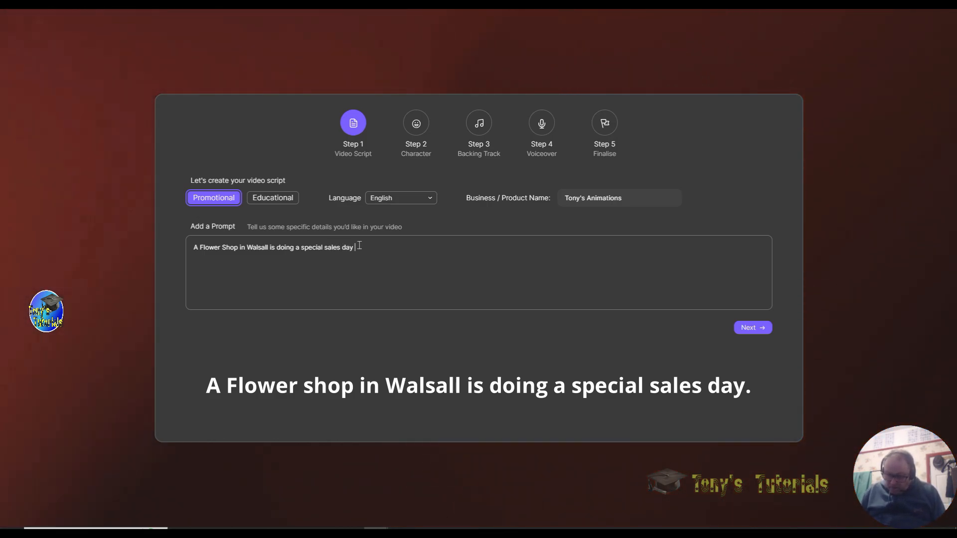
Step: Add the offer "two for one on bouquets of £20" to the end of the prompt
type("two for o")
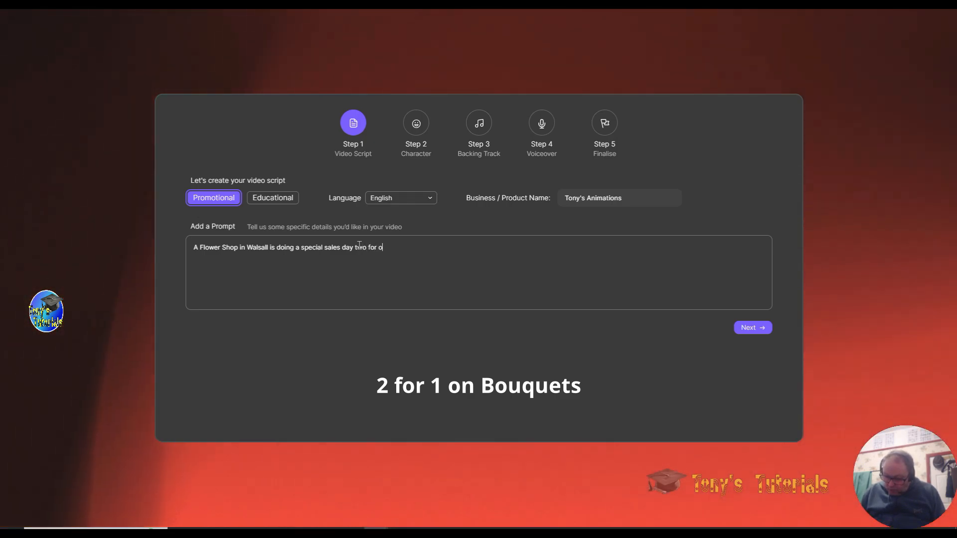
type("ne")
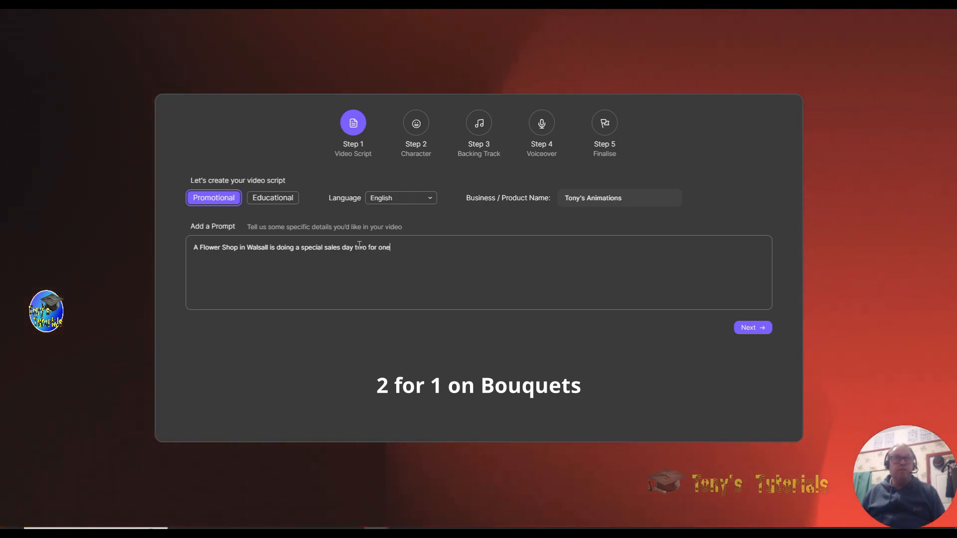
type(" on ")
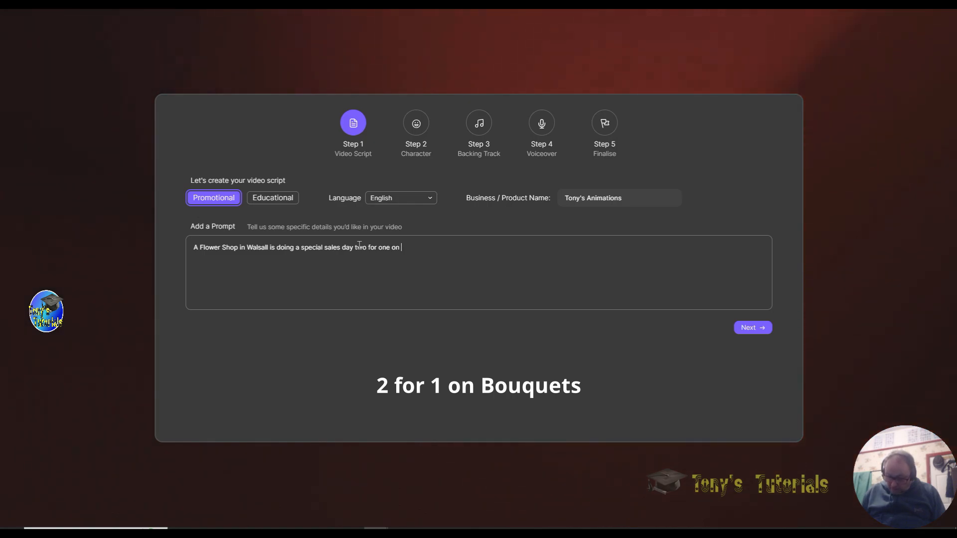
type("bou")
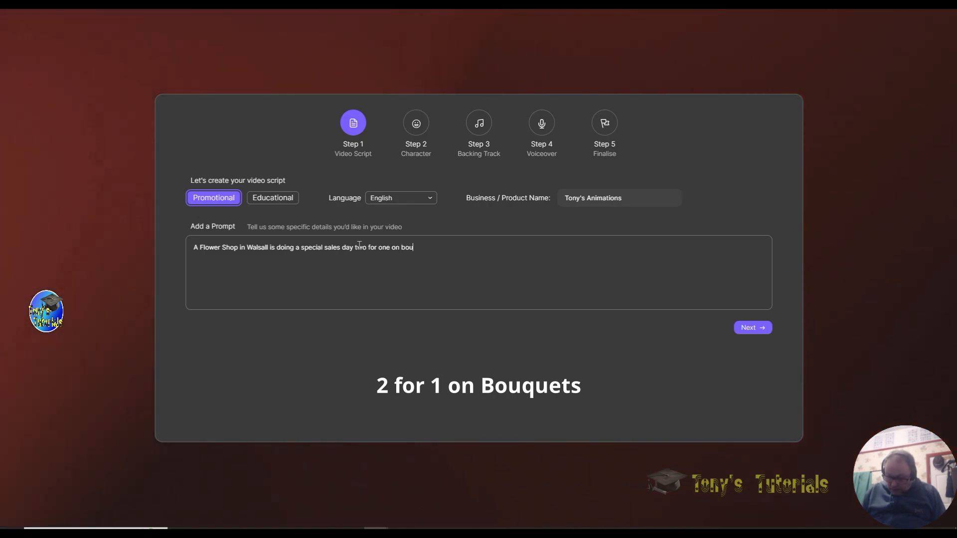
type("quets")
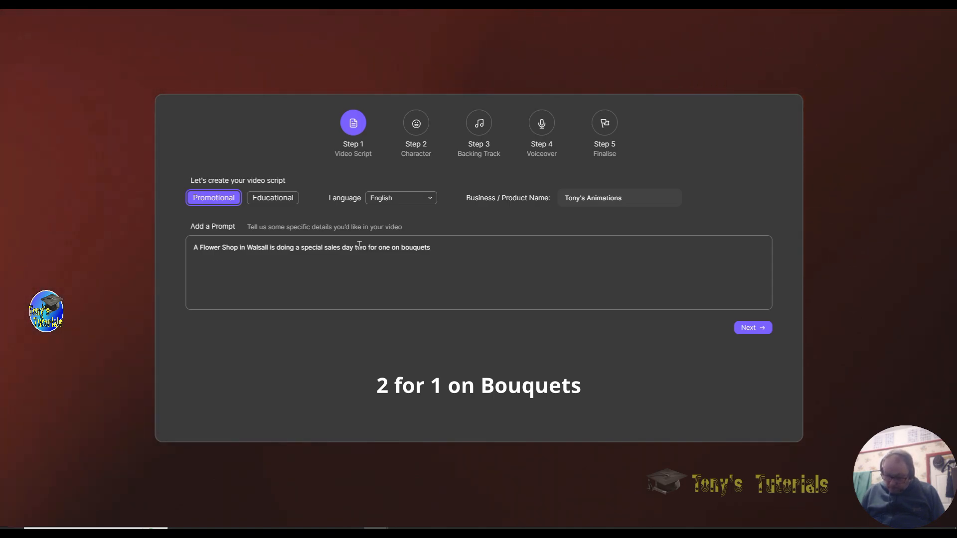
type("  of")
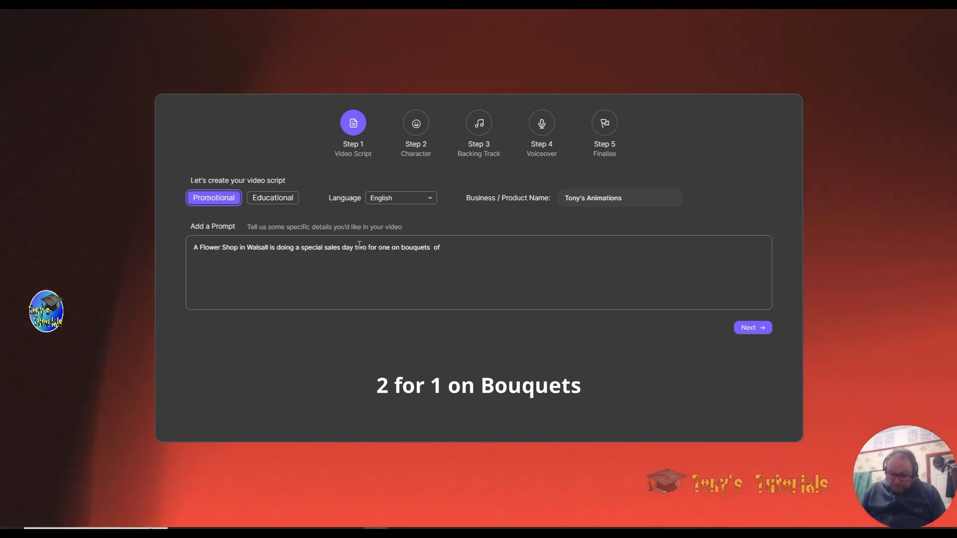
type(" £")
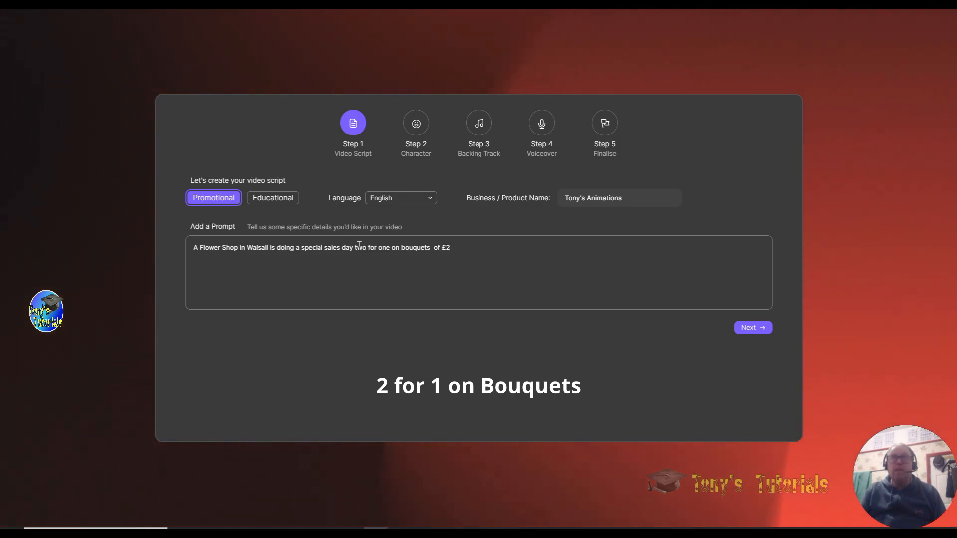
type("20")
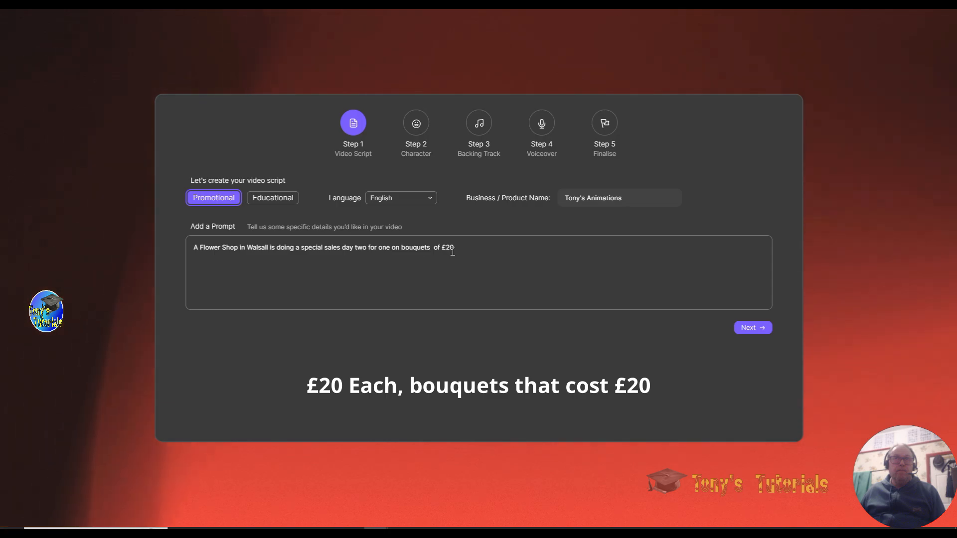
Step: Replace "of" before "£20" in the prompt with "that cost"
double_click(436, 247)
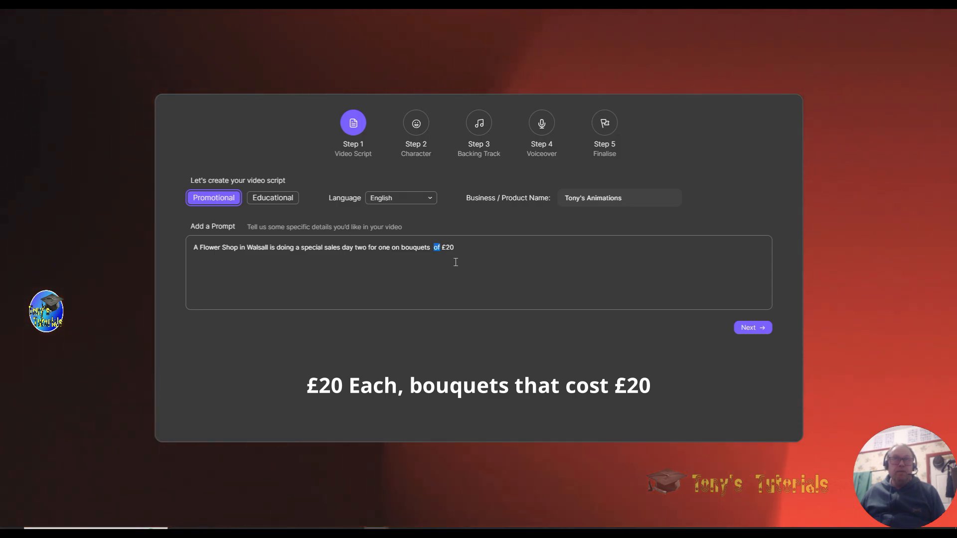
type("that")
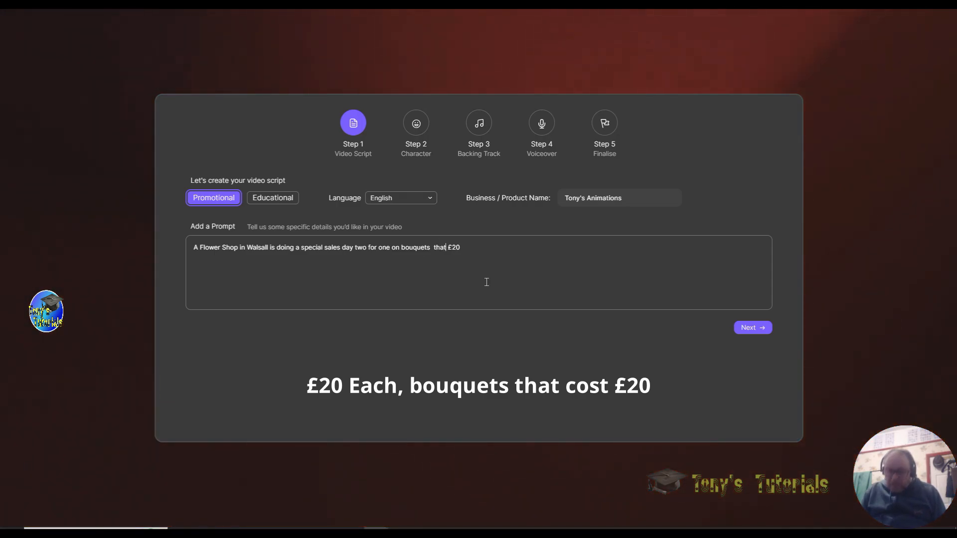
type(" c ")
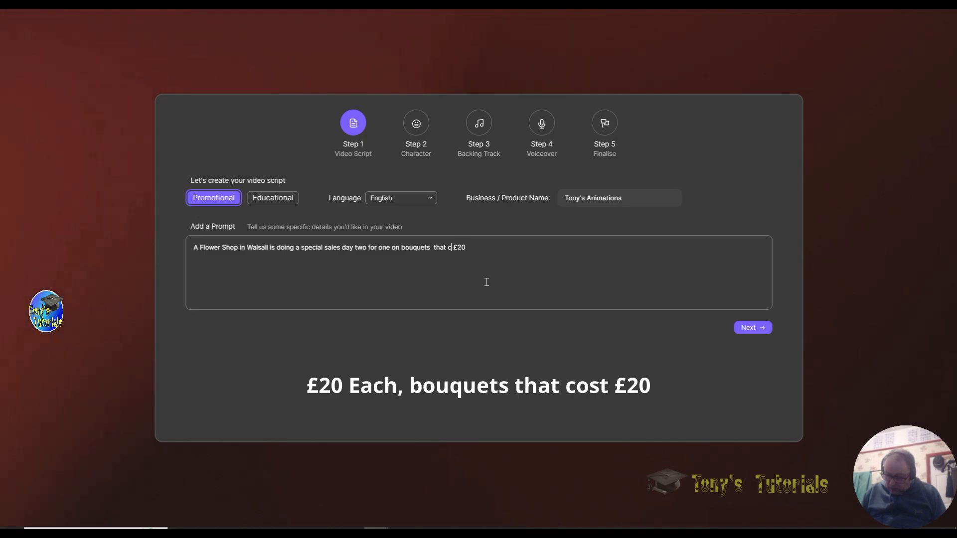
type("ost")
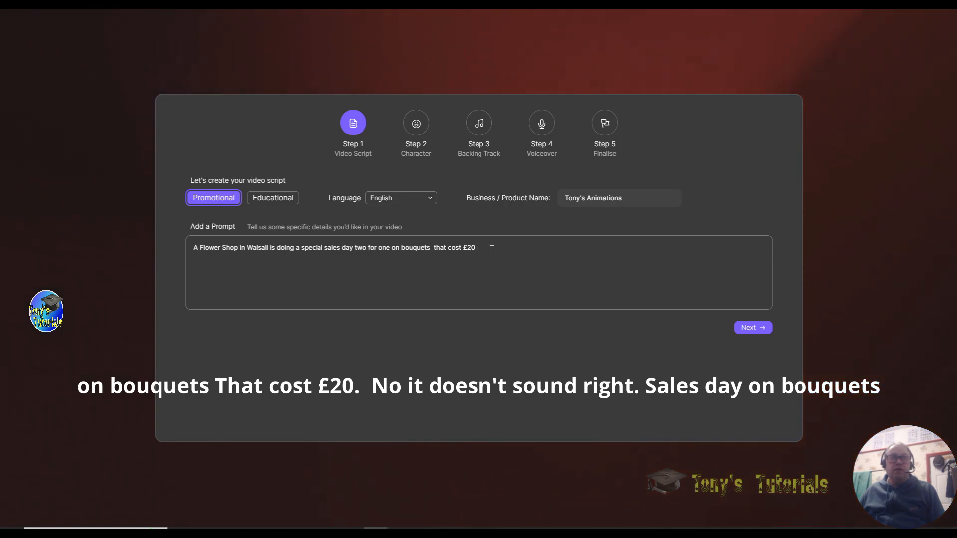
Step: Replace the offer wording after "special sales day" in the prompt with "on bouquets"
left_click_drag(407, 246, 357, 248)
type("on")
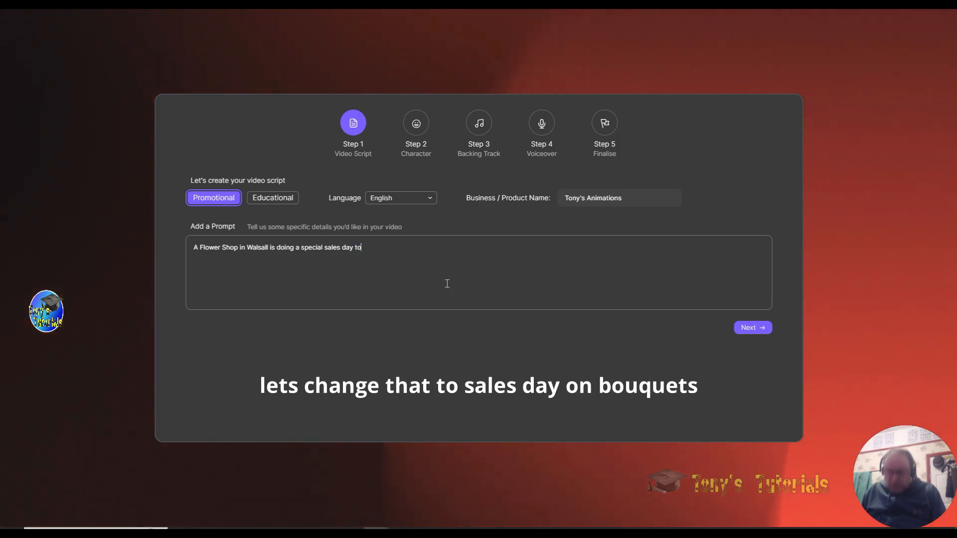
key("BackSpace")
key("BackSpace")
key("BackSpace")
key("BackSpace")
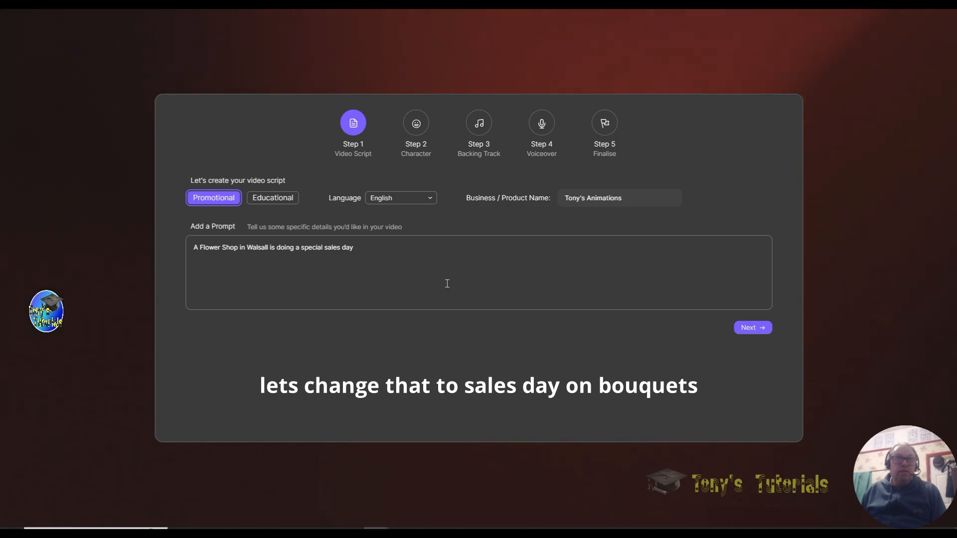
type("on ")
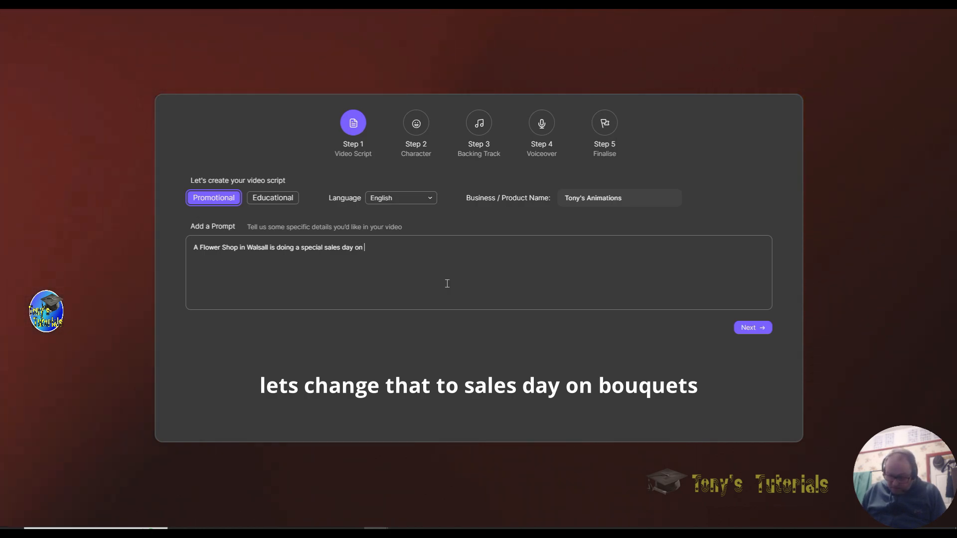
type("bouquets")
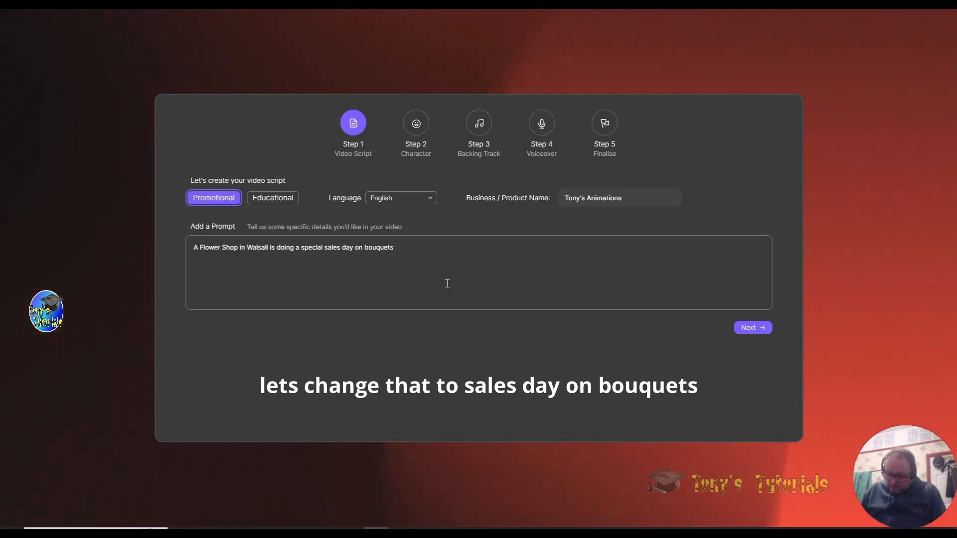
Step: Add the offer "Buy a £20 bouquet and get a £10 bouquet free" to the end of the prompt
type("Buy a £")
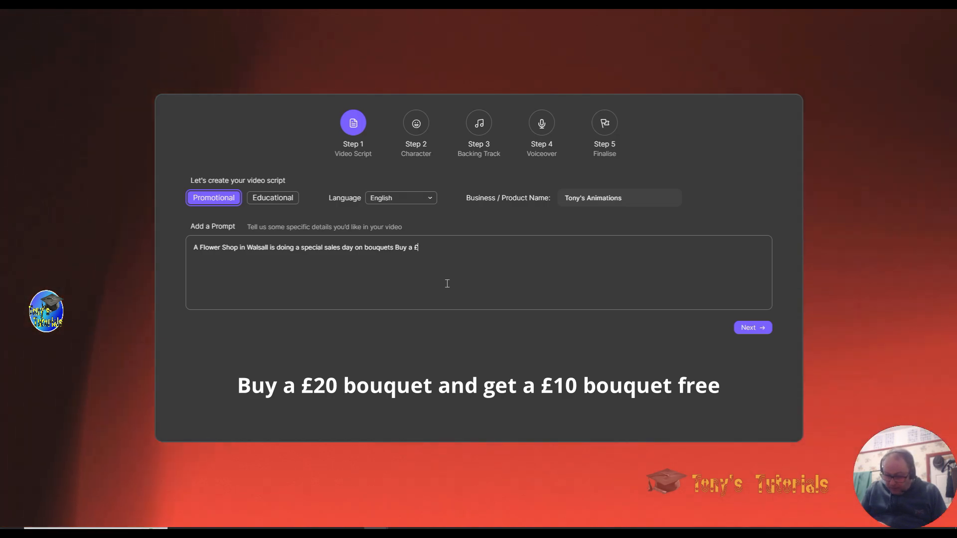
type("20 bouq")
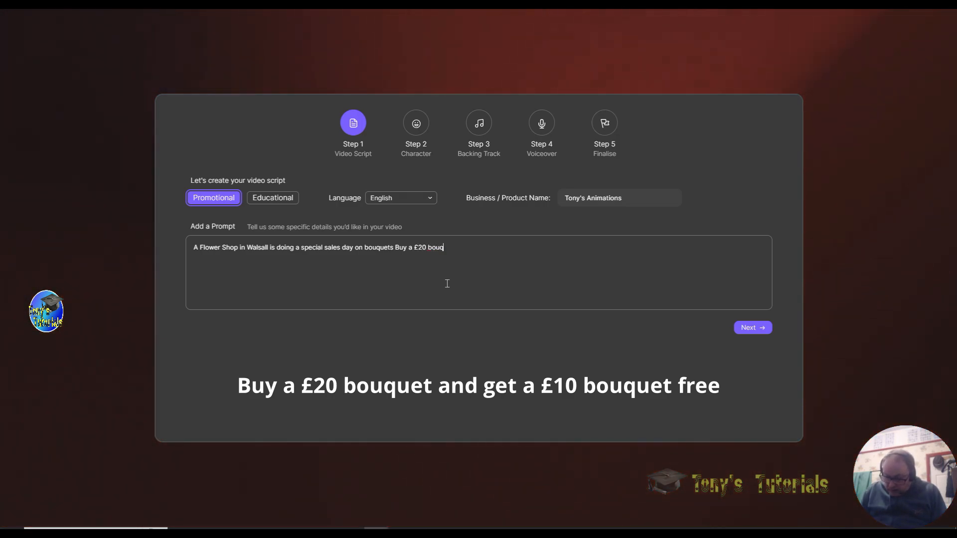
type("uet ")
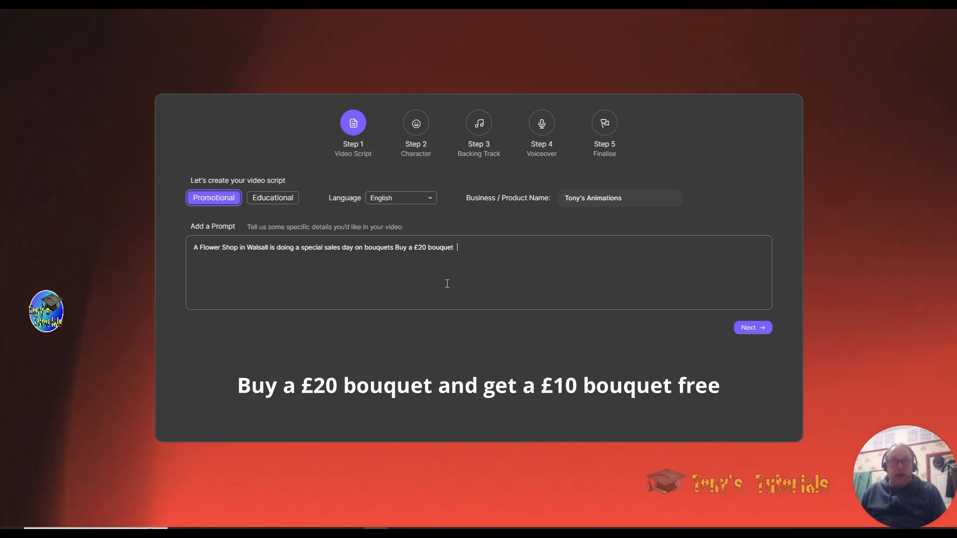
type(" andf ")
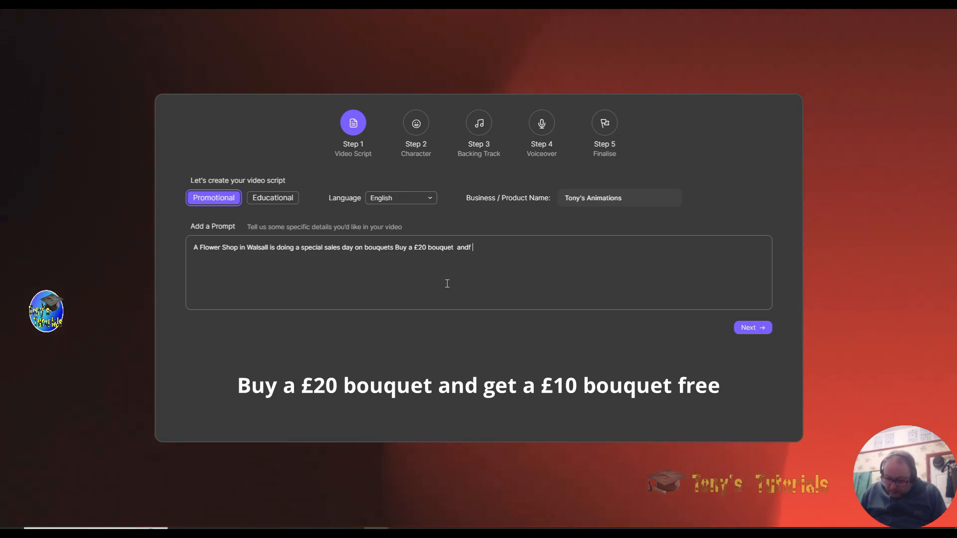
type("get a")
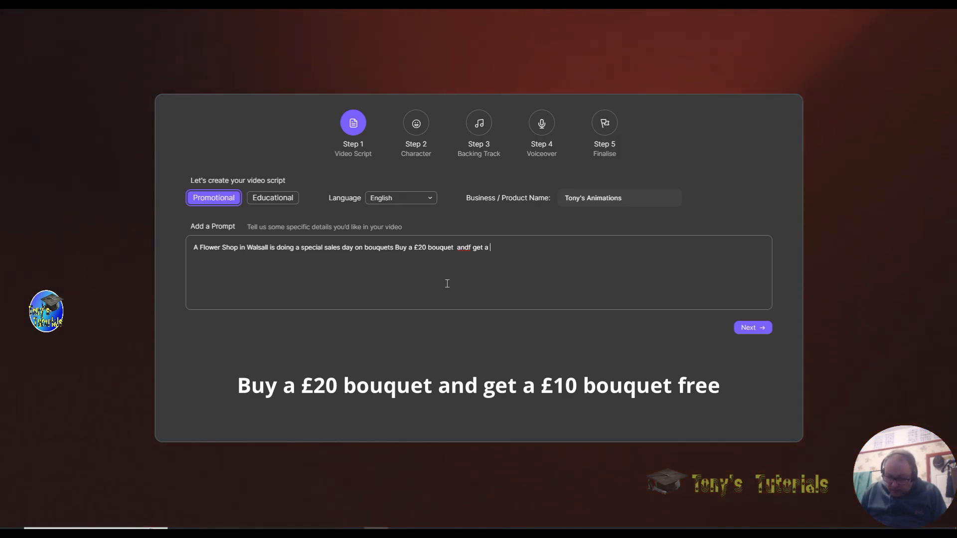
type(" £")
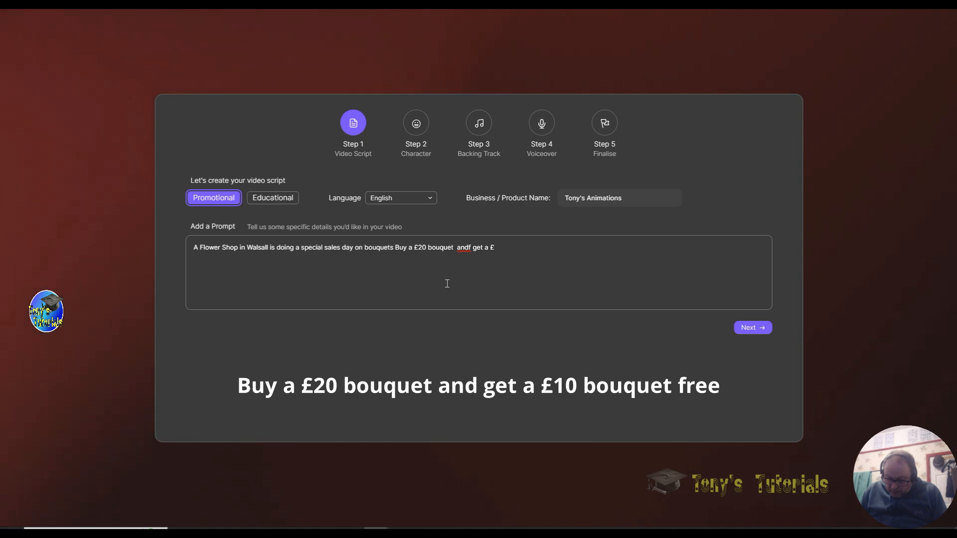
type("1")
type("0 bo")
type("uq")
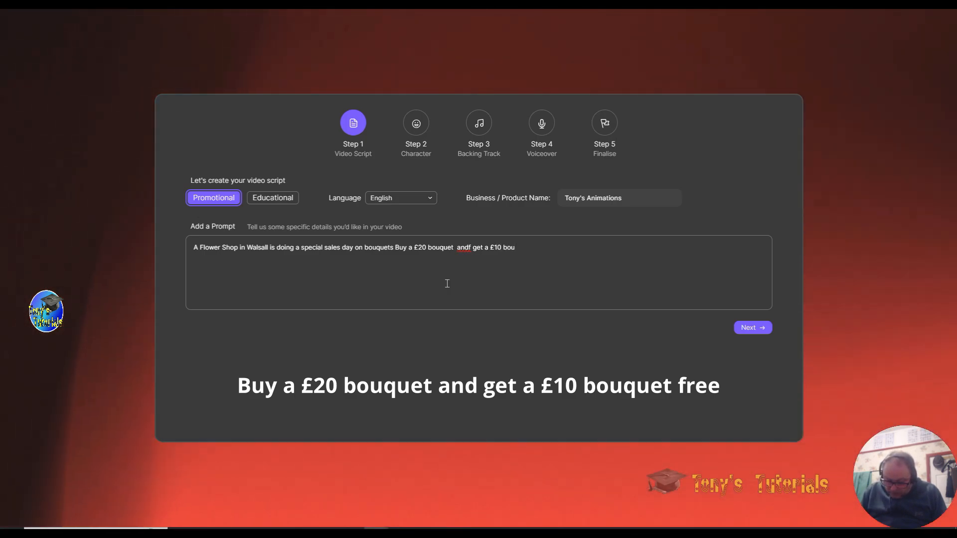
type("uet free")
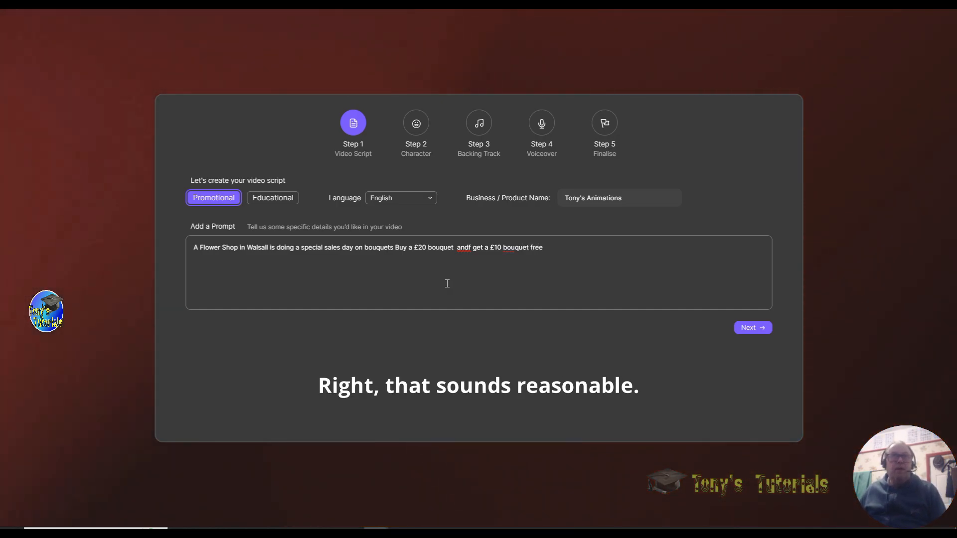
Step: Correct "andf" to "and" in the prompt and end the bouquet offer with an exclamation mark
key("XF86AudioRaiseVolume")
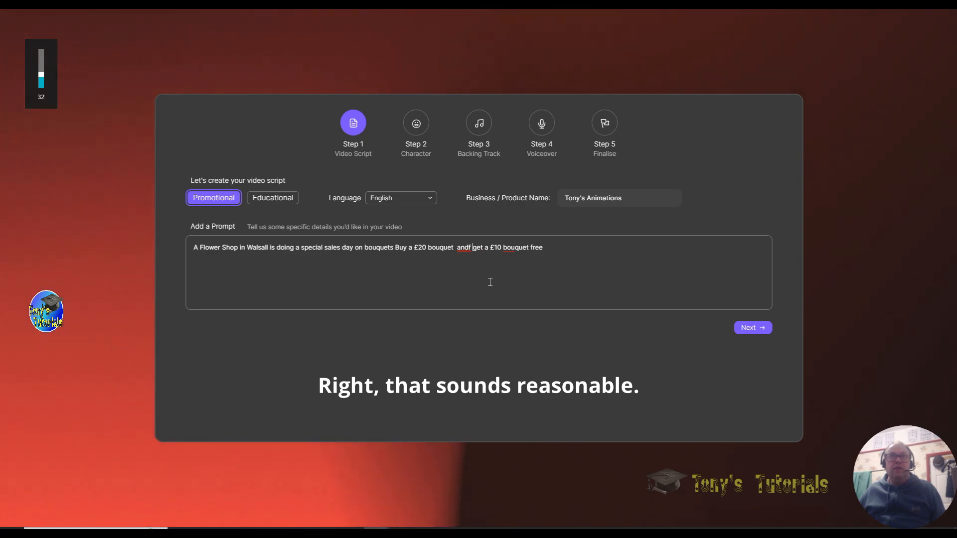
key("BackSpace")
key("BackSpace")
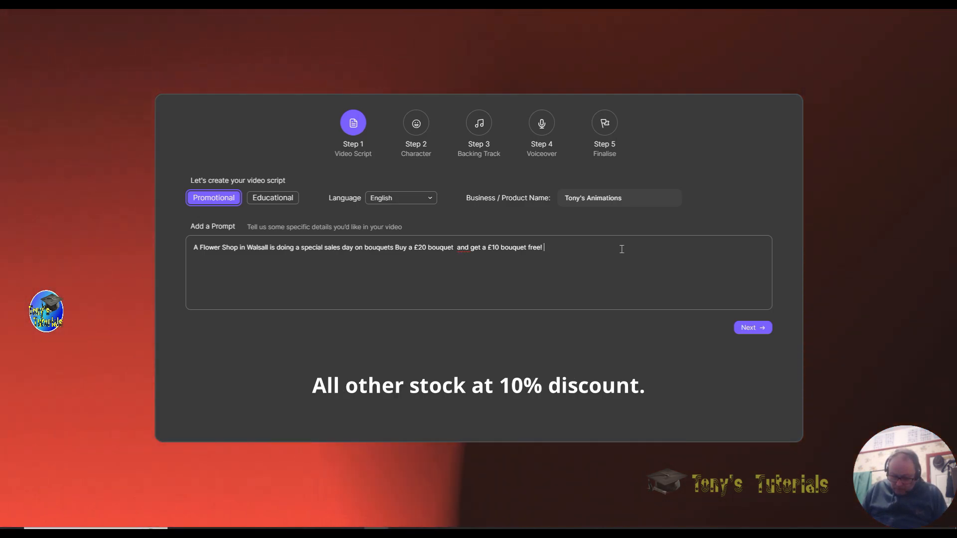
Step: Continue the prompt after the bouquet offer with "All other stock at 10% discount"
type("All")
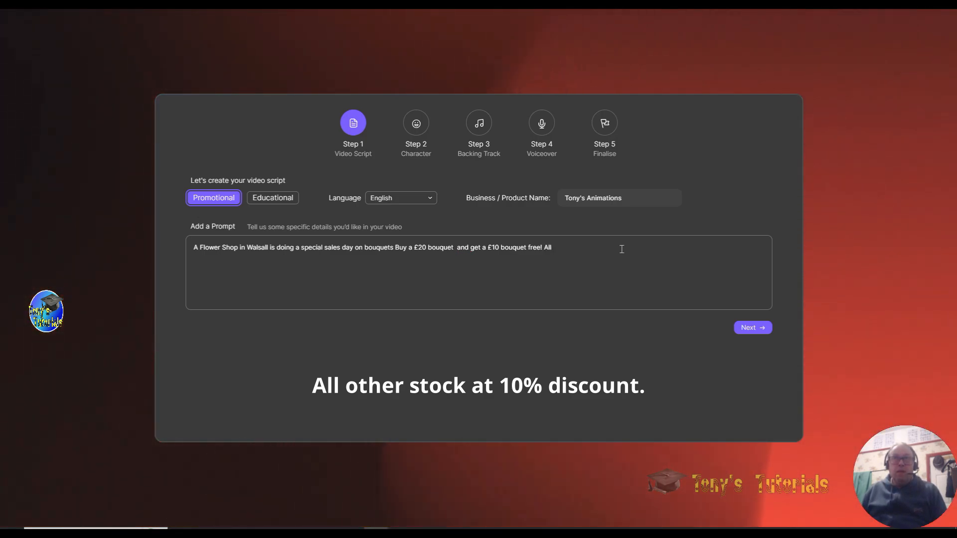
type(" oth")
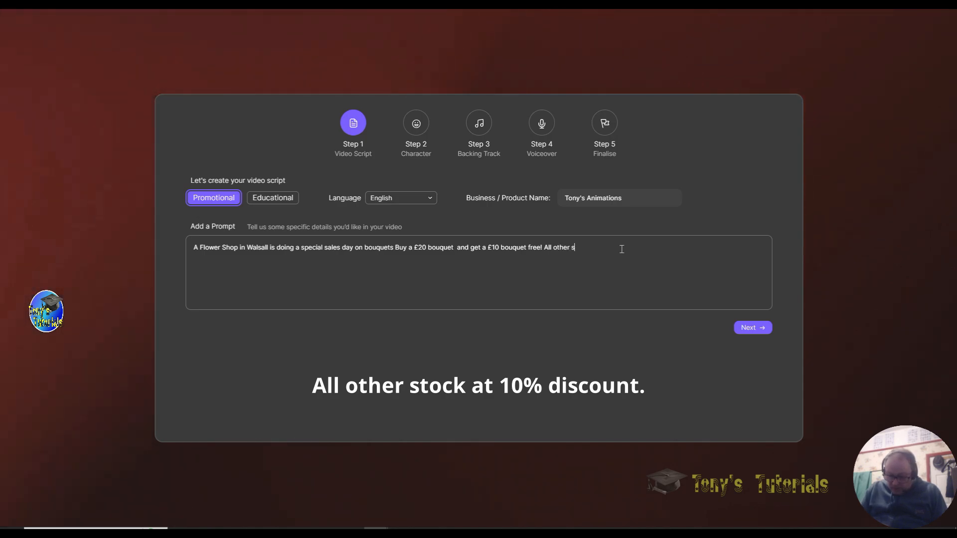
type("er st")
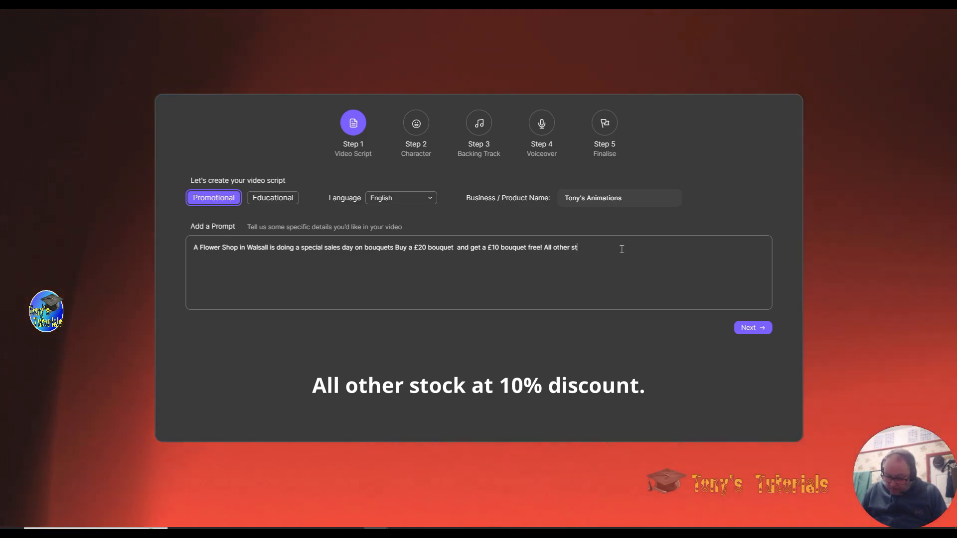
type("ock at")
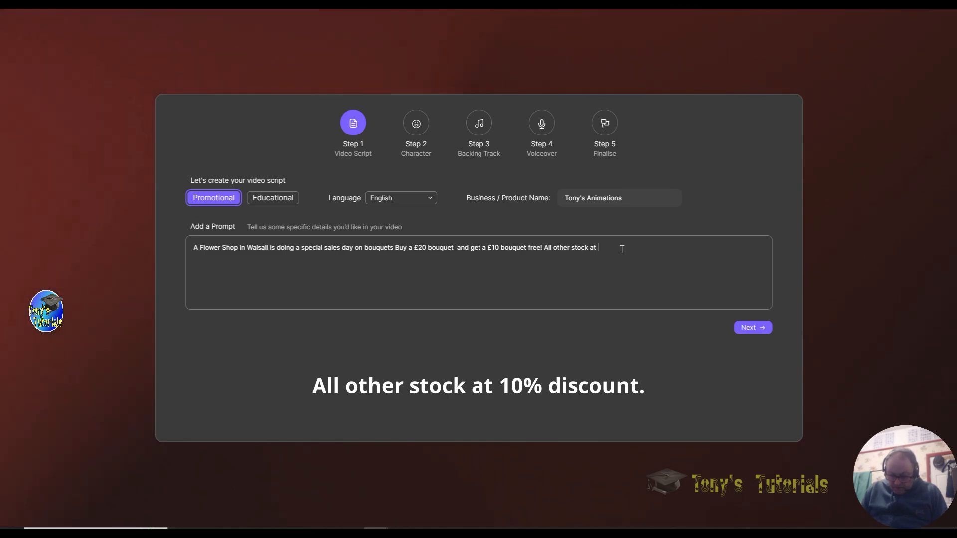
type(" 10% ")
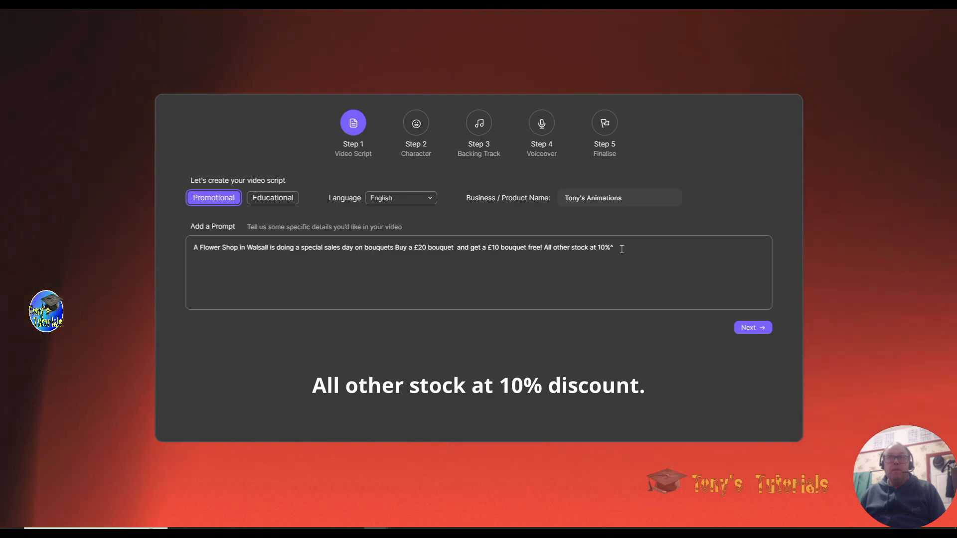
type("dis")
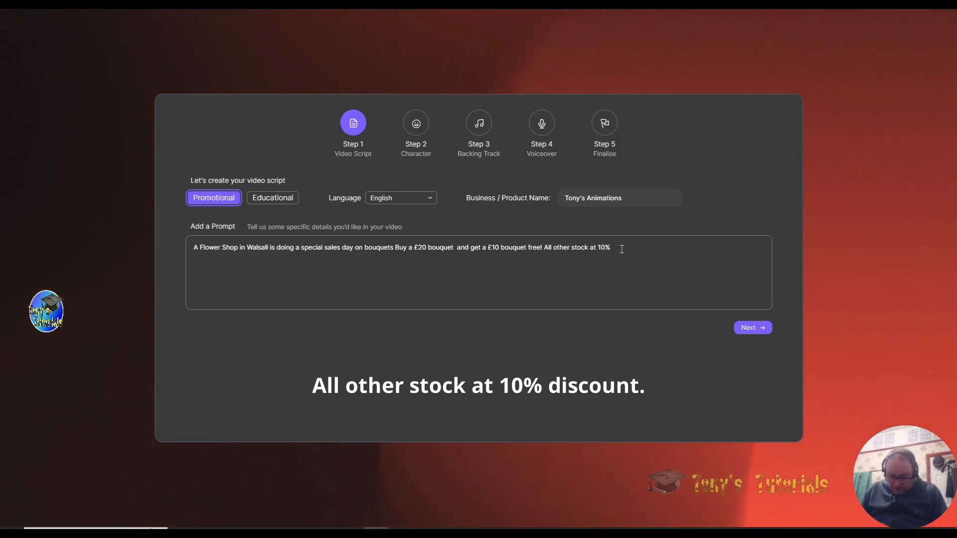
type("c")
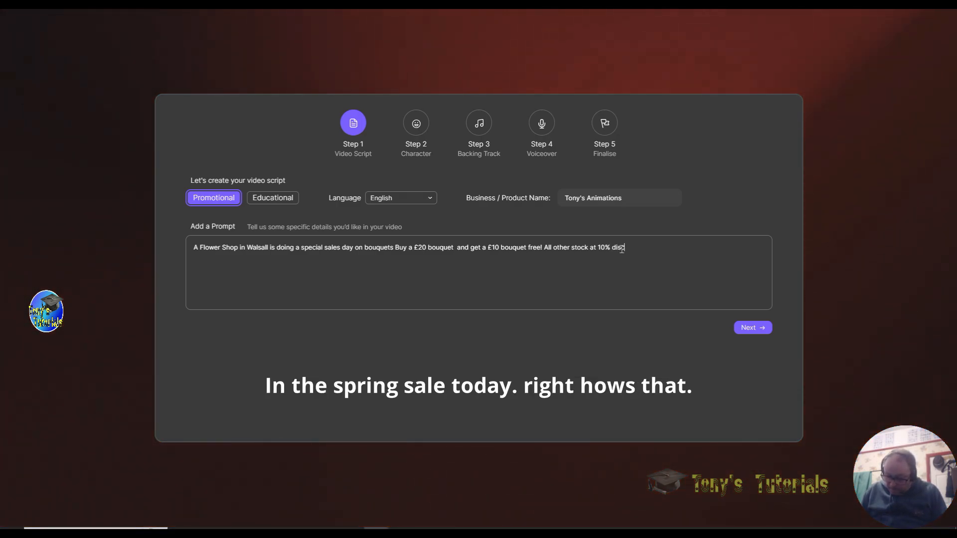
type("ount i")
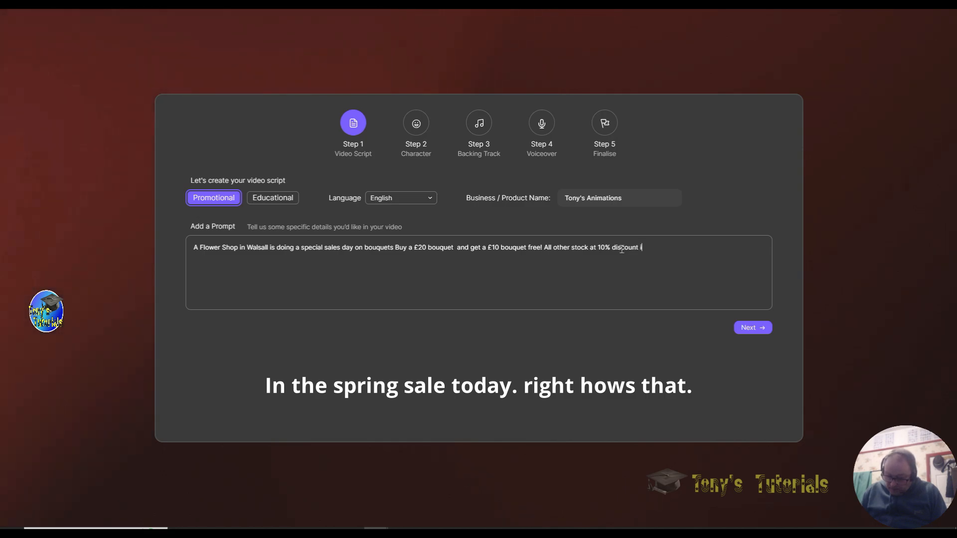
Step: Complete the discount sentence with "in the spring sale today", correcting any misspelling
type("n the sprin")
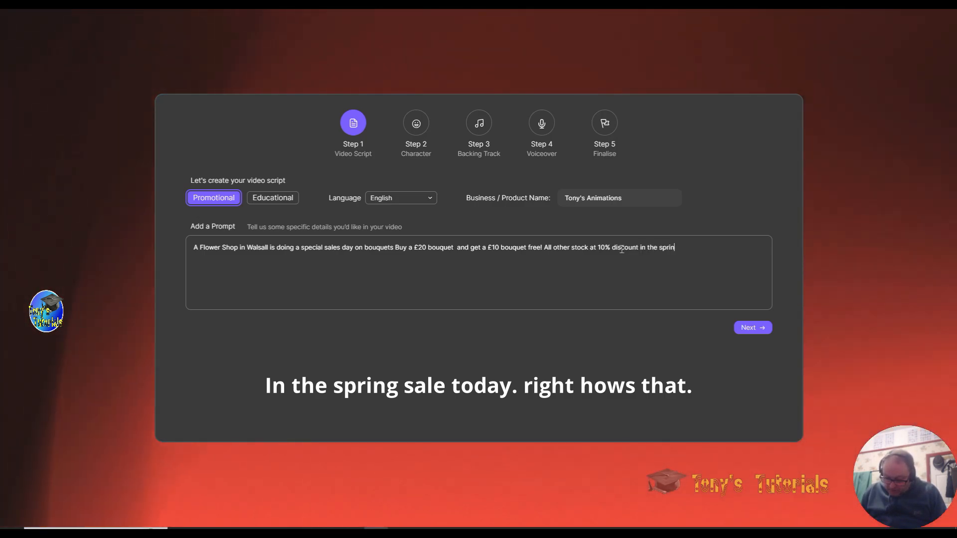
type("g dsal")
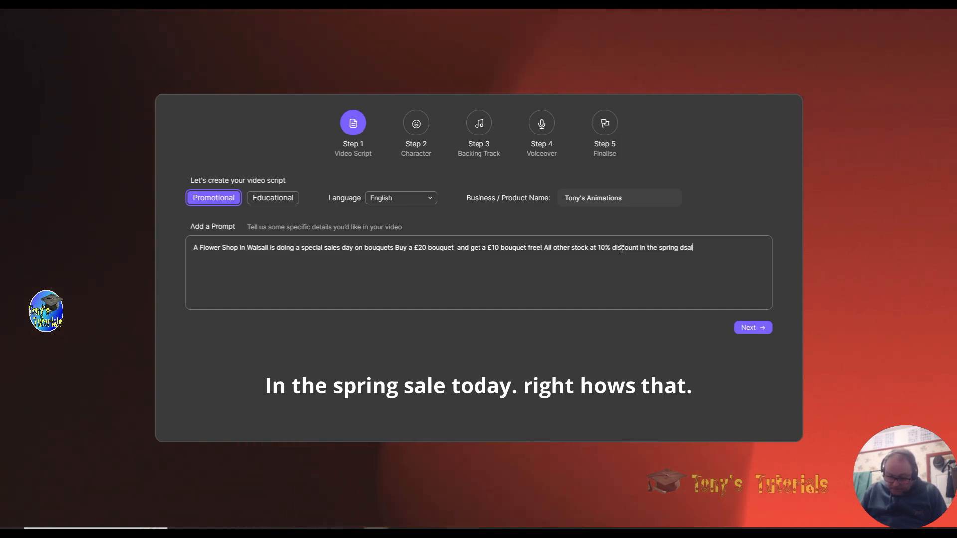
type("e today")
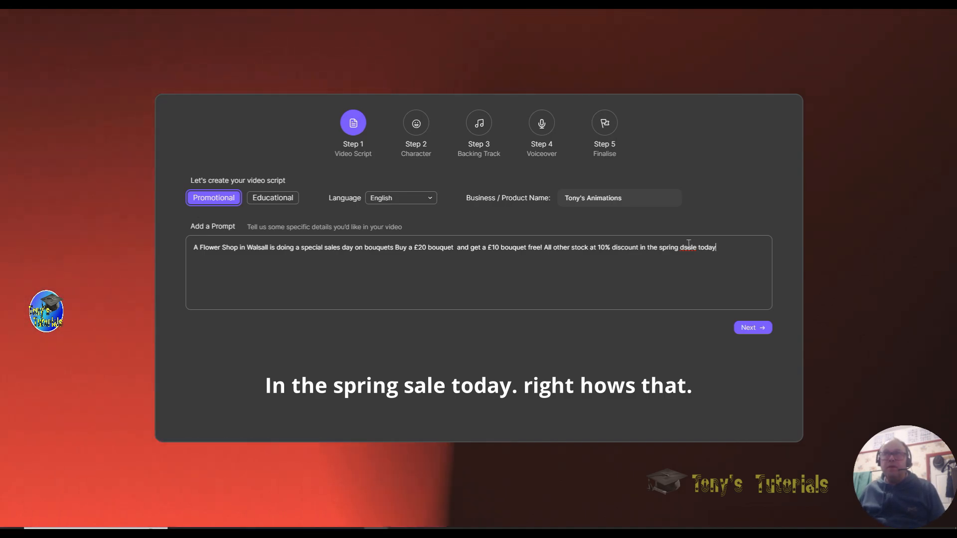
key("Left")
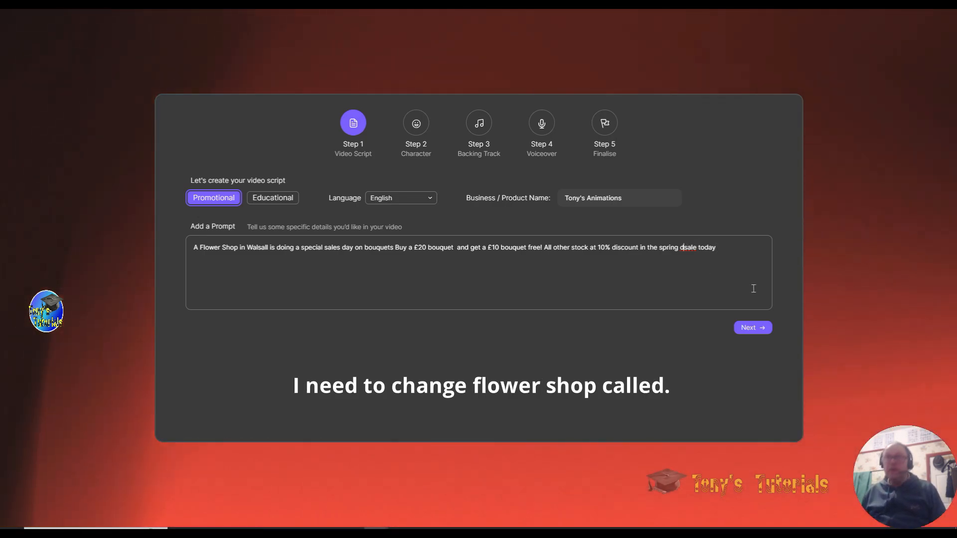
key("BackSpace")
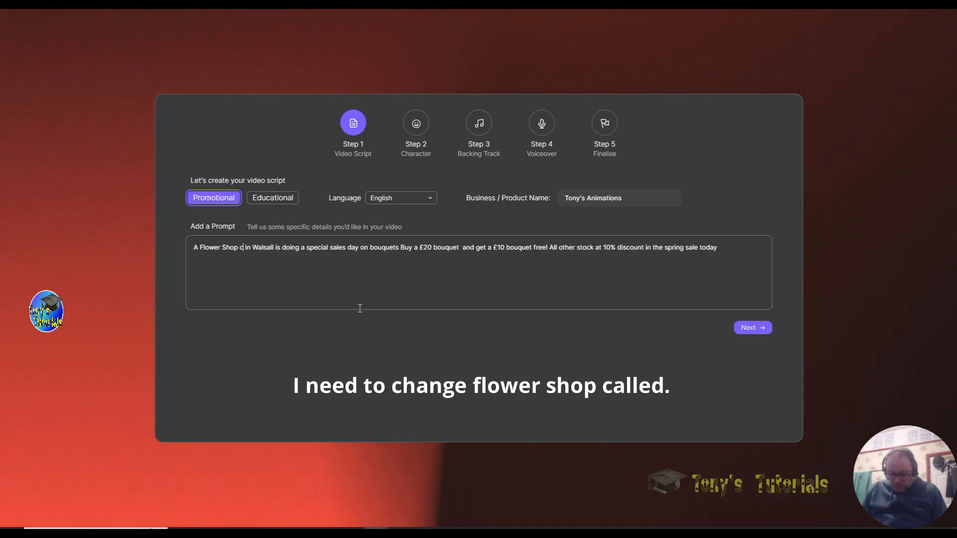
Step: Insert the shop name wording "called full of blooms" after "A Flower Shop" in the prompt
type("lle")
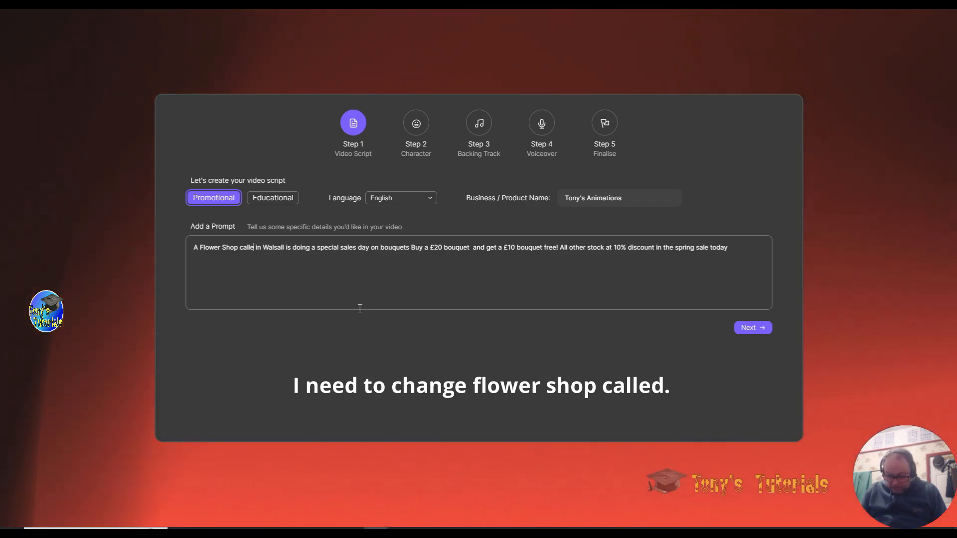
type("d")
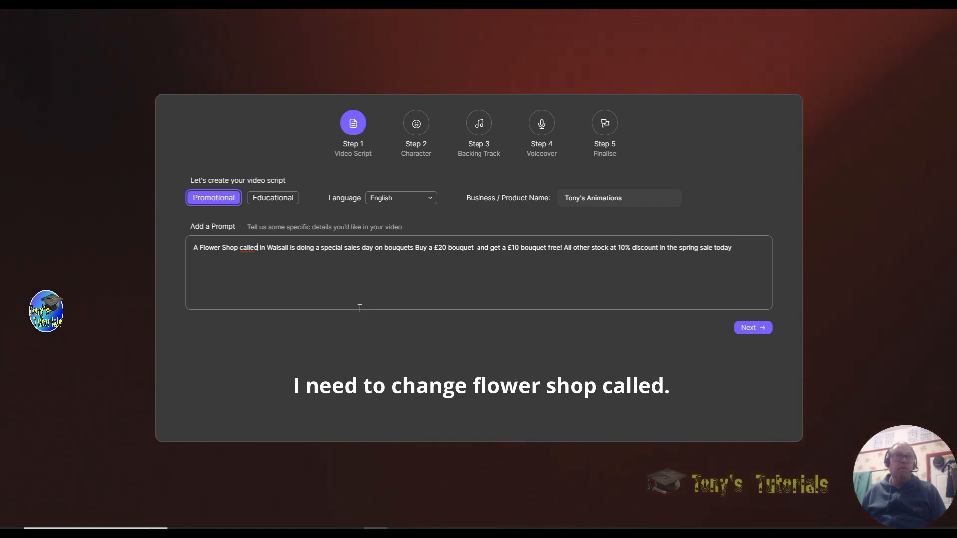
type(" f")
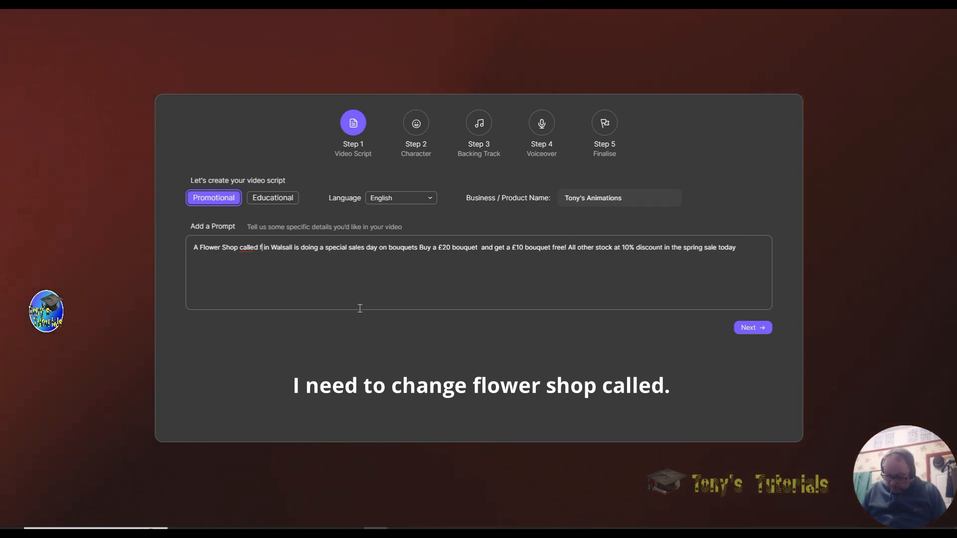
type("ullof blo")
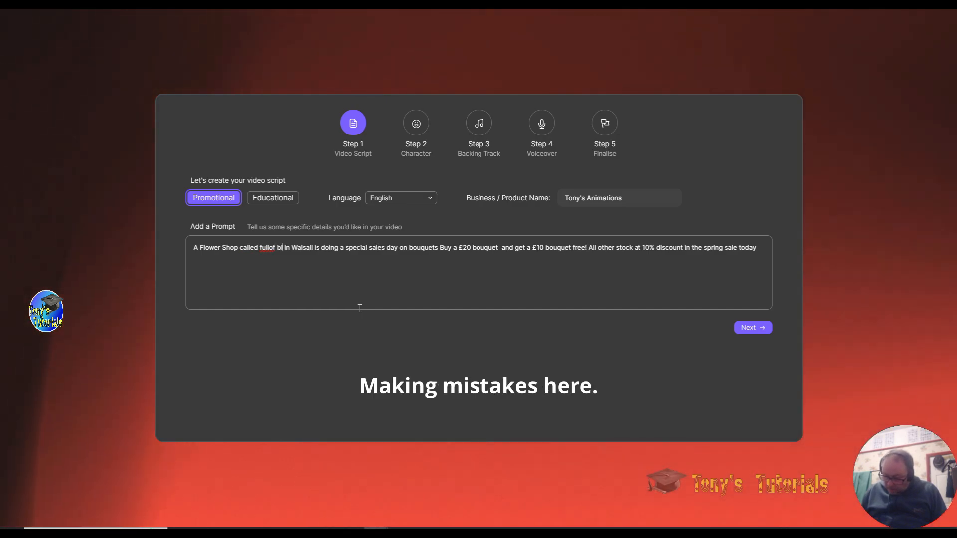
type("oms")
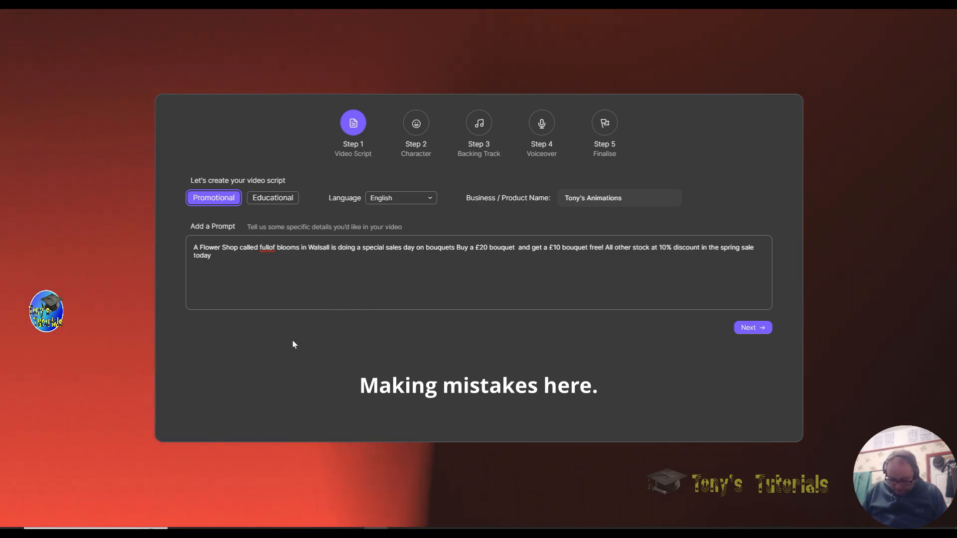
Step: Enclose the shop name in double quotation marks and split "fullof" into "full of"
type("\"")
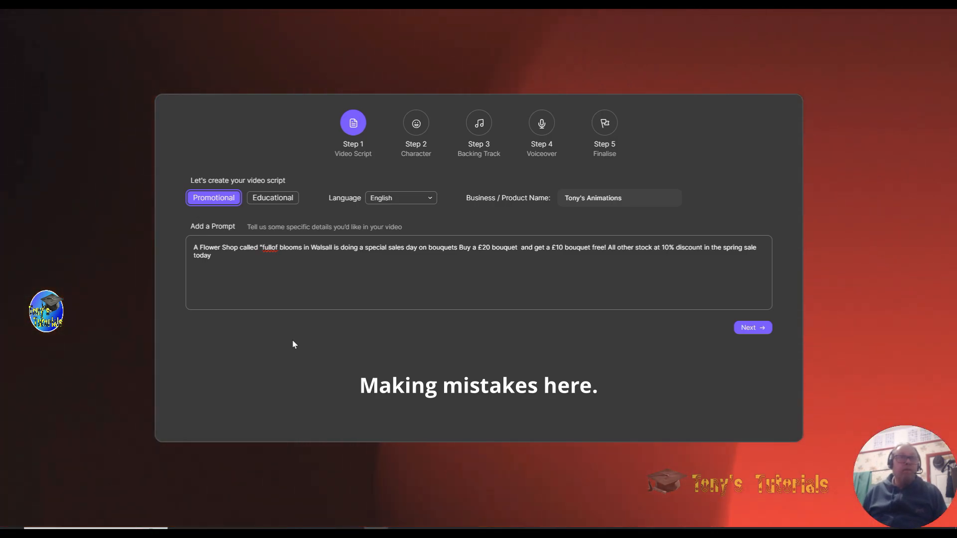
key("Right")
key("Right")
key("Right")
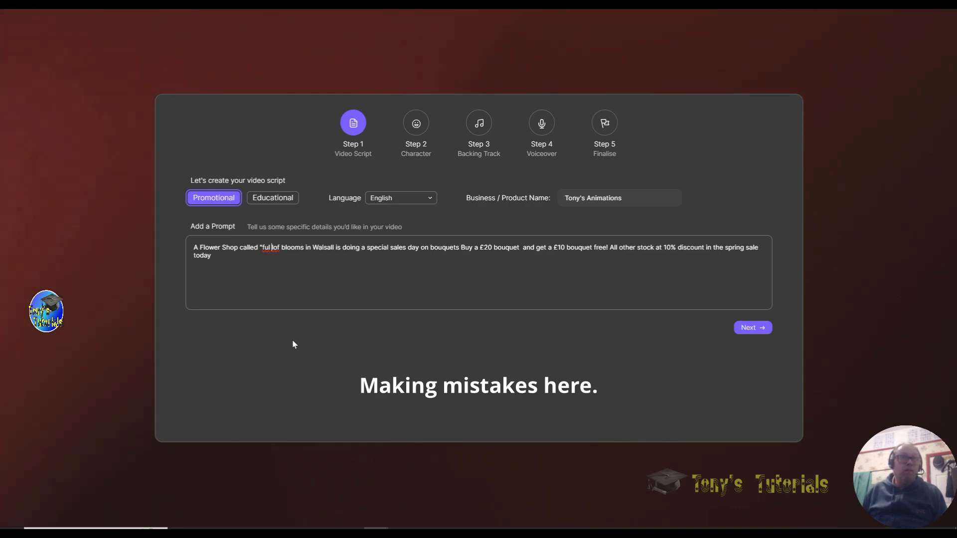
key("BackSpace")
key("BackSpace")
type("l")
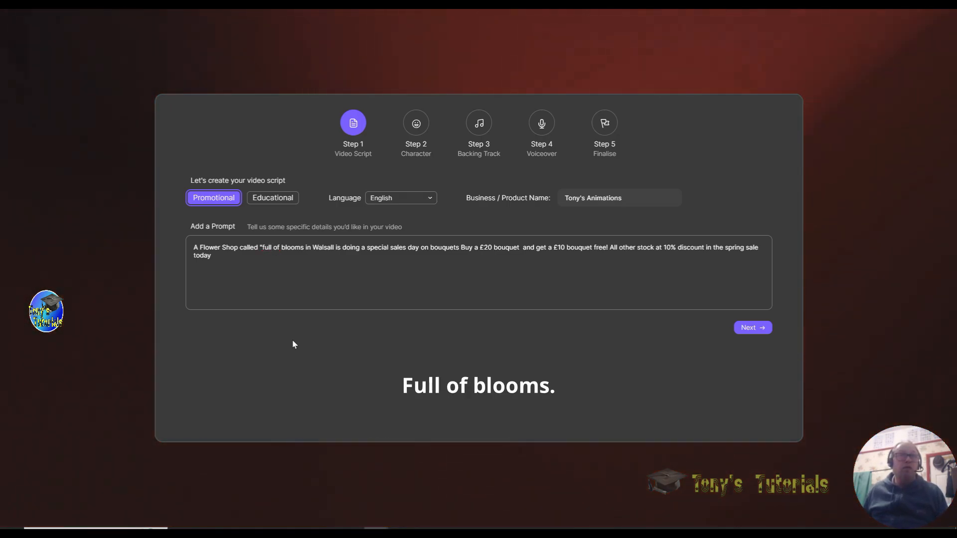
key("Right")
key("Right")
key("Right")
key("Right")
key("Right")
key("Right")
key("Right")
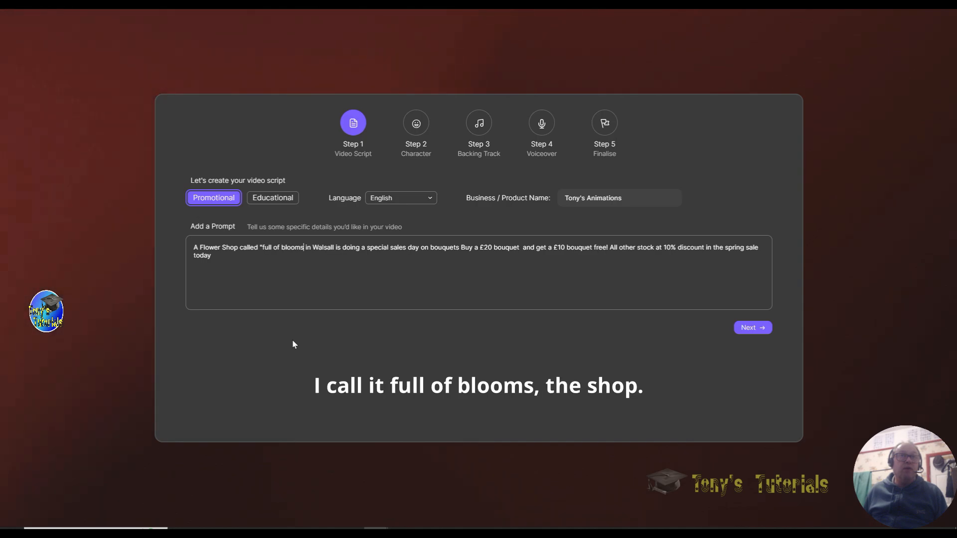
type("\"")
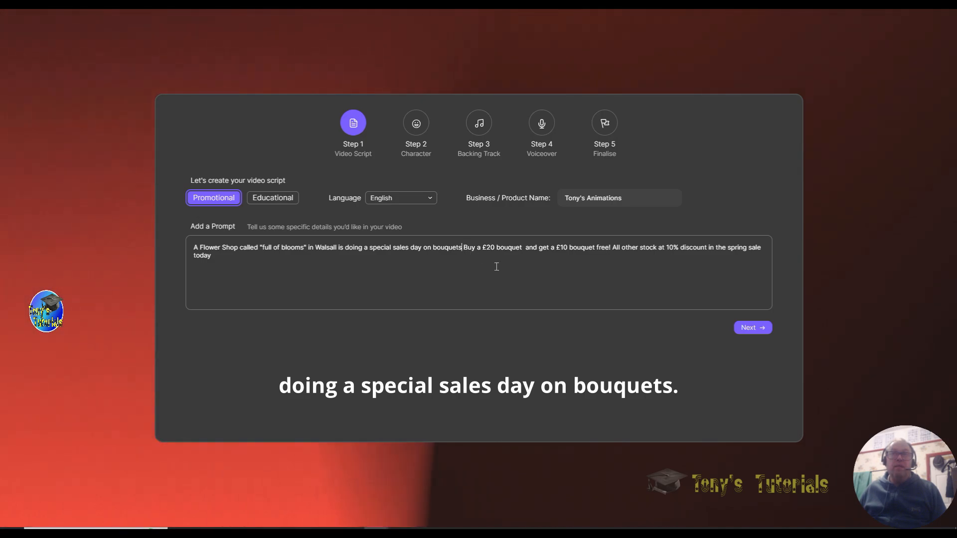
Step: Put exclamation marks after "bouquets" and "today" in the prompt, and enter the shop owner's full name at the end
type("!")
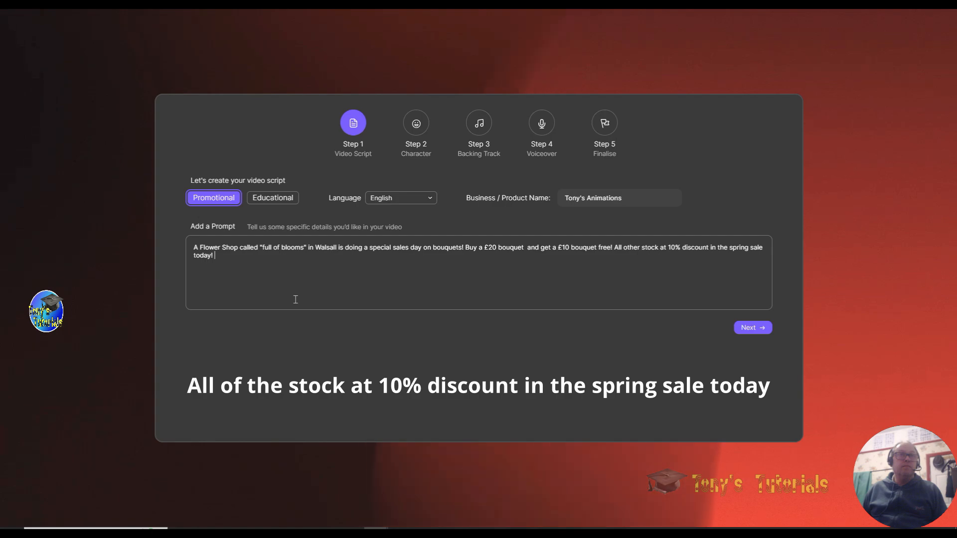
type("Sall")
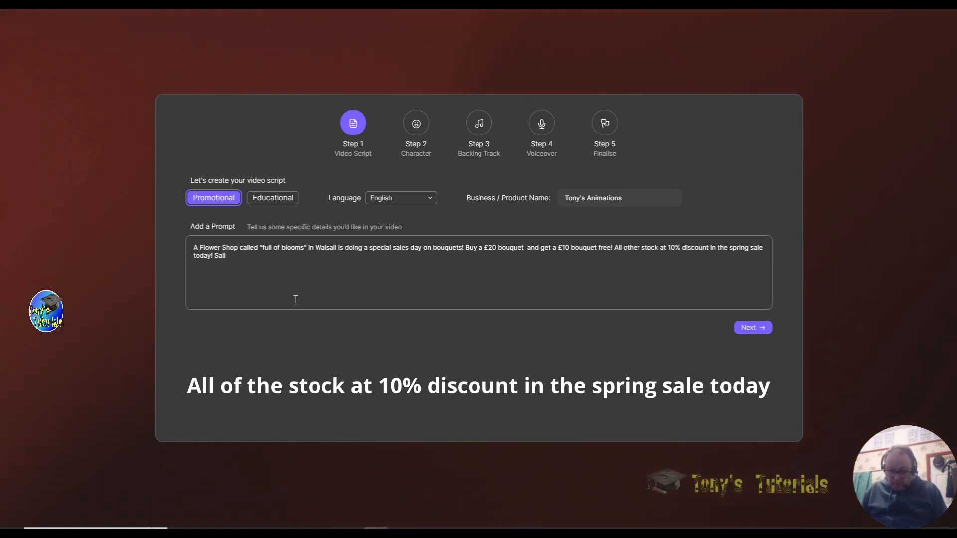
type("y")
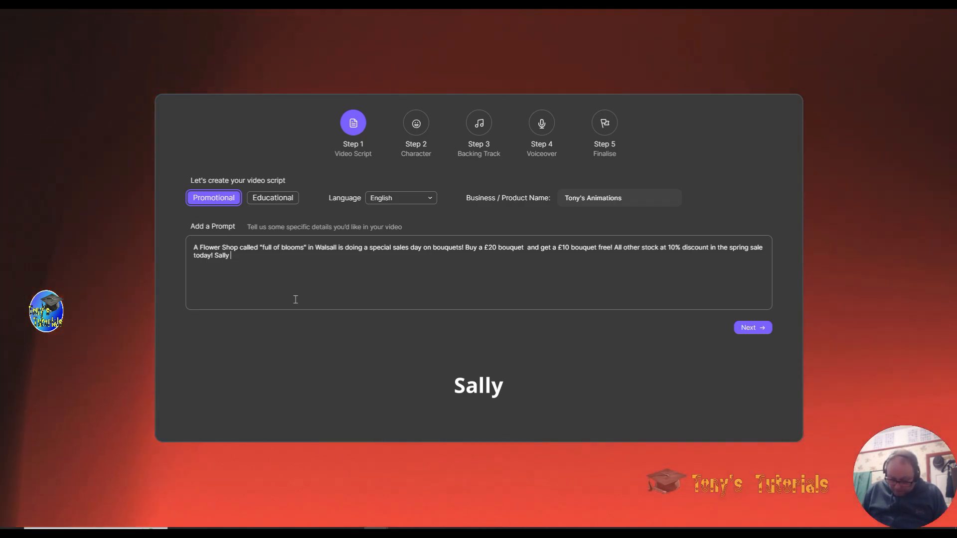
type("Ber")
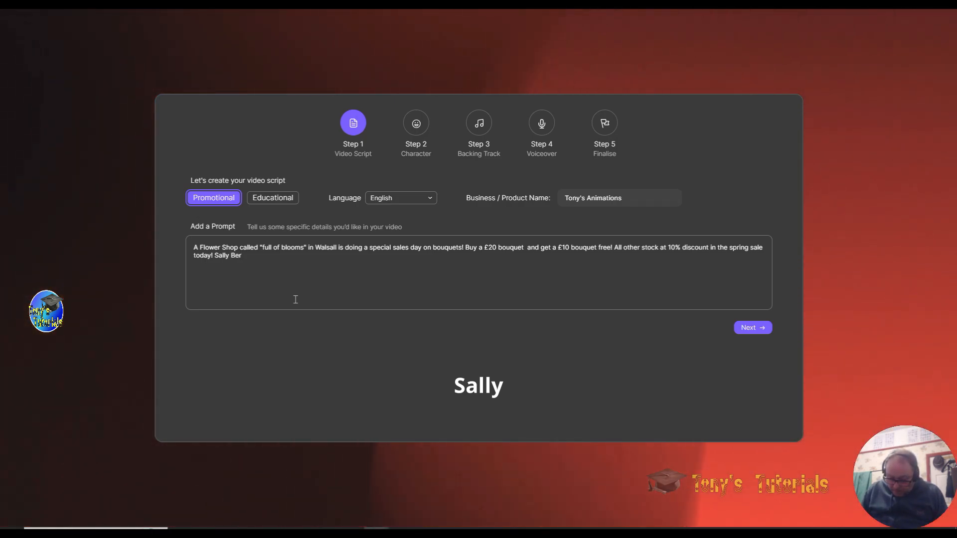
type("kett")
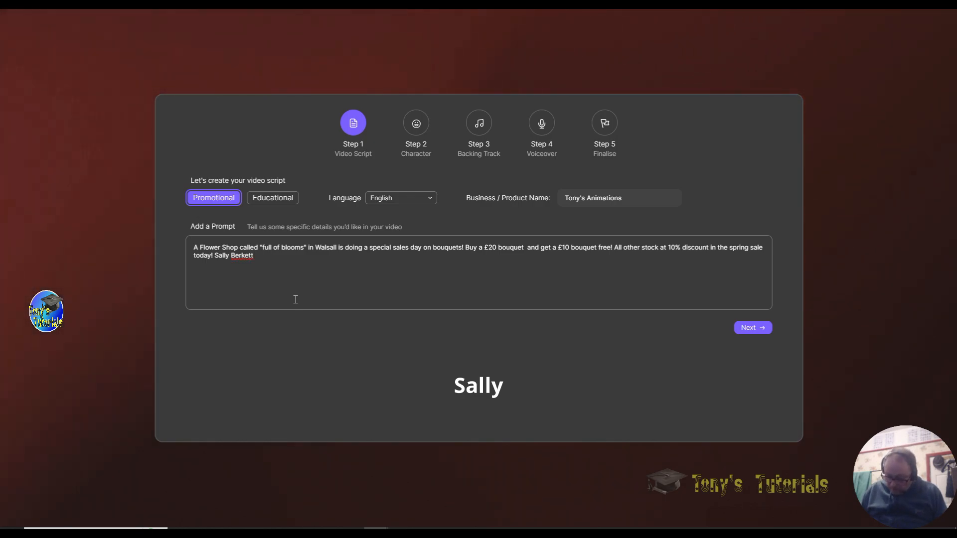
Step: Complete the sentence after the owner's name with "is the owner of the flower shop"
type(" is")
type(" the o")
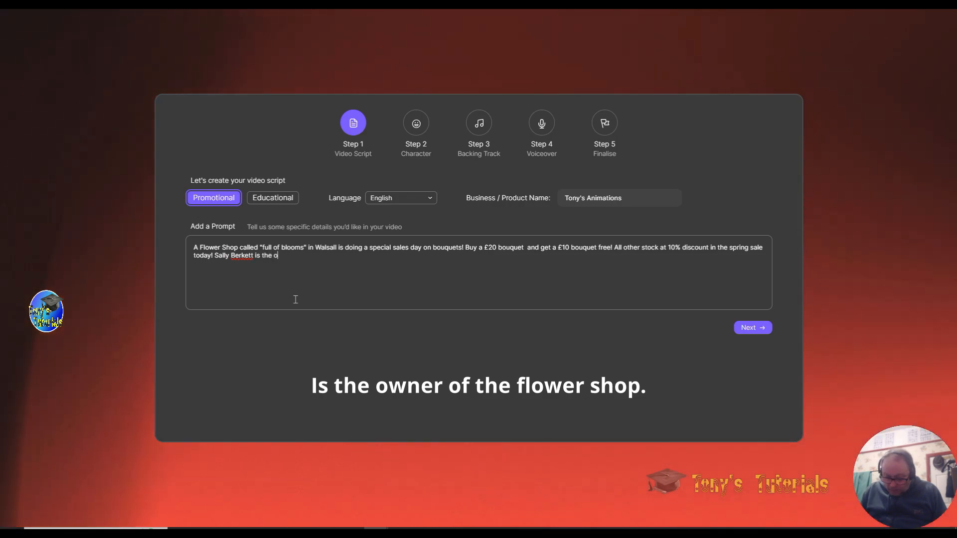
type("wner")
type(" a")
type("f")
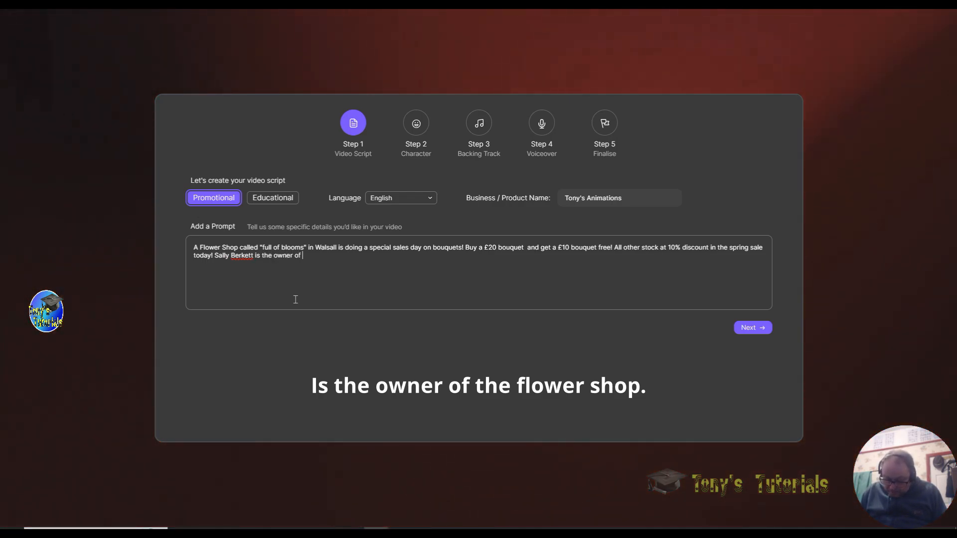
type(" the ")
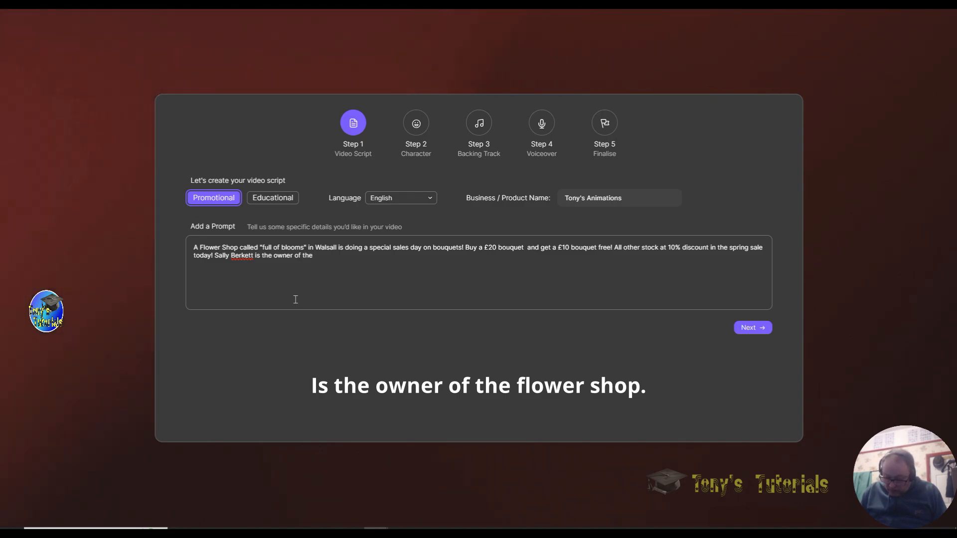
type("flower shop")
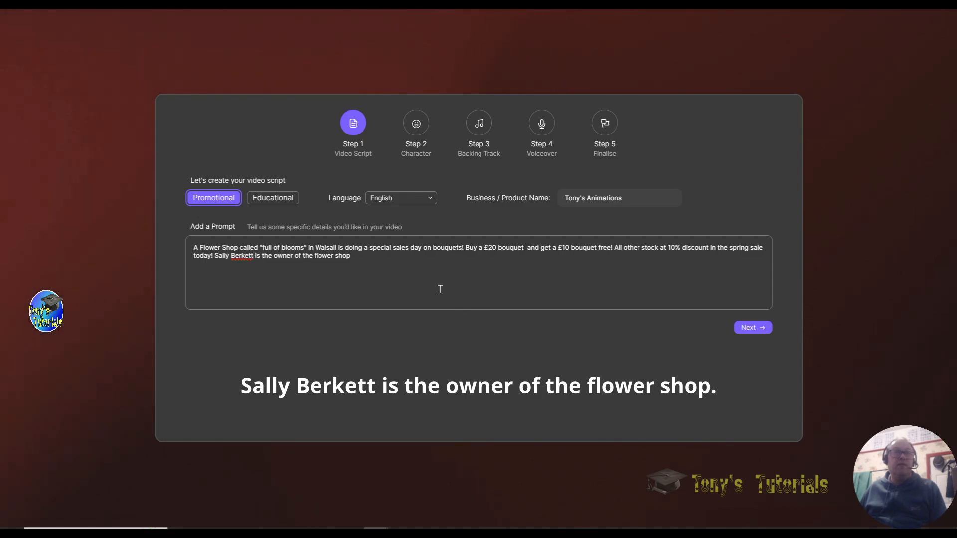
Step: Copy the closing owner sentence and insert it after the quoted shop name "full of blooms", separated by a space
left_click_drag(391, 268, 214, 256)
key("ctrl+c")
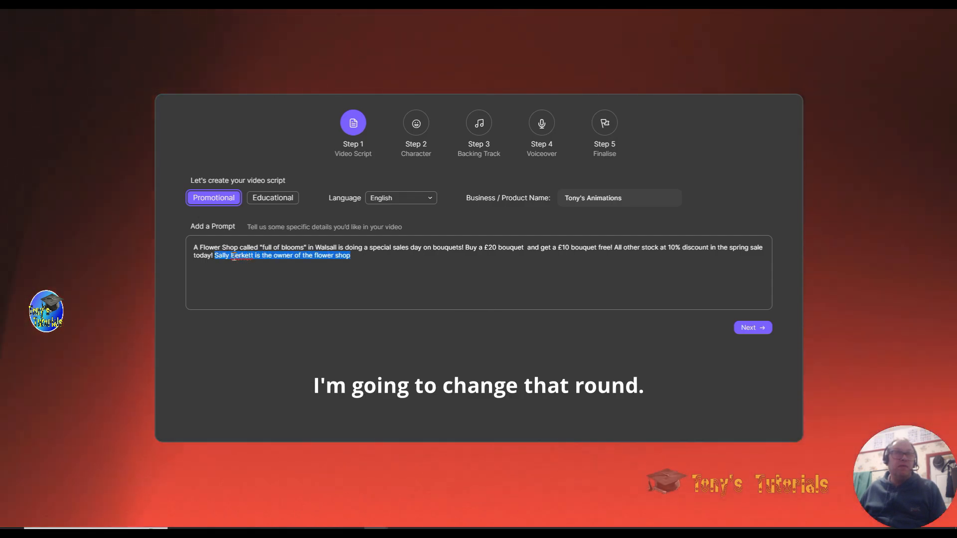
left_click(308, 247)
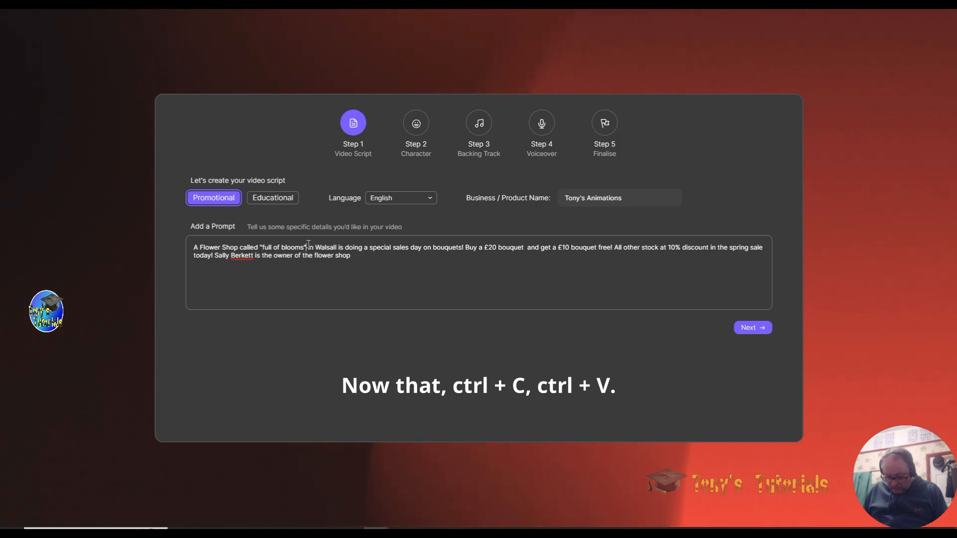
key("ctrl+v")
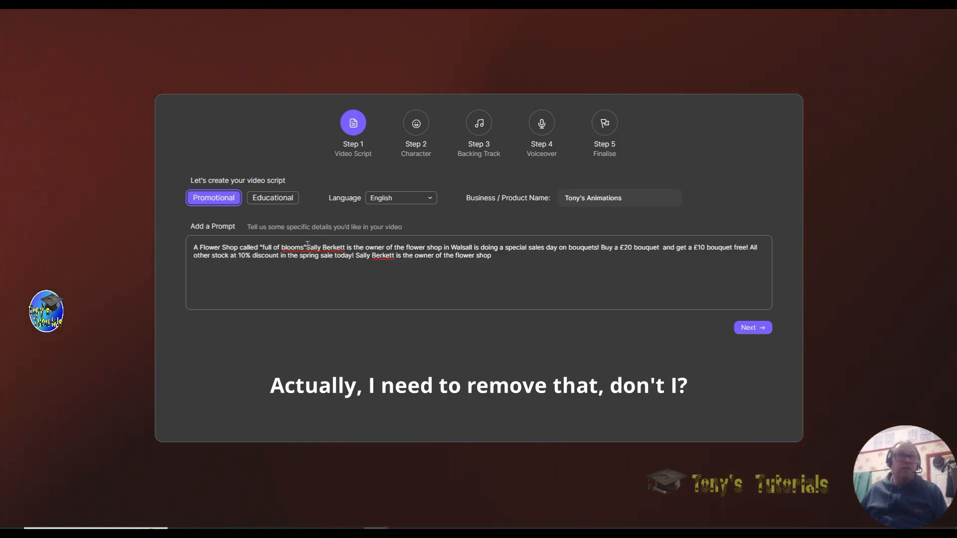
left_click(308, 247)
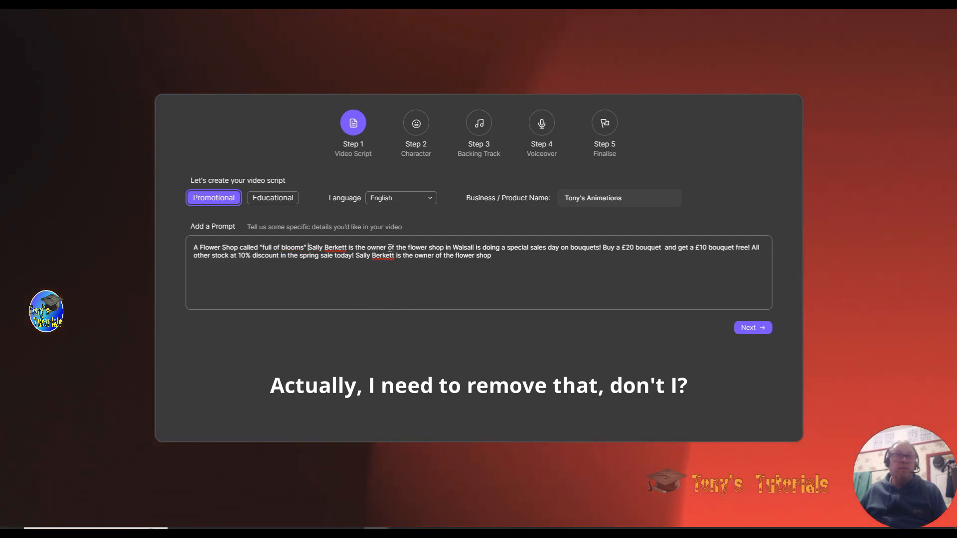
Step: Move the owner sentence inserted after the shop name to the prompt's beginning, replacing "A Flower Shop", and add "and" after "Walsall"
left_click_drag(388, 248, 368, 248)
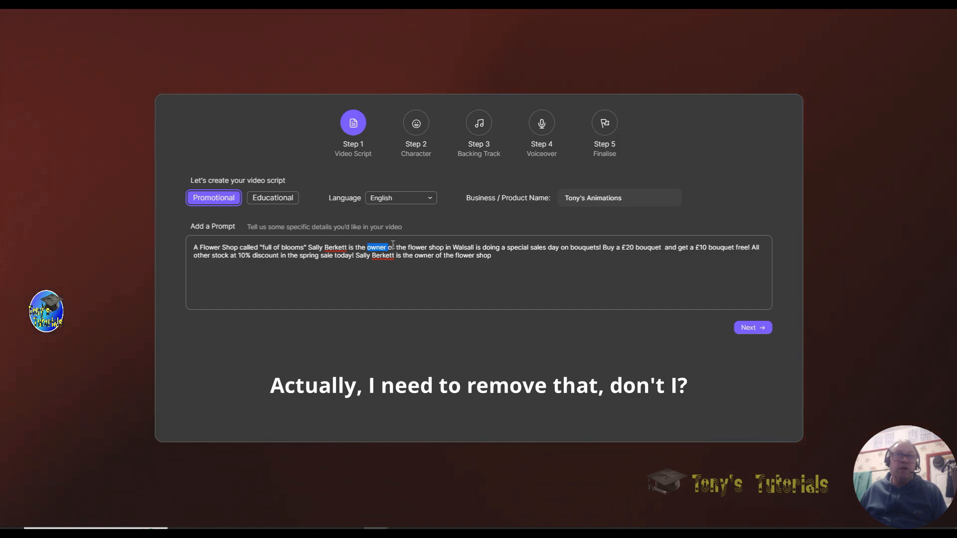
left_click(443, 246)
key("shift+Left")
key("shift+Left")
key("shift+Left")
key("shift+Left")
key("shift+Left")
key("shift+Left")
key("shift+Left")
key("shift+Left")
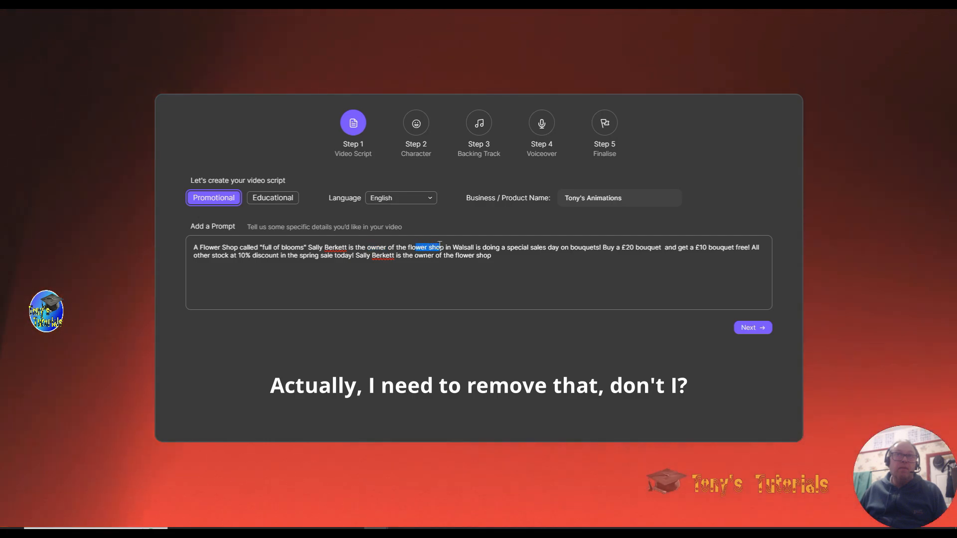
left_click(443, 247)
left_click_drag(444, 245, 310, 244)
key("ctrl+c")
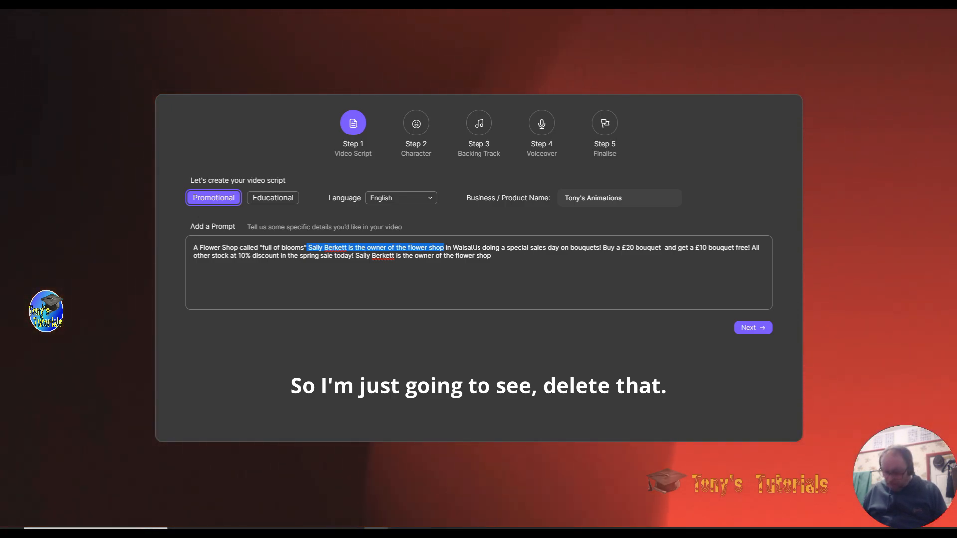
key("BackSpace")
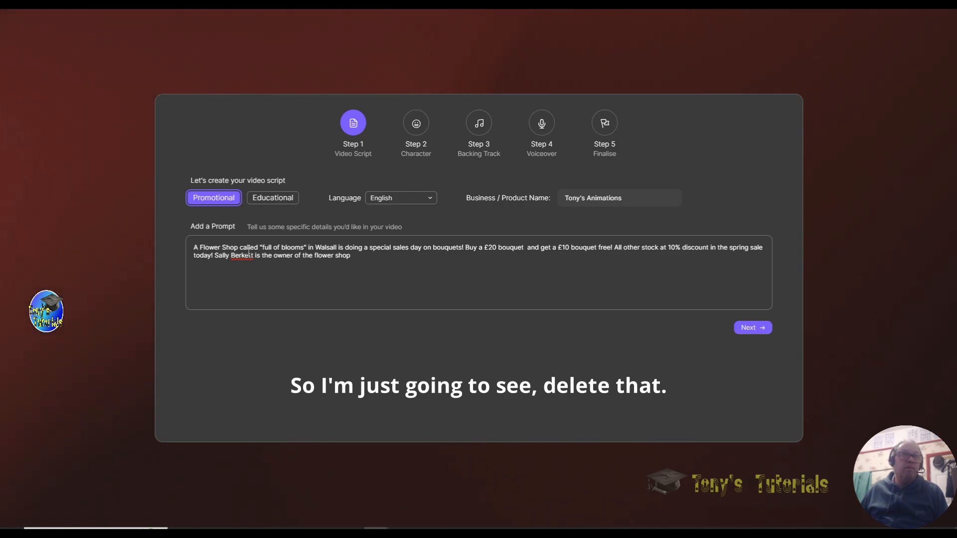
left_click_drag(238, 248, 169, 245)
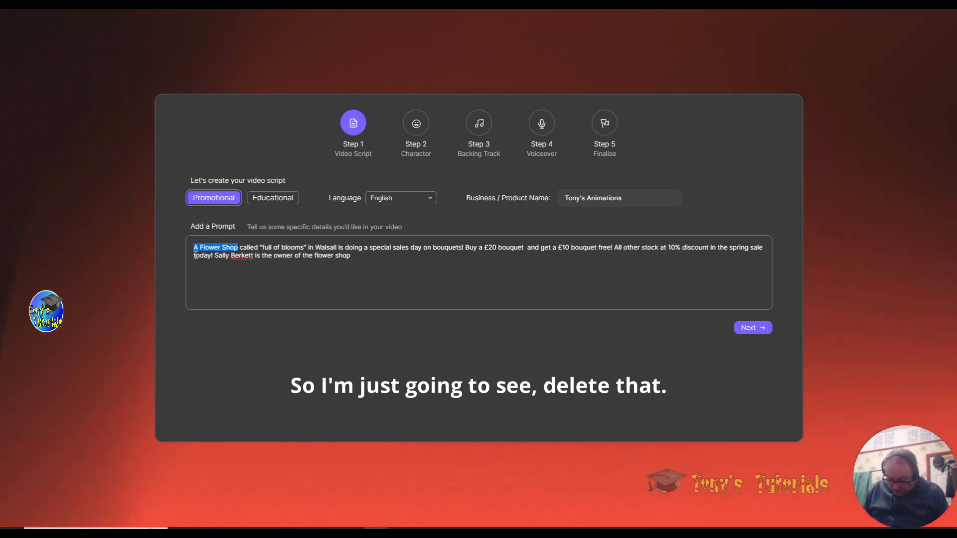
key("ctrl+v")
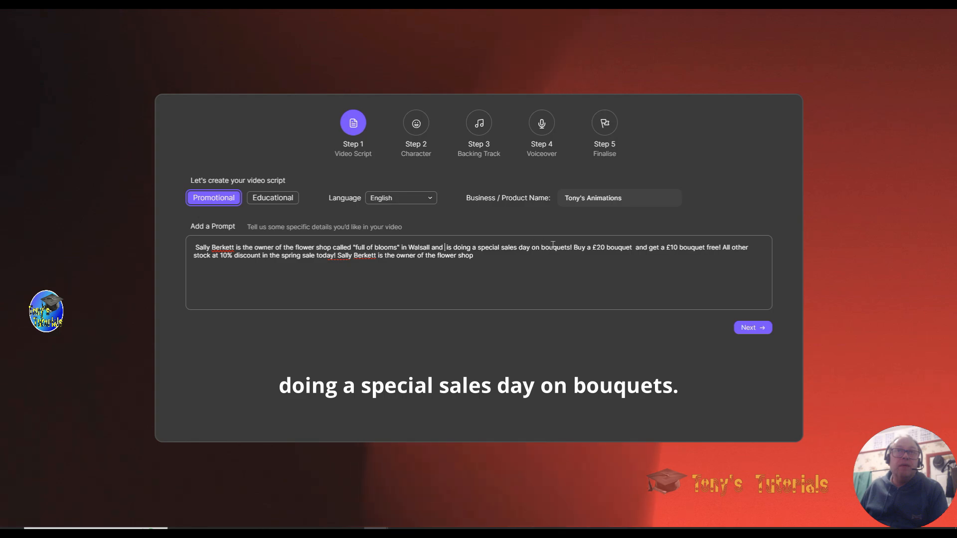
Step: Delete the duplicate owner sentence at the end of the prompt and continue to the character choice
left_click_drag(481, 258, 316, 255)
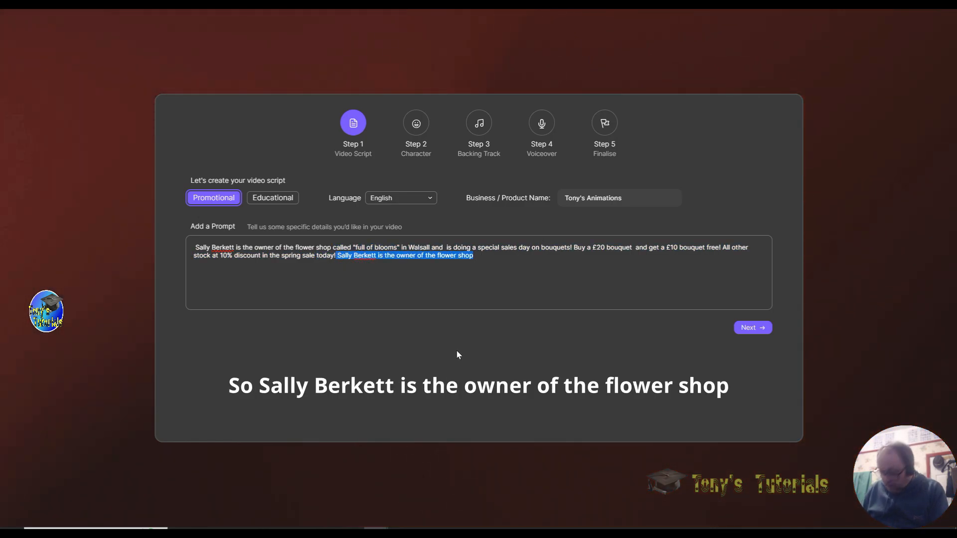
key("BackSpace")
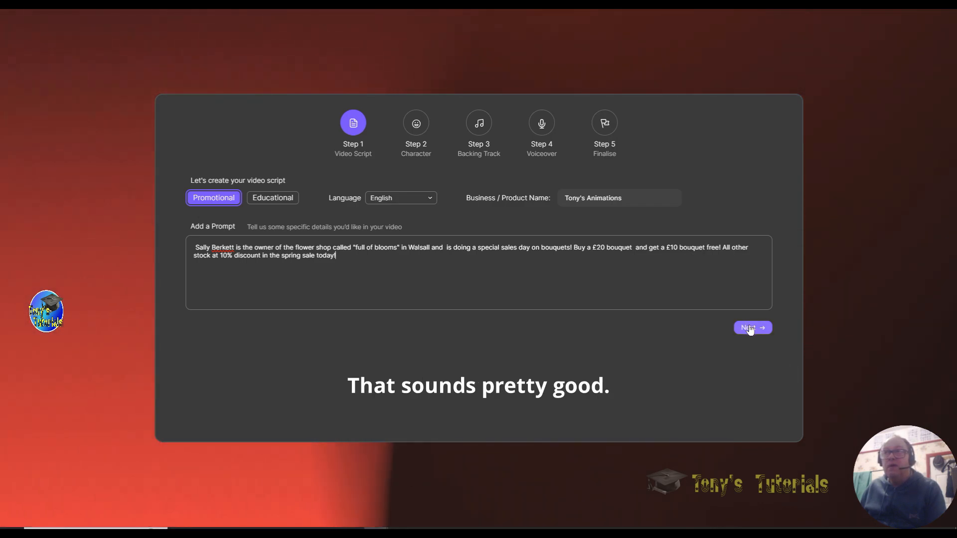
left_click(751, 330)
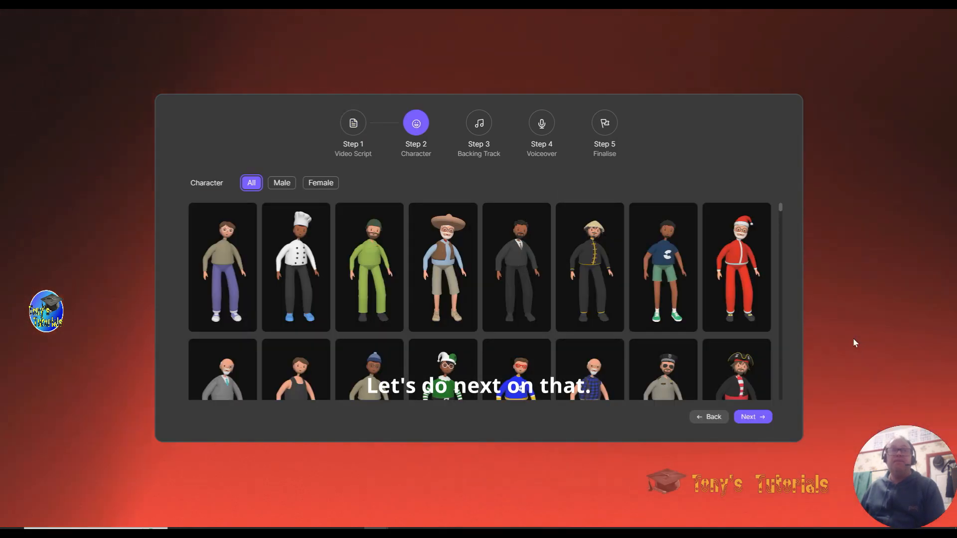
Step: Choose the female character with curly blonde hair, a coral top and a grey skirt, and continue to the backing tracks
scroll(663, 279, "down", 10)
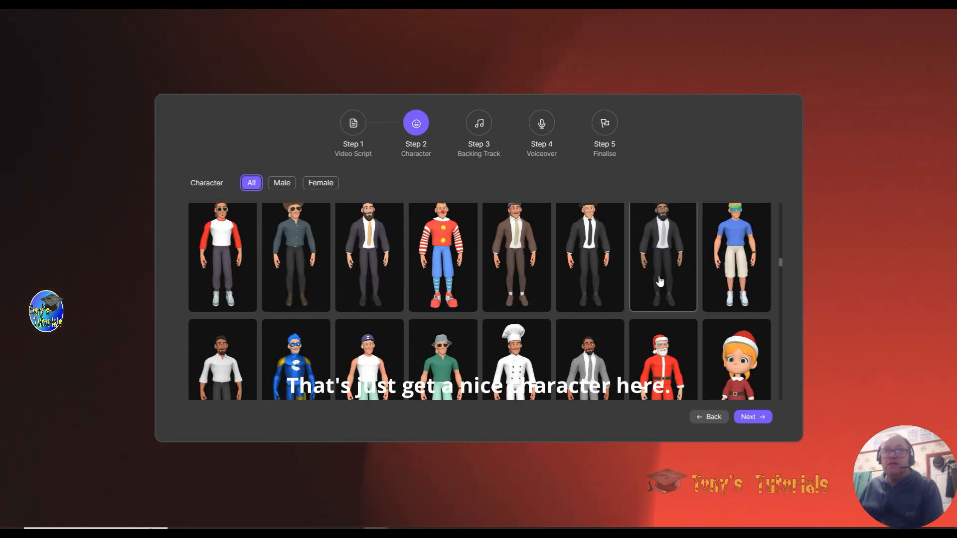
scroll(660, 280, "down", 8)
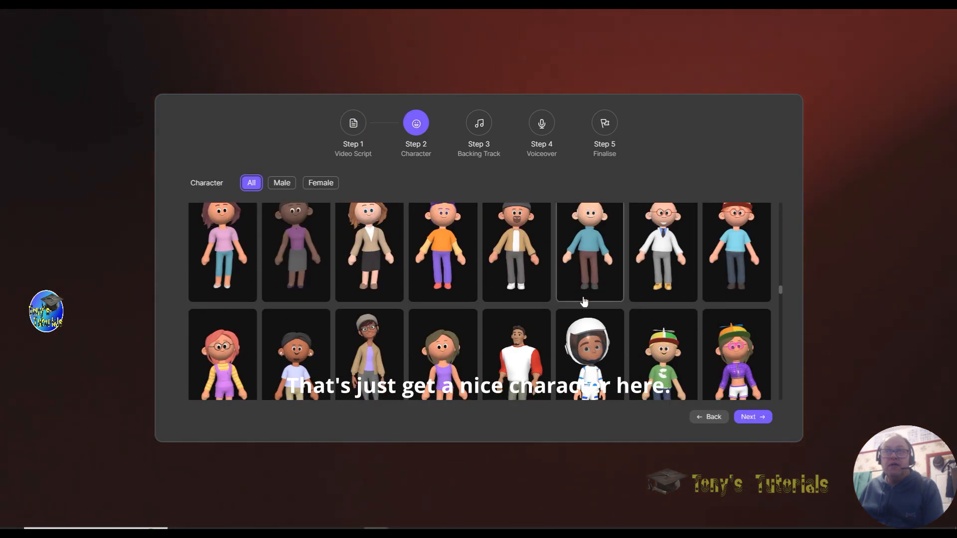
scroll(551, 314, "up", 10)
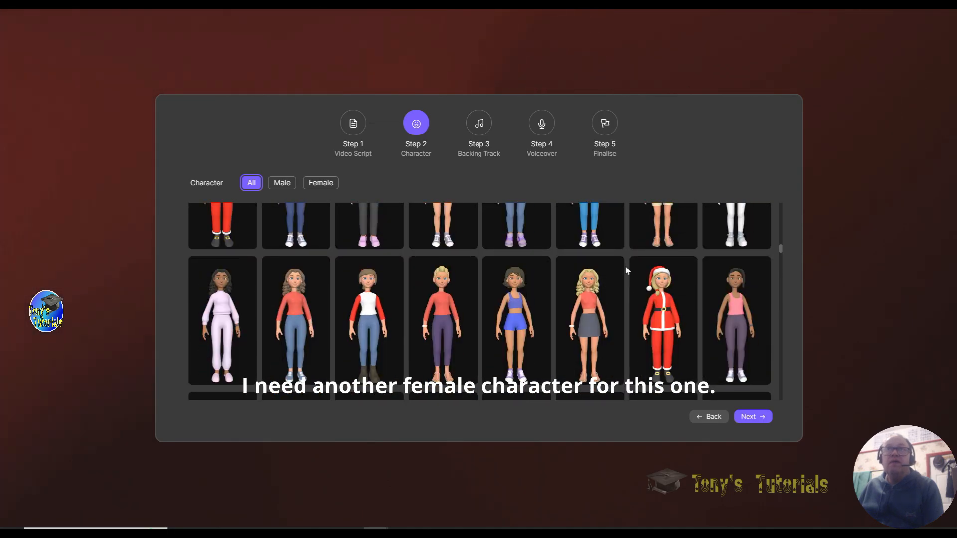
scroll(627, 271, "up", 5)
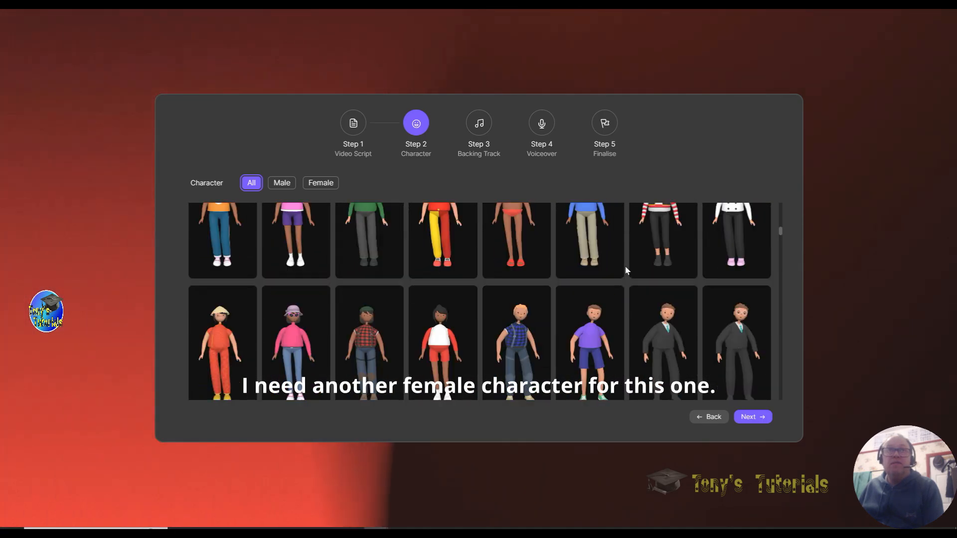
scroll(627, 273, "up", 5)
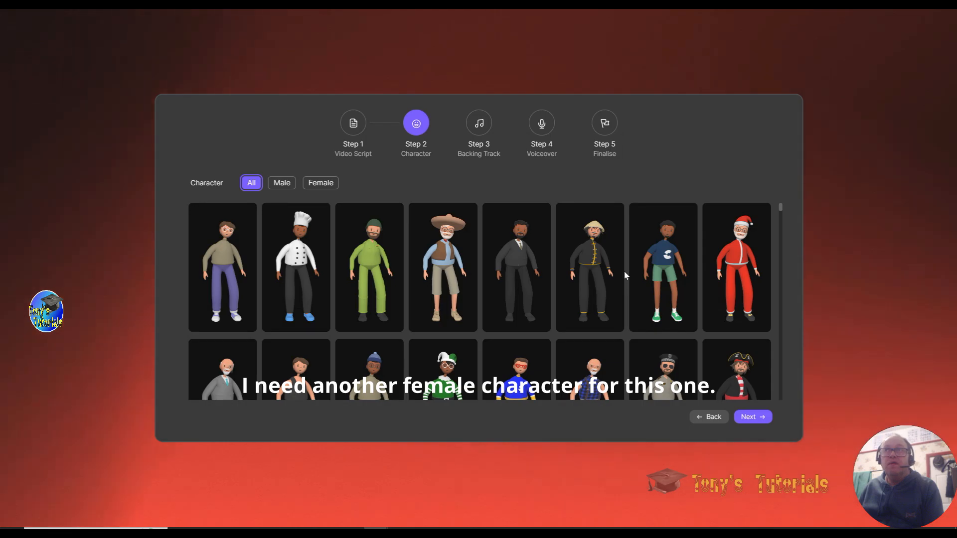
scroll(643, 275, "down", 6)
scroll(662, 271, "up", 3)
scroll(663, 270, "down", 2)
scroll(663, 271, "down", 10)
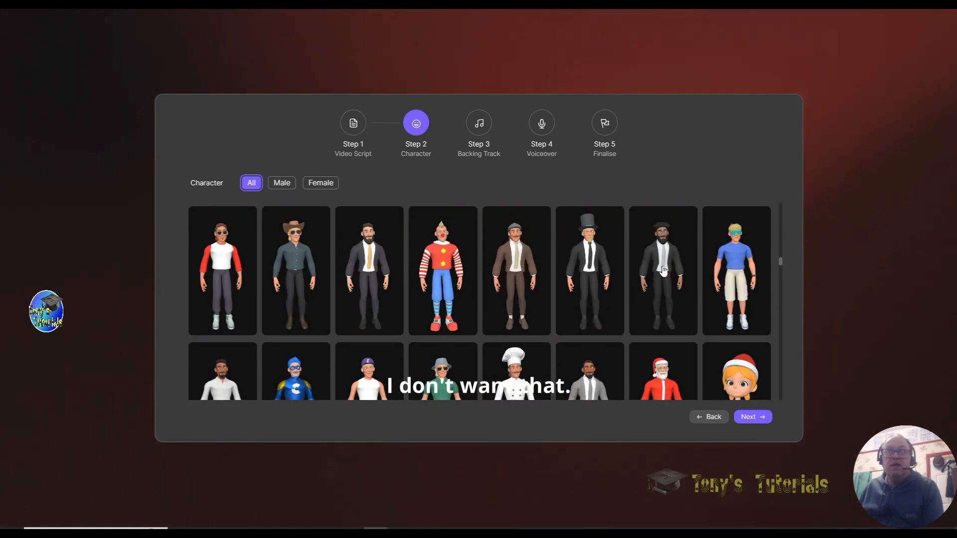
scroll(663, 271, "up", 2)
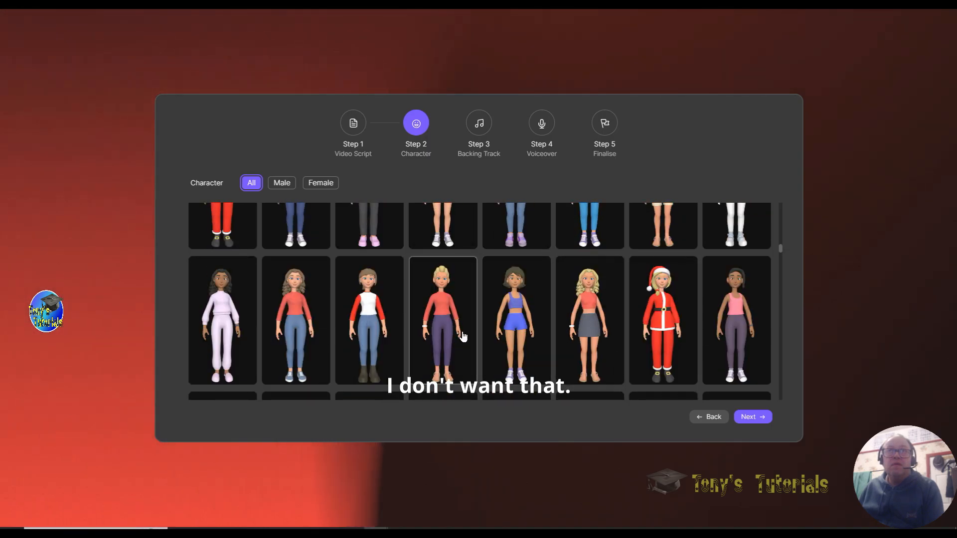
left_click(589, 322)
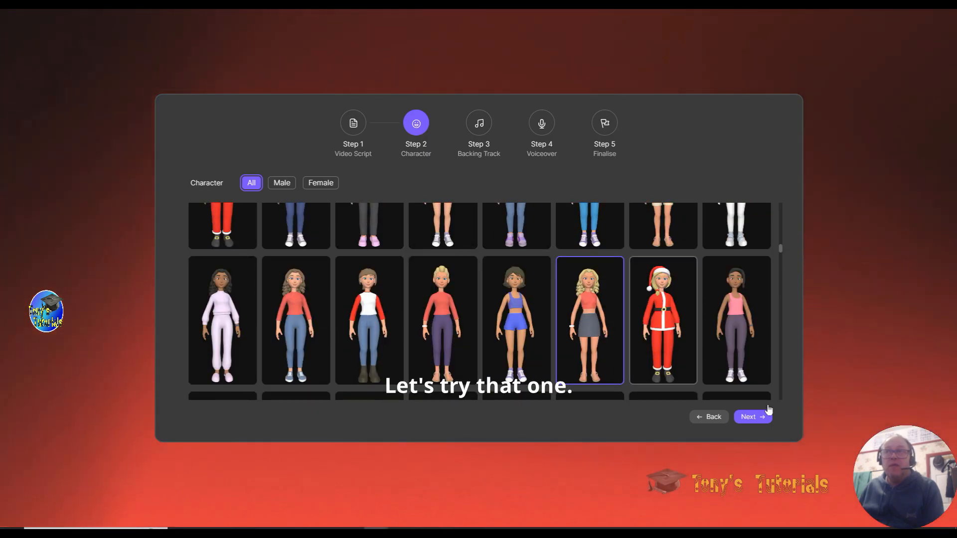
left_click(755, 421)
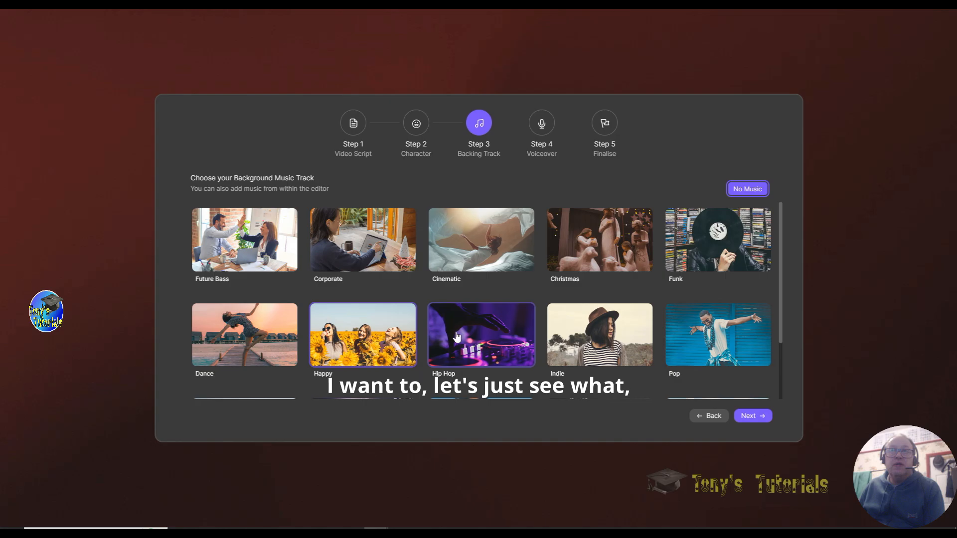
Step: Look through the background music tracks and continue to the voice narrator choice
scroll(457, 337, "down", 2)
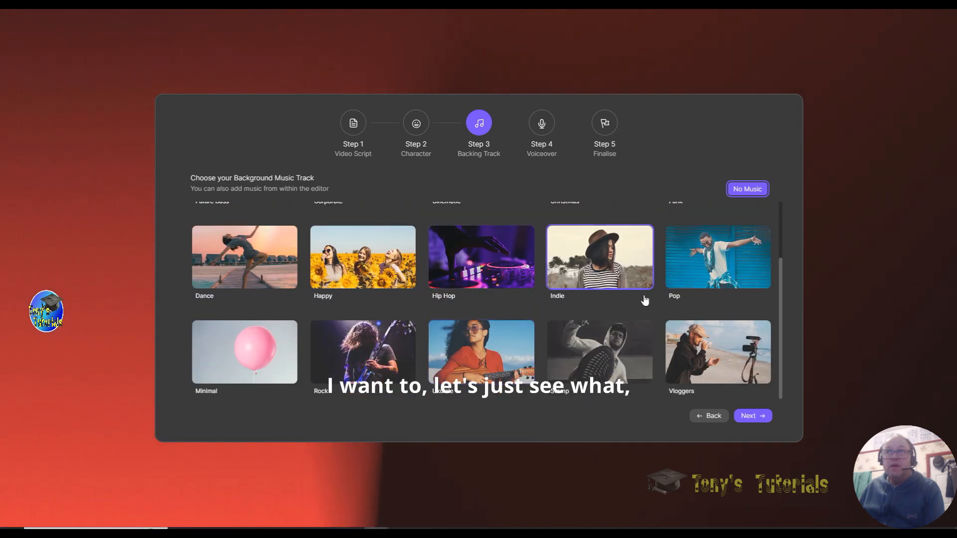
scroll(449, 299, "up", 2)
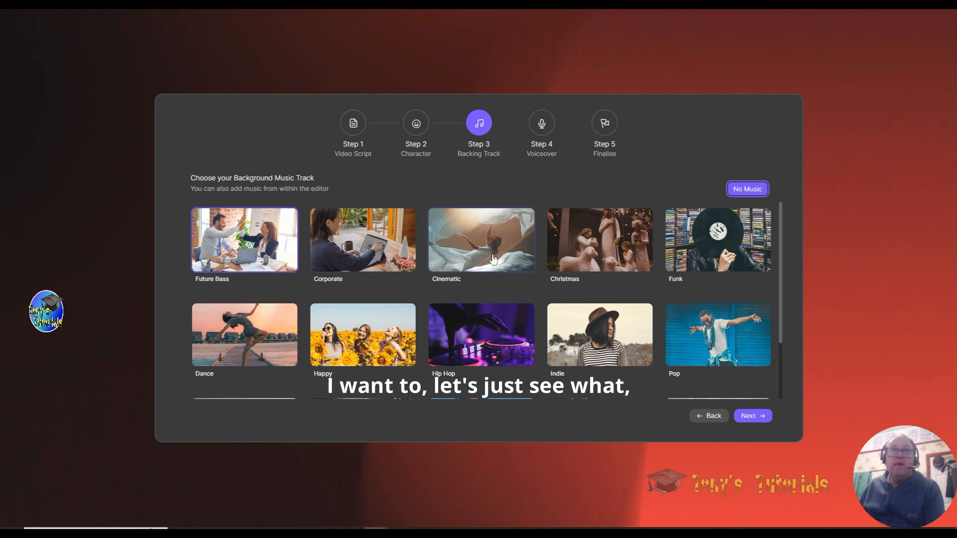
scroll(194, 257, "down", 2)
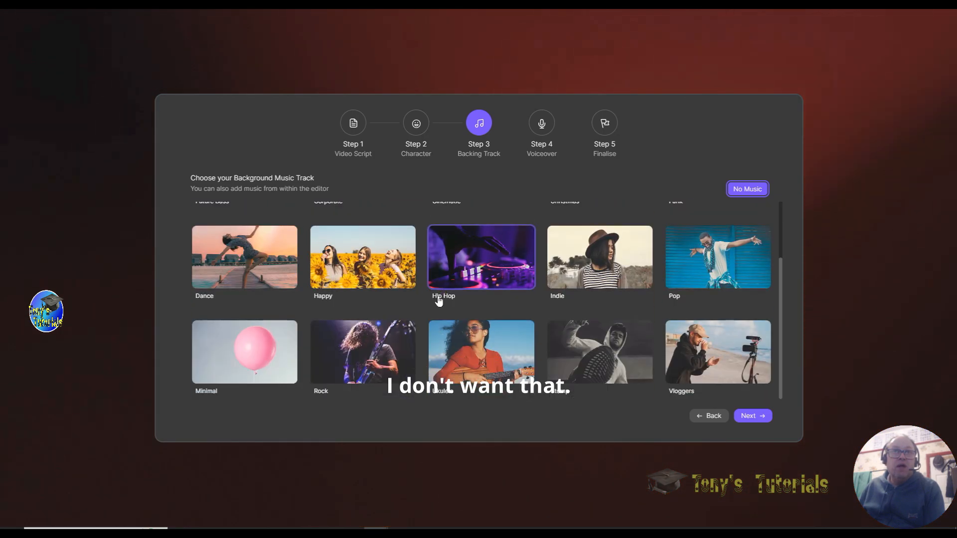
left_click(758, 419)
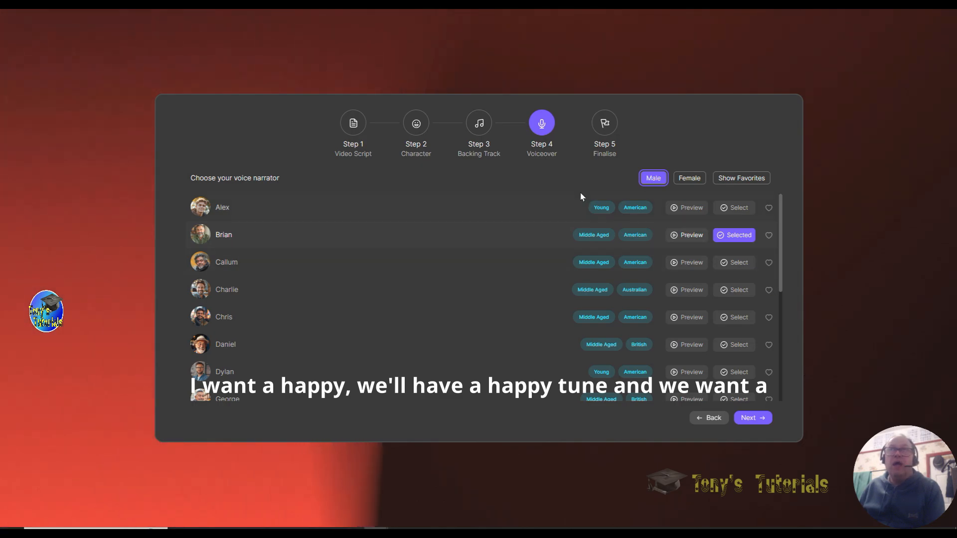
Step: Choose the young American female voice Jessica as narrator and continue to the final scene scripts
left_click(694, 180)
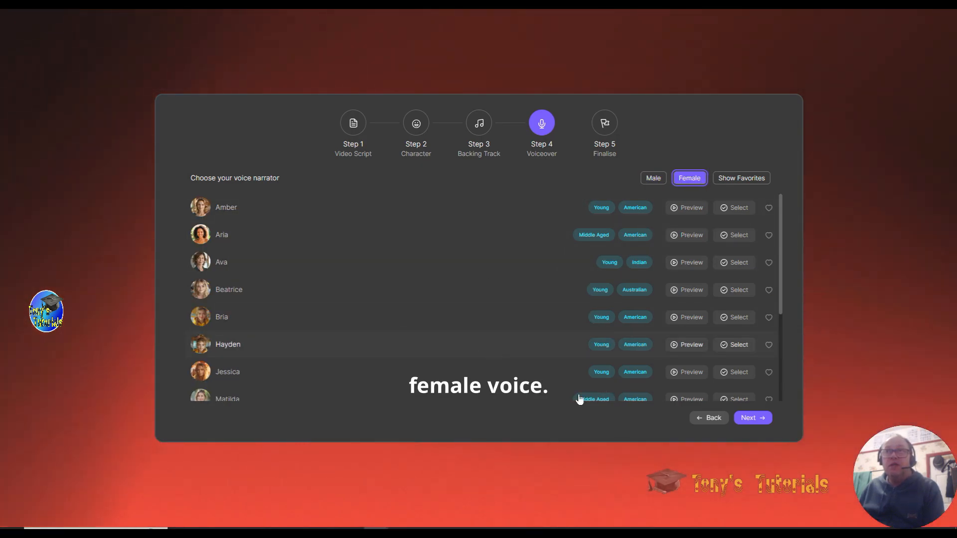
left_click(694, 375)
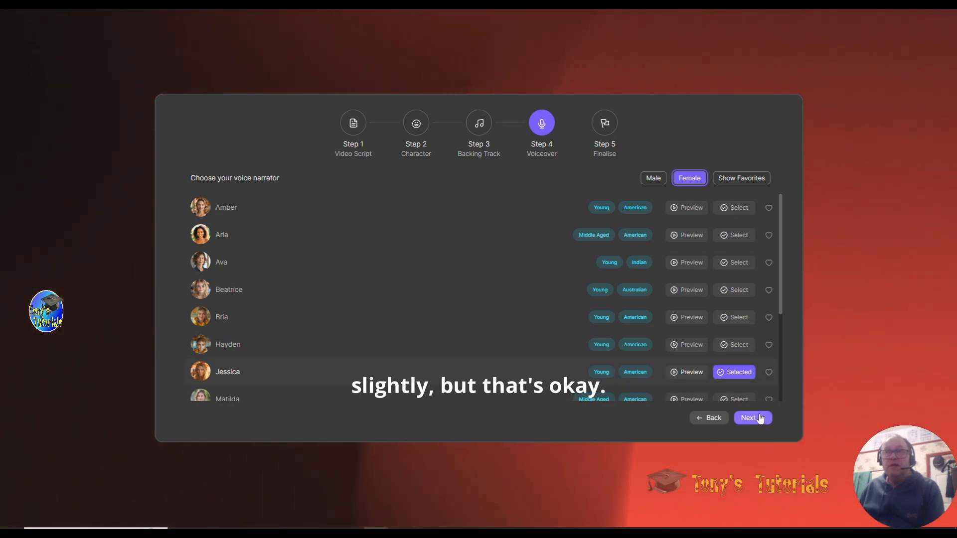
left_click(752, 418)
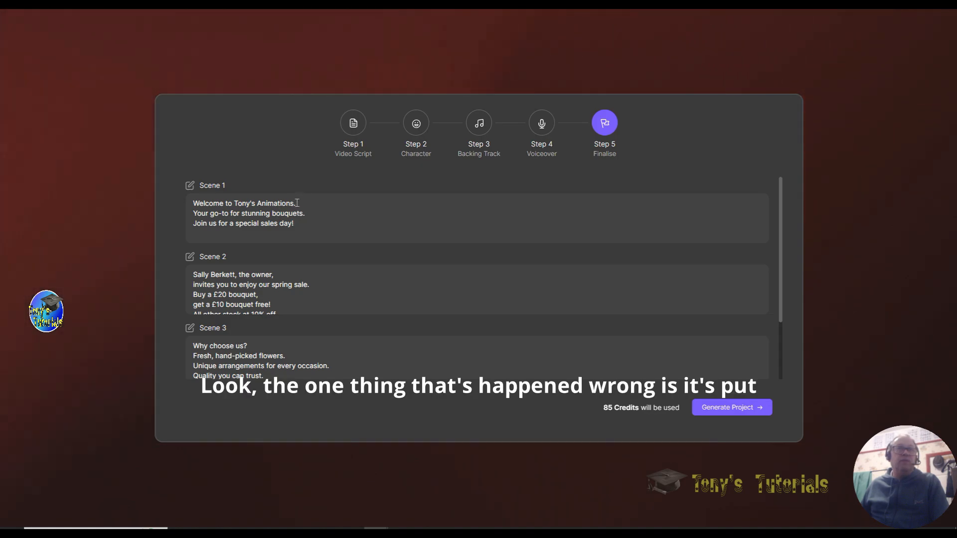
Step: Replace "Tony's Animations" with "Full Of Blooms" in the Scene 1 welcome line
left_click_drag(296, 203, 291, 203)
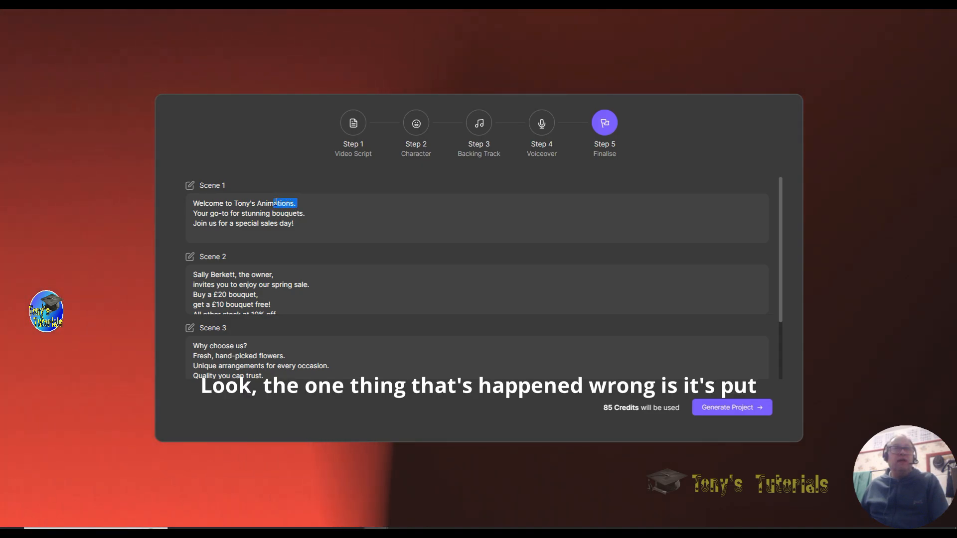
left_click(295, 203)
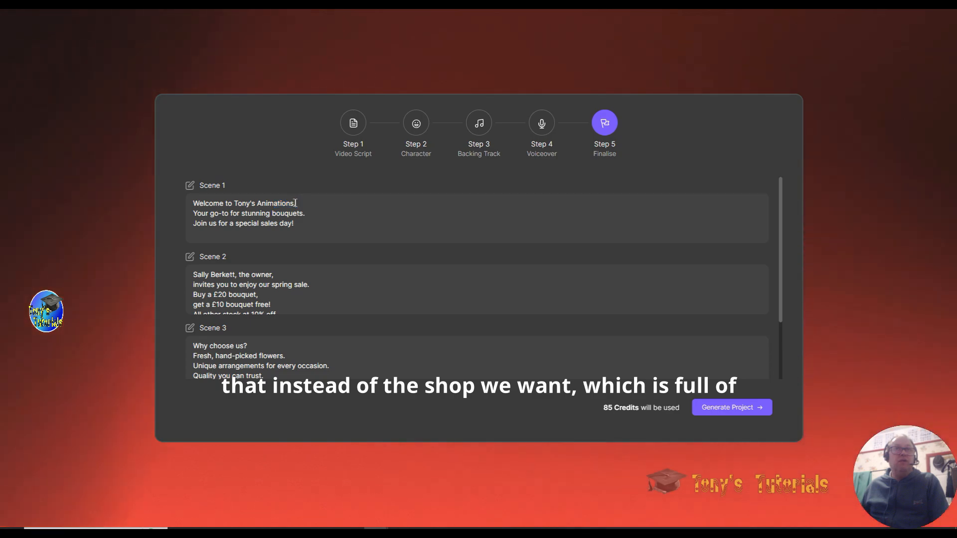
left_click_drag(292, 203, 239, 199)
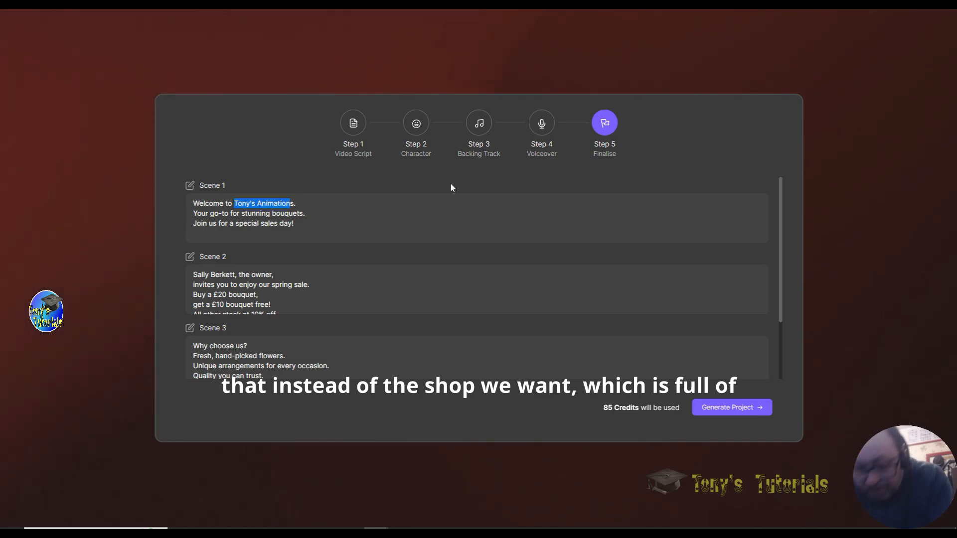
type("F")
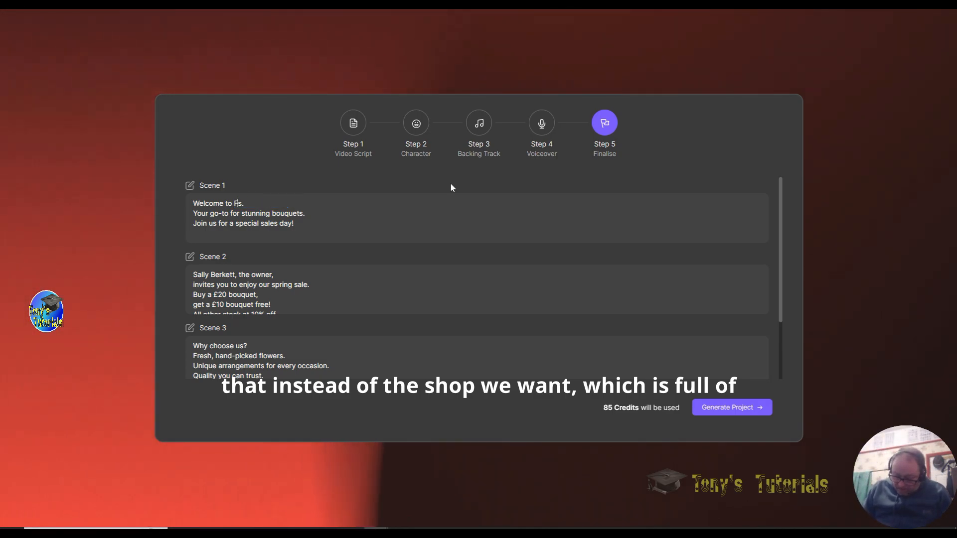
type("ull ")
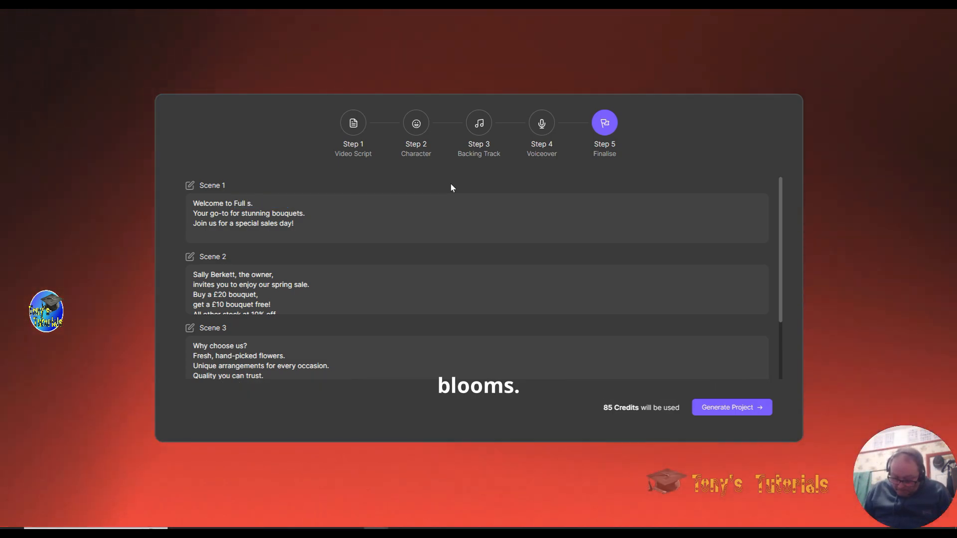
type("Of B")
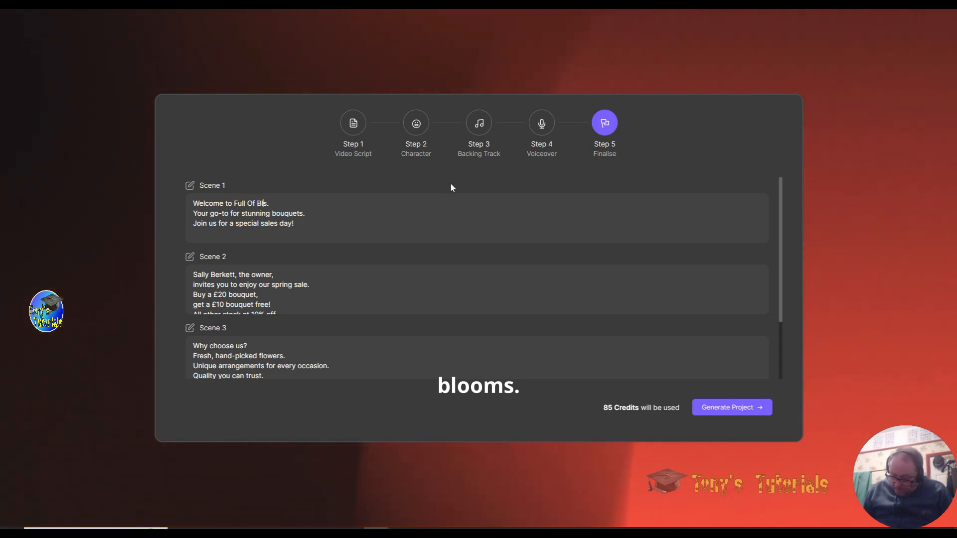
type("loomd")
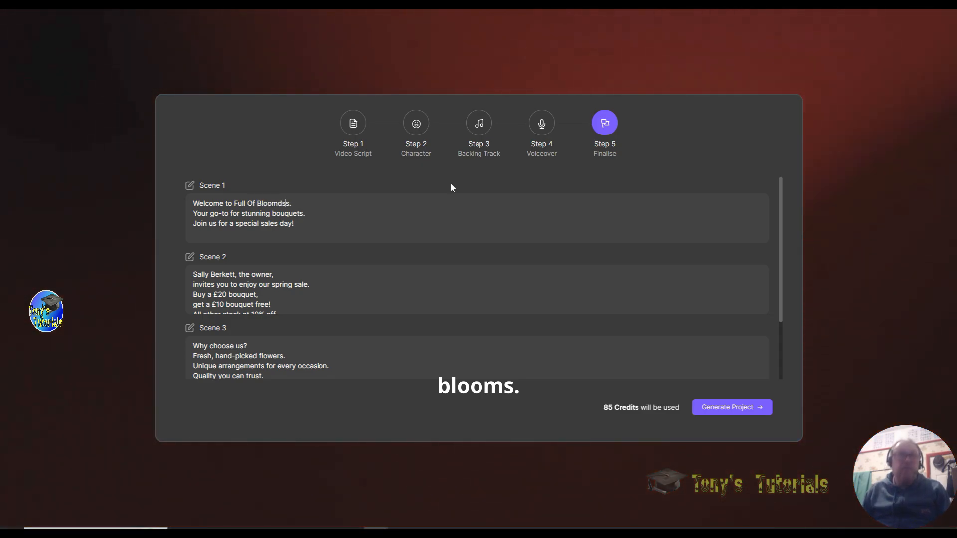
type("s")
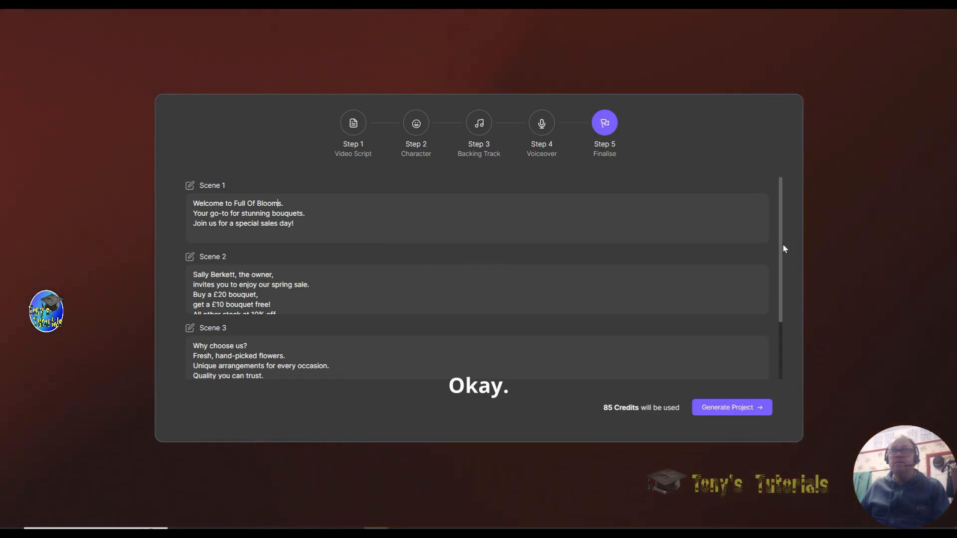
Step: Review the generated script text of all four scenes for mistakes
left_click_drag(781, 244, 783, 276)
scroll(621, 239, "down", 1)
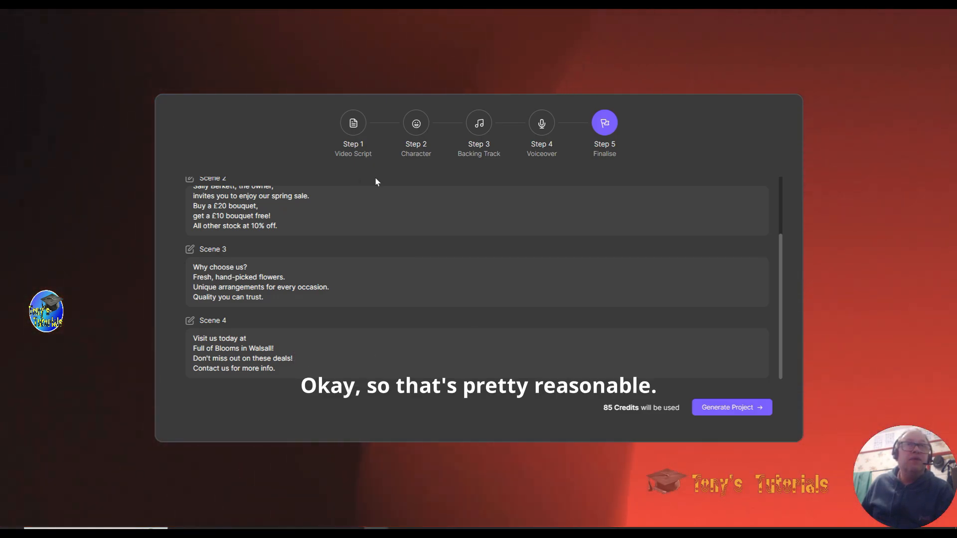
scroll(407, 244, "up", 1)
scroll(408, 244, "up", 1)
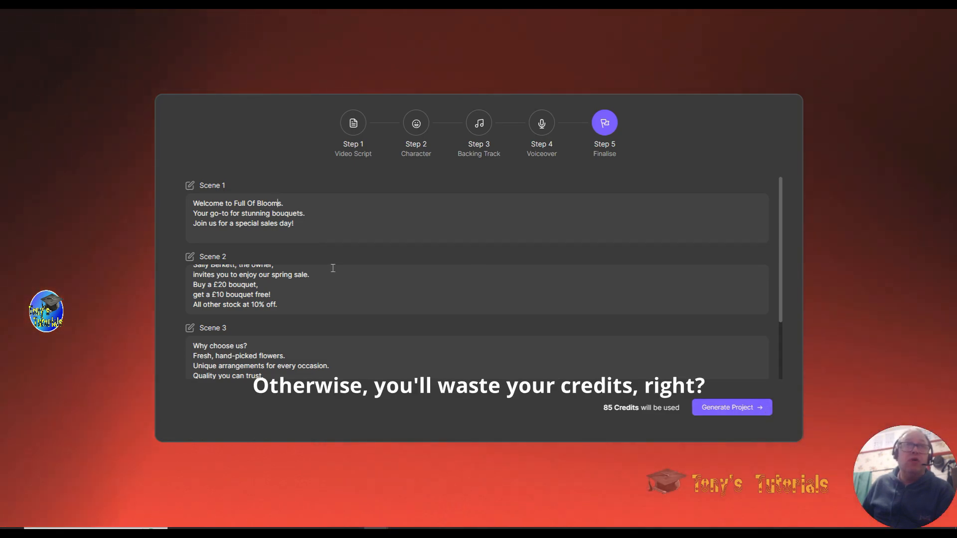
scroll(378, 292, "up", 1)
scroll(378, 292, "down", 1)
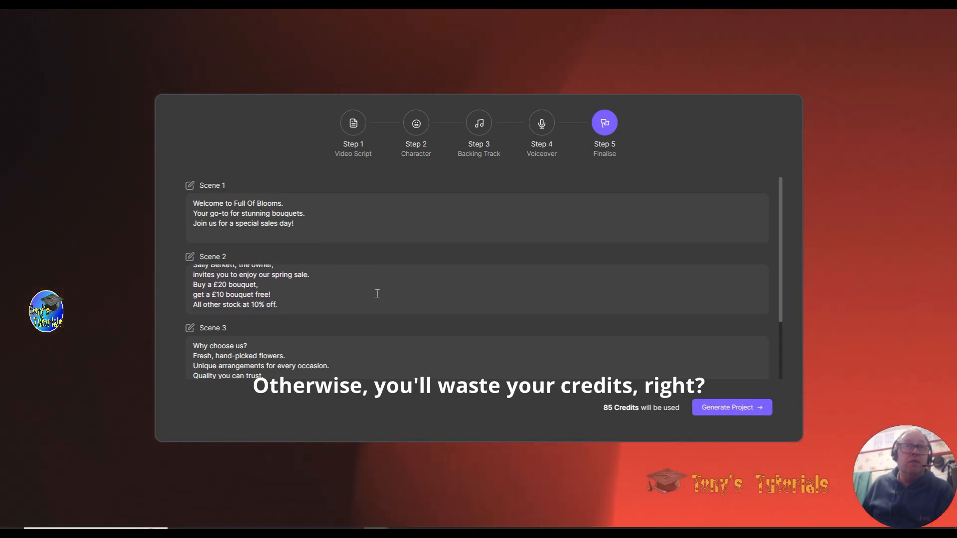
scroll(434, 294, "up", 1)
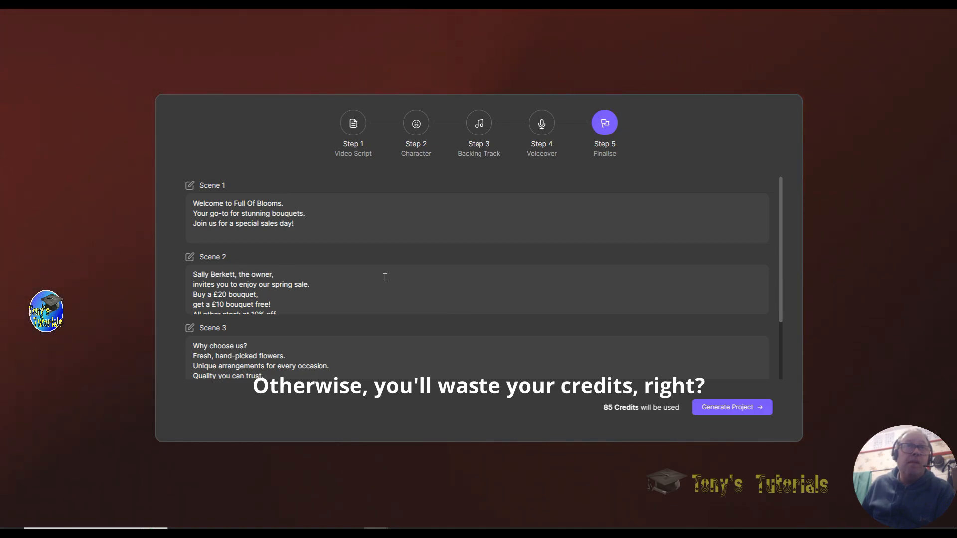
scroll(385, 278, "down", 3)
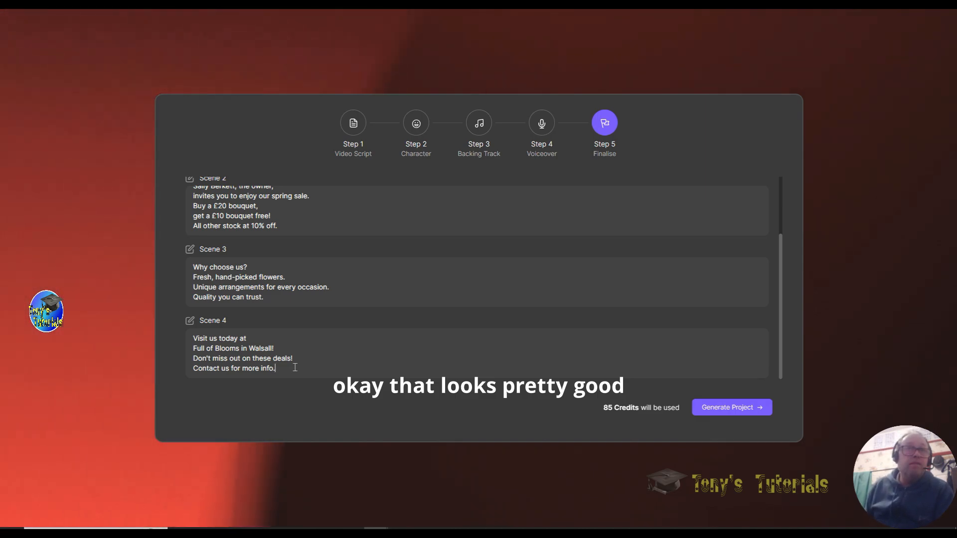
Step: Remove the full stop after "Contact us for more info" in Scene 4 and start a new line below it
left_click(296, 368)
key("Return")
type("#")
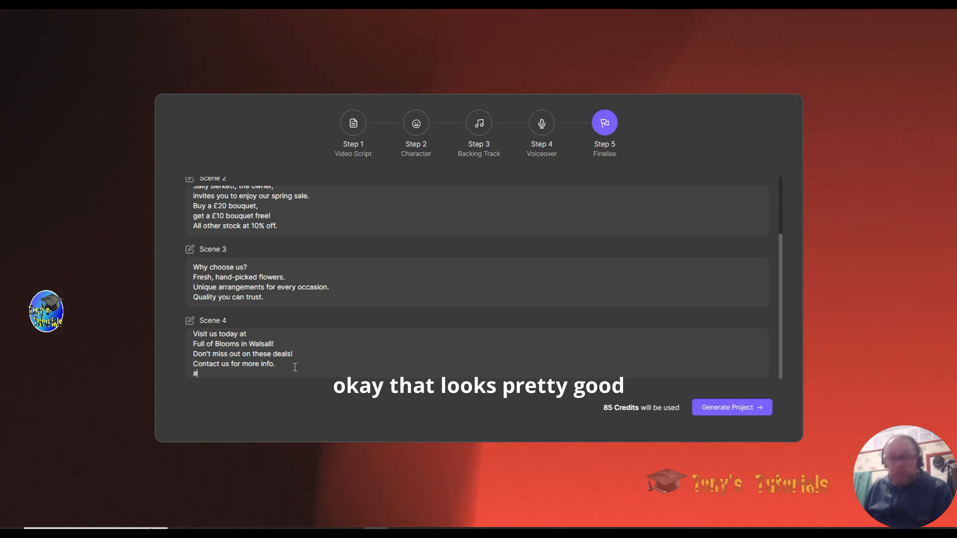
key("BackSpace")
key("BackSpace")
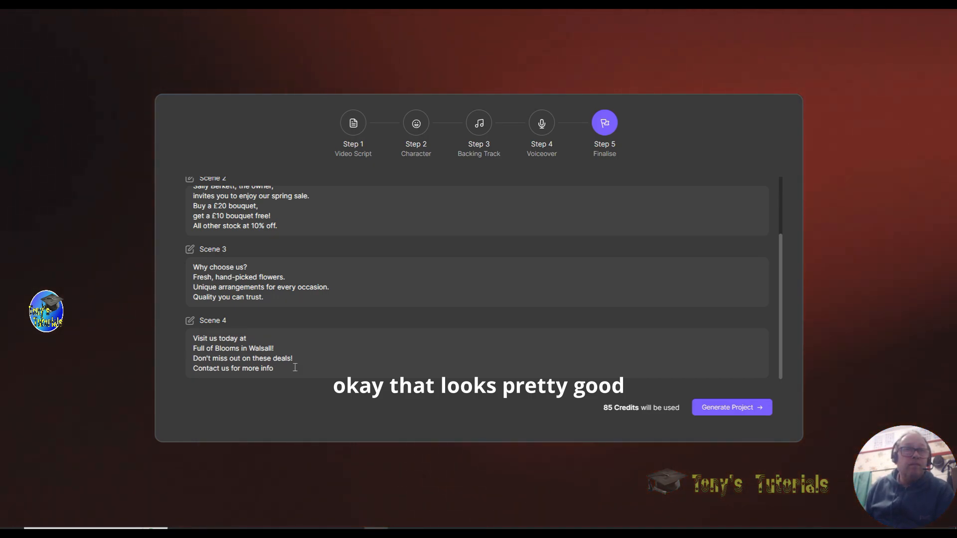
key("BackSpace")
key("Return")
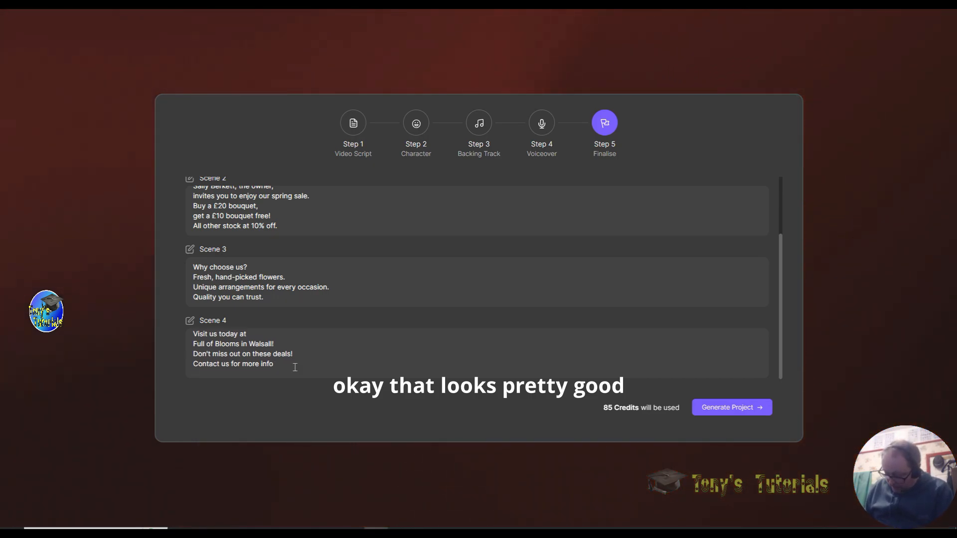
Step: Add "at Telephone:" followed by the shop's phone number as Scene 4's last line, and generate the project
type("at")
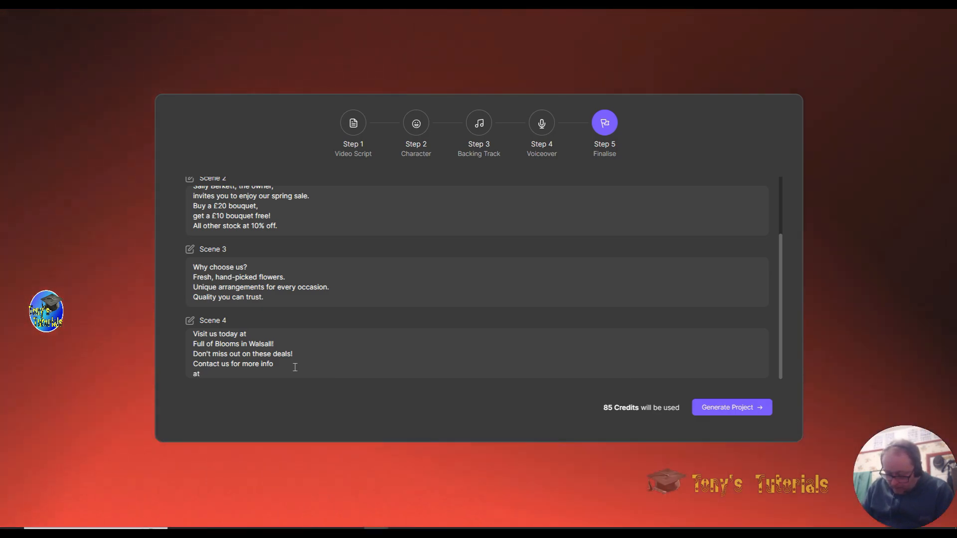
type(" Te")
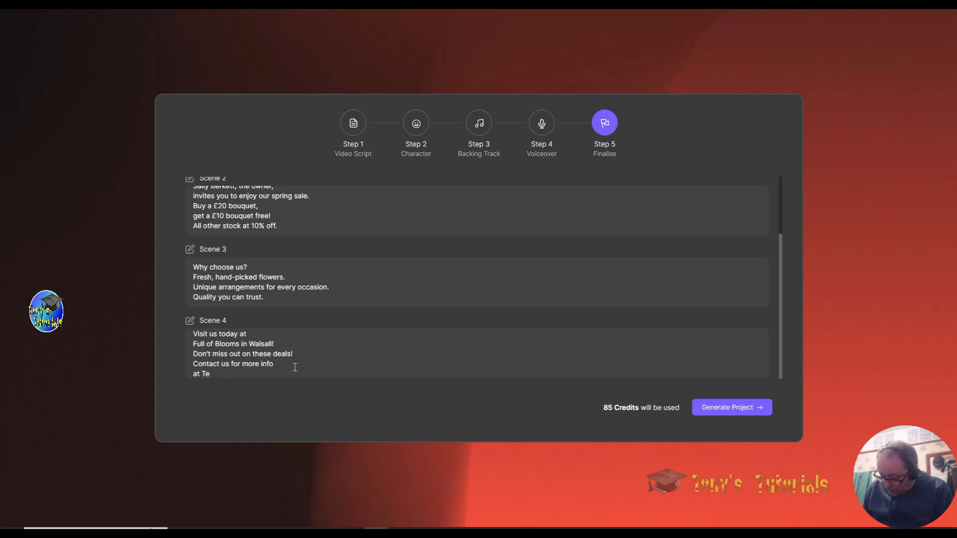
type("lep")
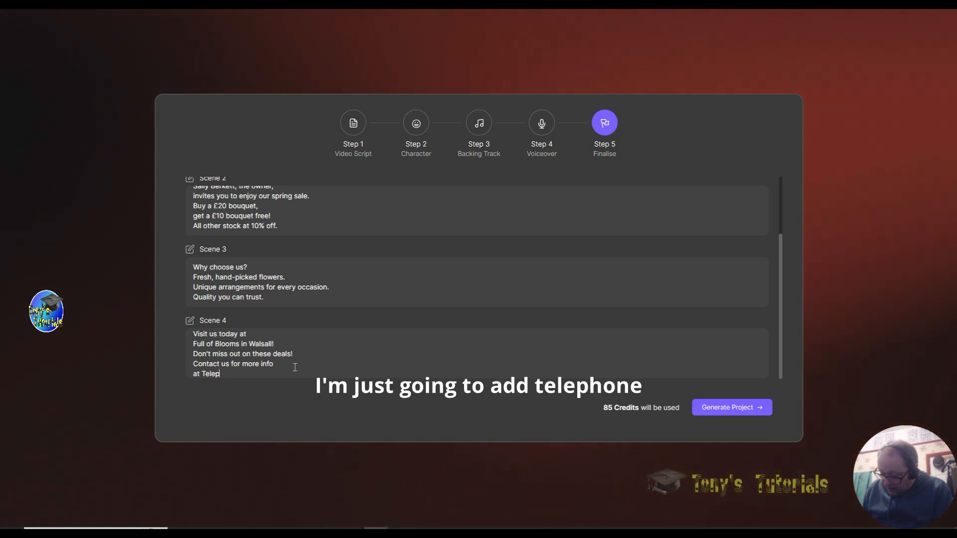
type("hone")
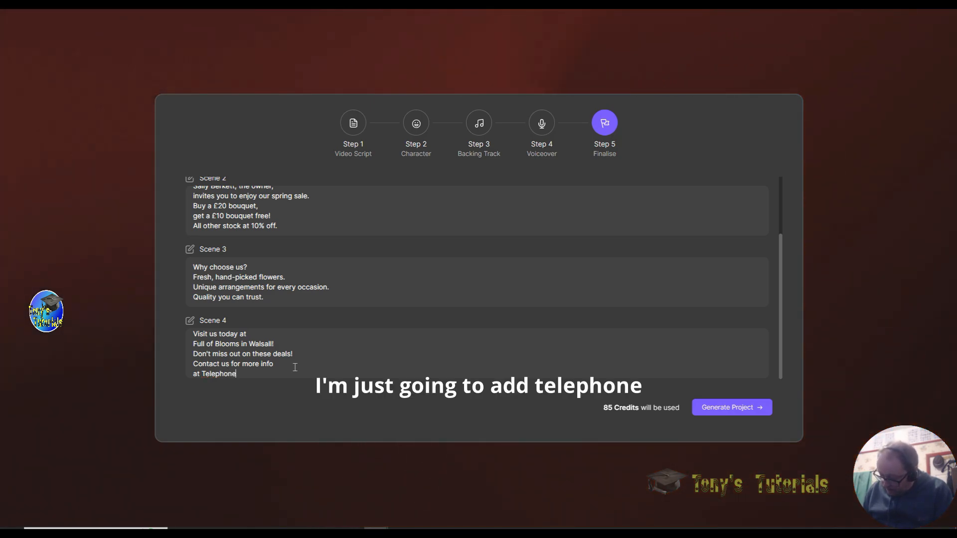
type(":")
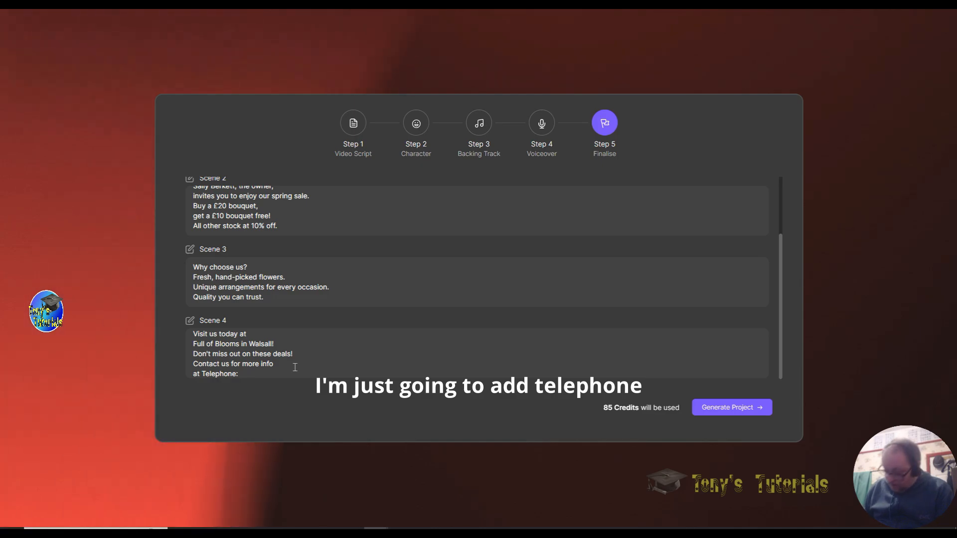
type(" 0123")
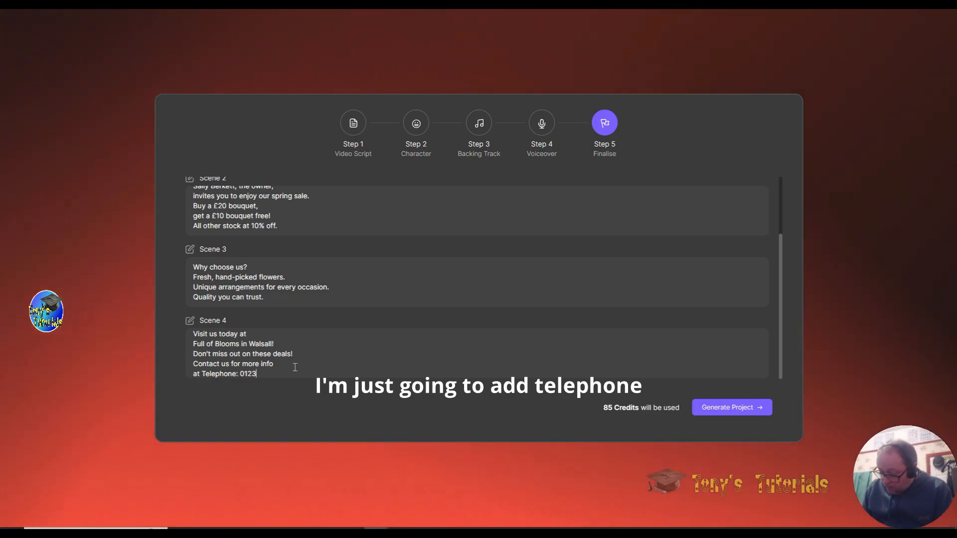
type(" 4")
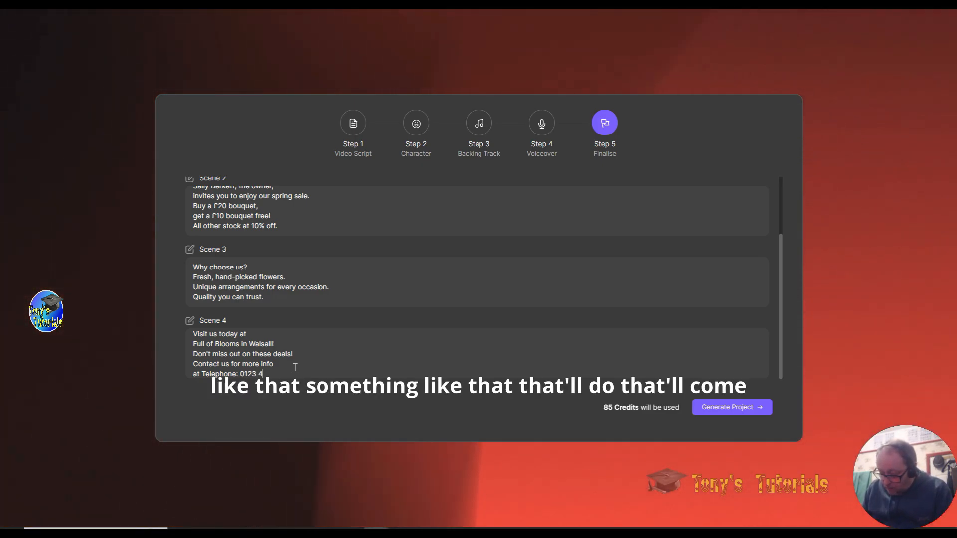
type("56 789")
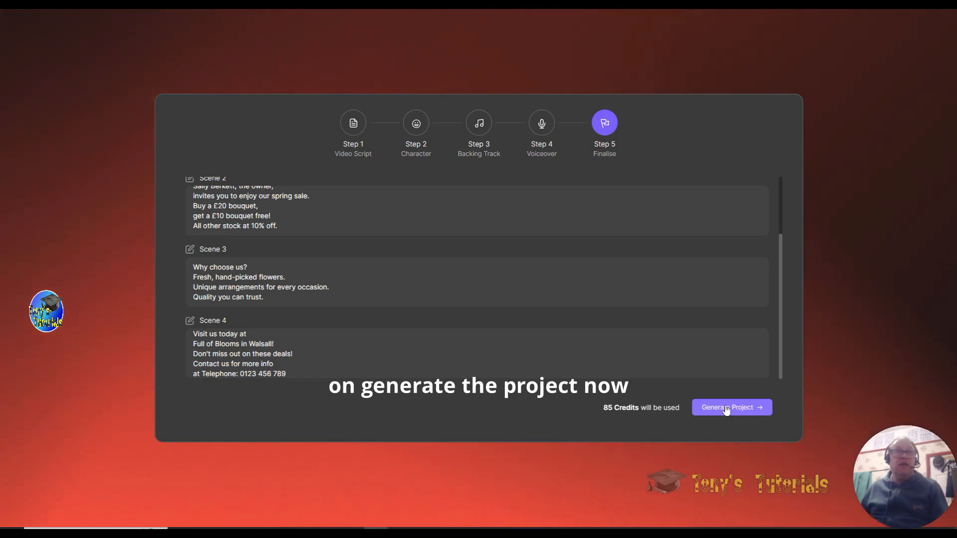
left_click(726, 408)
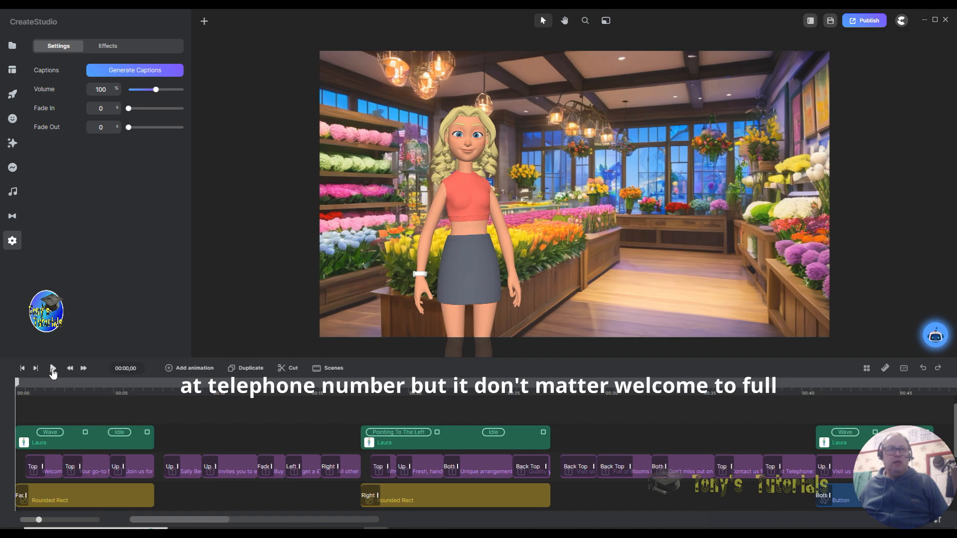
Step: Play the generated video through and inspect the owner and spring sale captions on the timeline
left_click(52, 368)
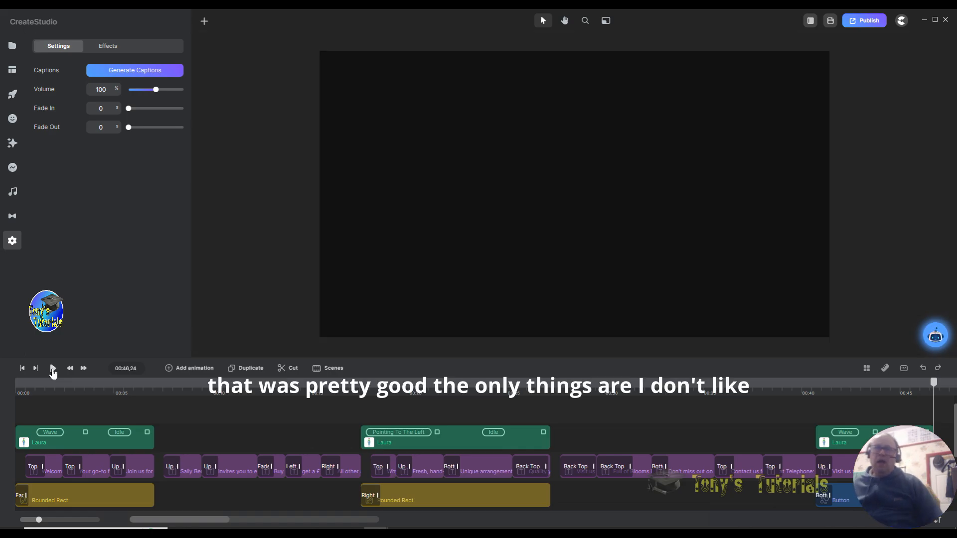
left_click(196, 390)
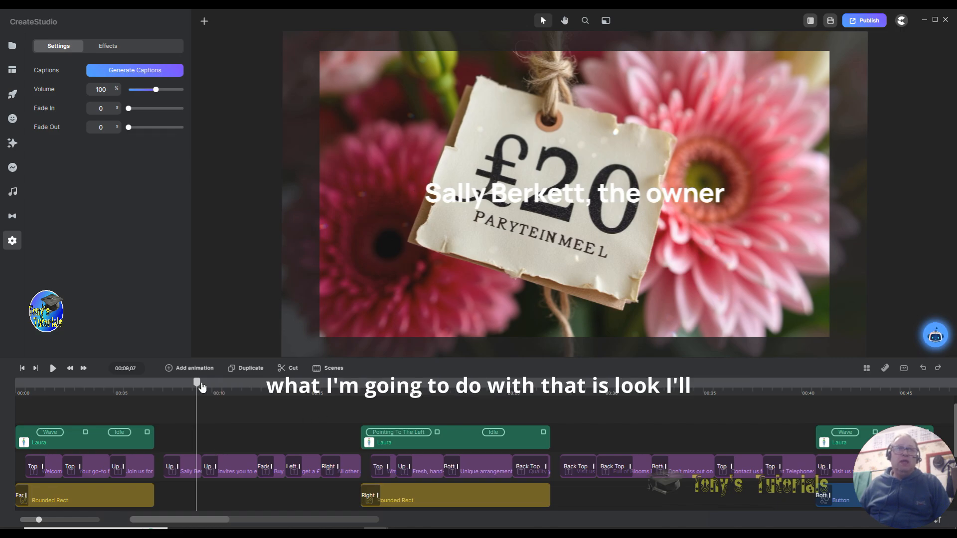
mouse_move(201, 386)
left_mouse_down()
mouse_move(9, 376)
mouse_move(189, 383)
left_mouse_up()
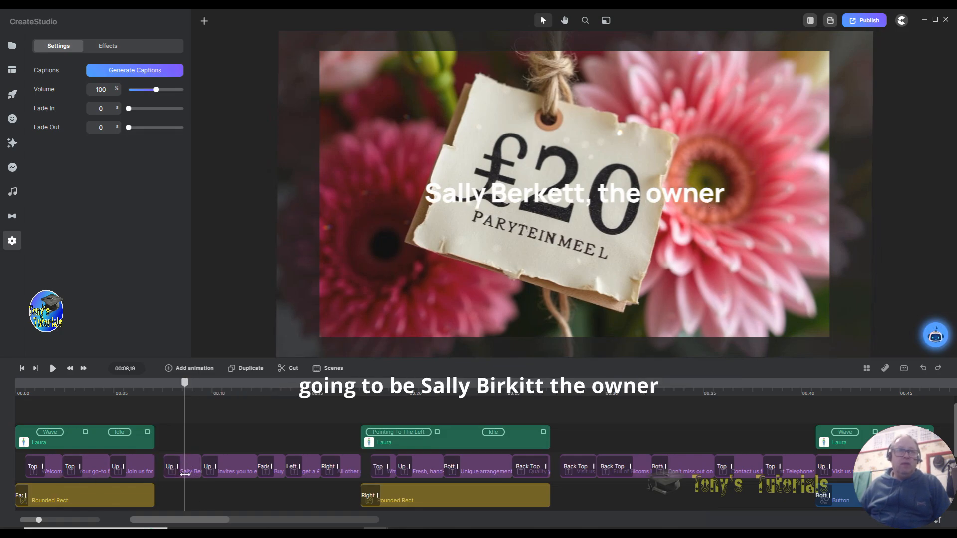
left_click(241, 474)
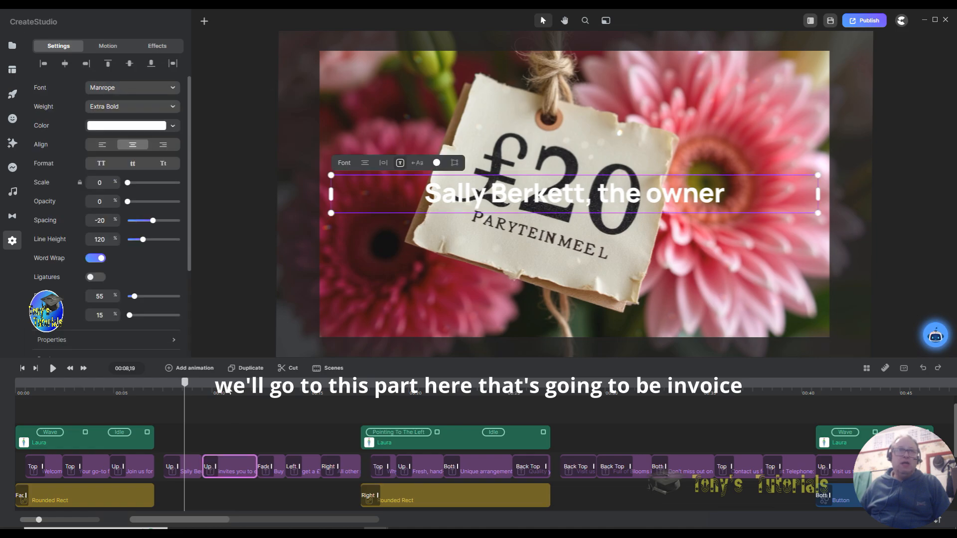
left_click(228, 389)
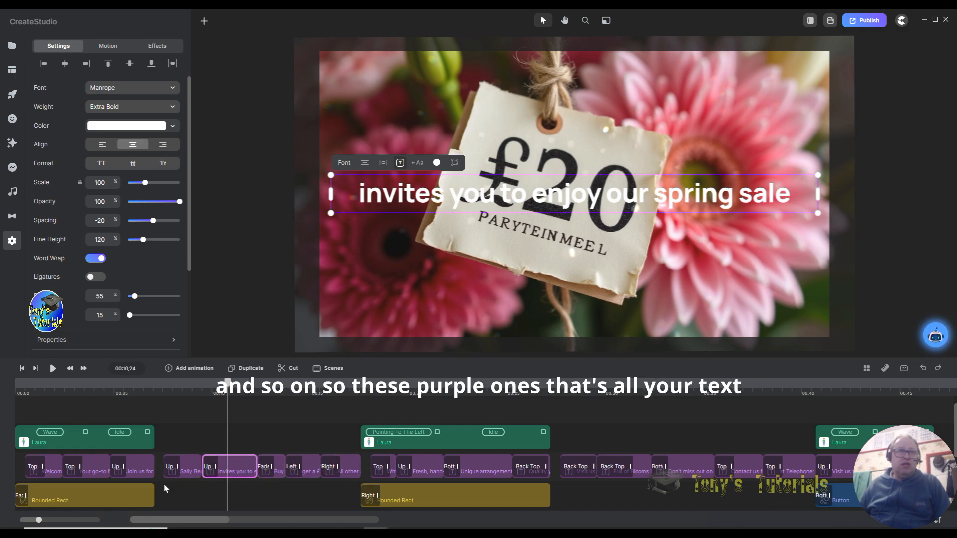
Step: Give the shop owner's name caption a near-black border with a width of 10 px
left_click(178, 468)
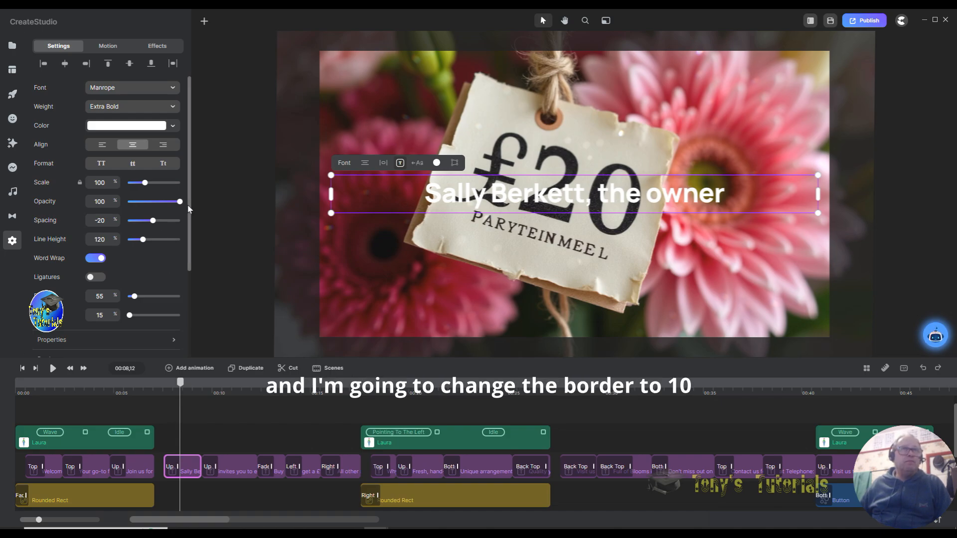
left_click_drag(189, 215, 189, 236)
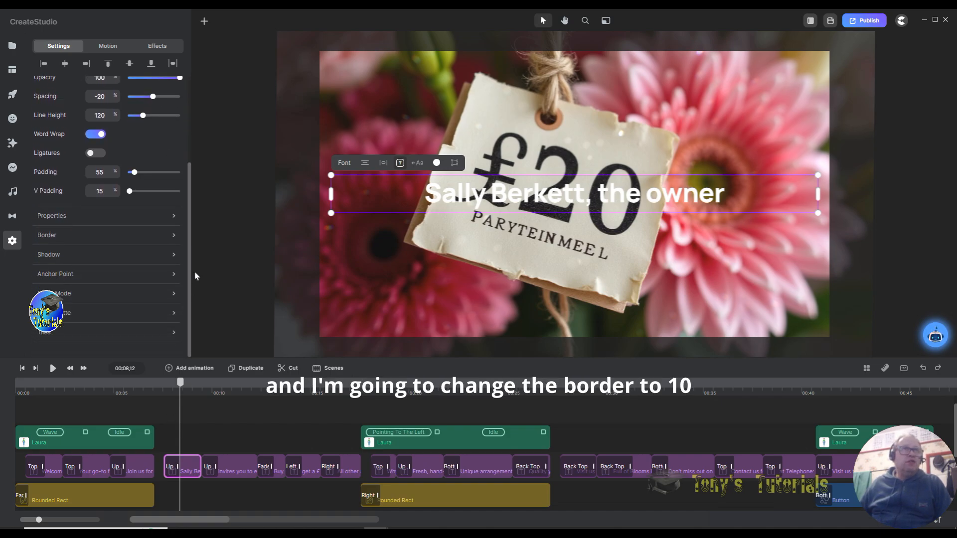
left_click(172, 236)
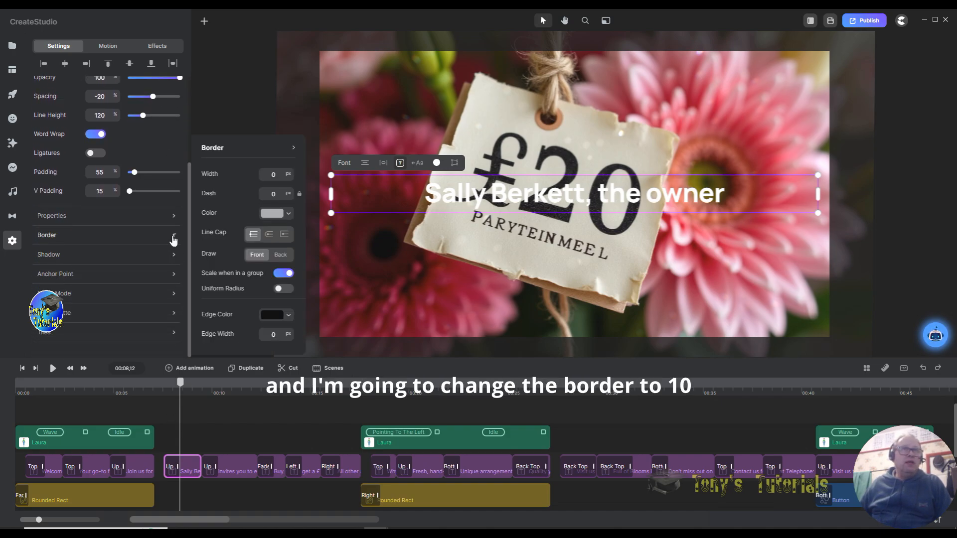
left_click(272, 174)
type("1")
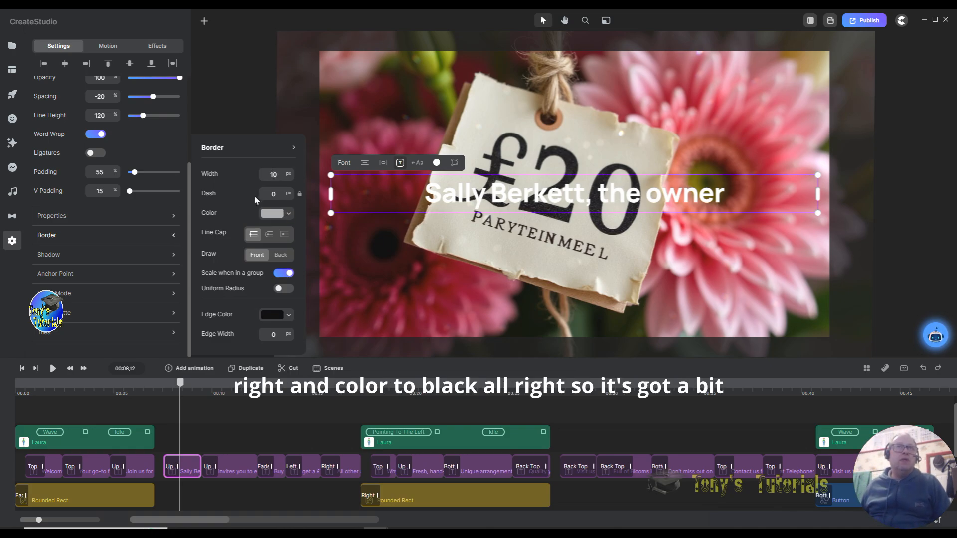
left_click(287, 210)
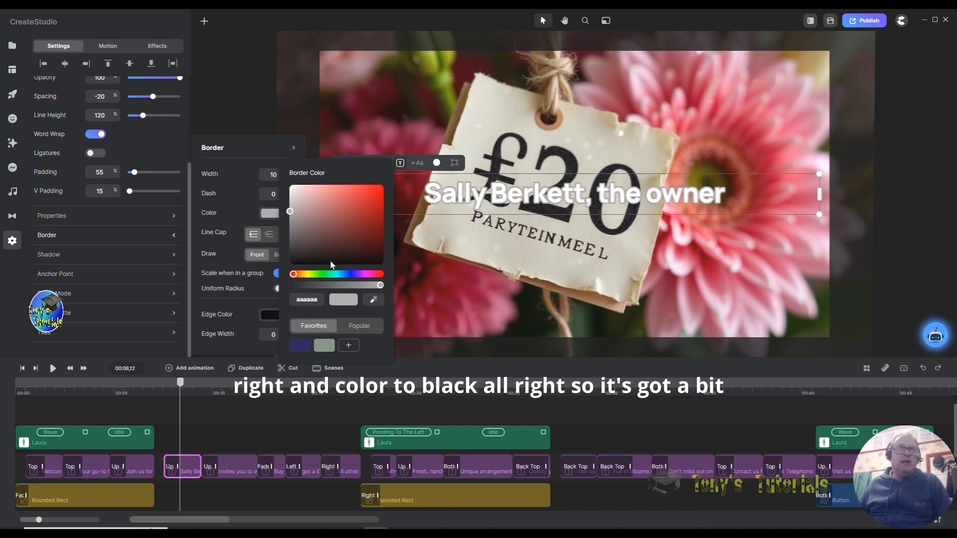
left_click(328, 264)
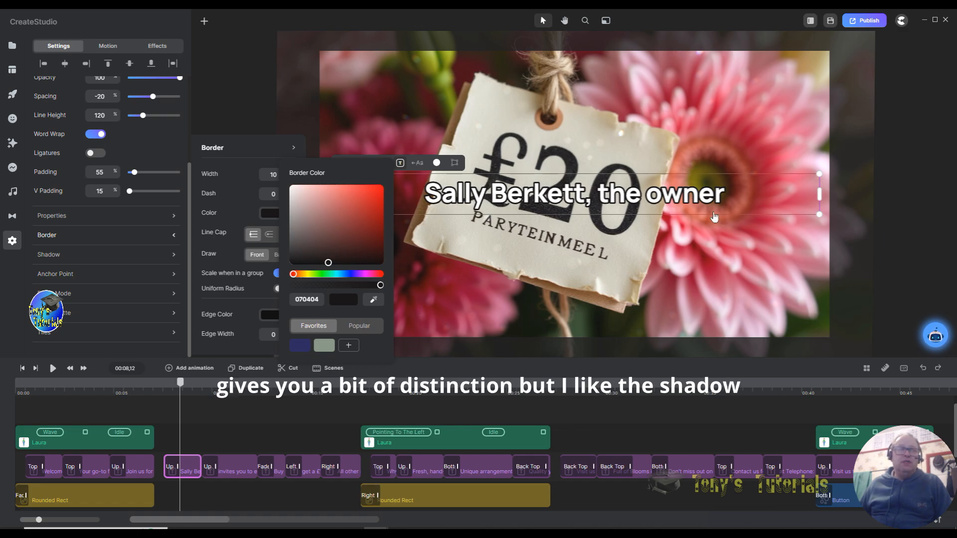
Step: Add a black shadow at roughly full opacity to the owner caption, with a distance of 1 px
left_click(172, 259)
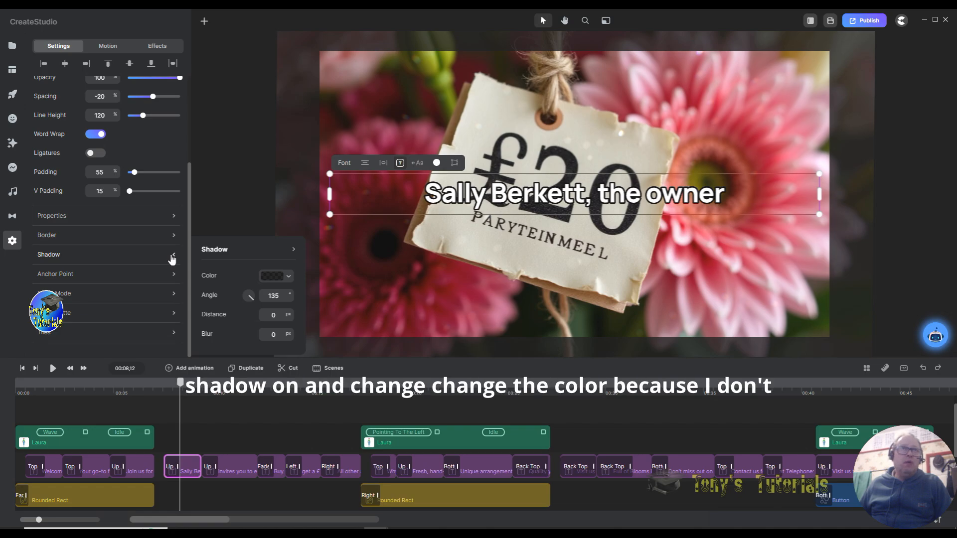
left_click(273, 278)
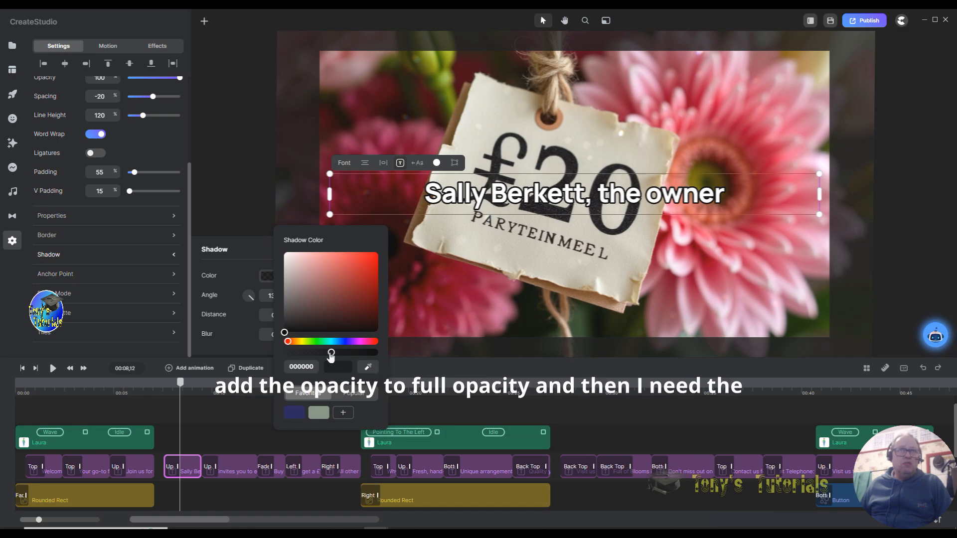
left_click_drag(333, 355, 377, 357)
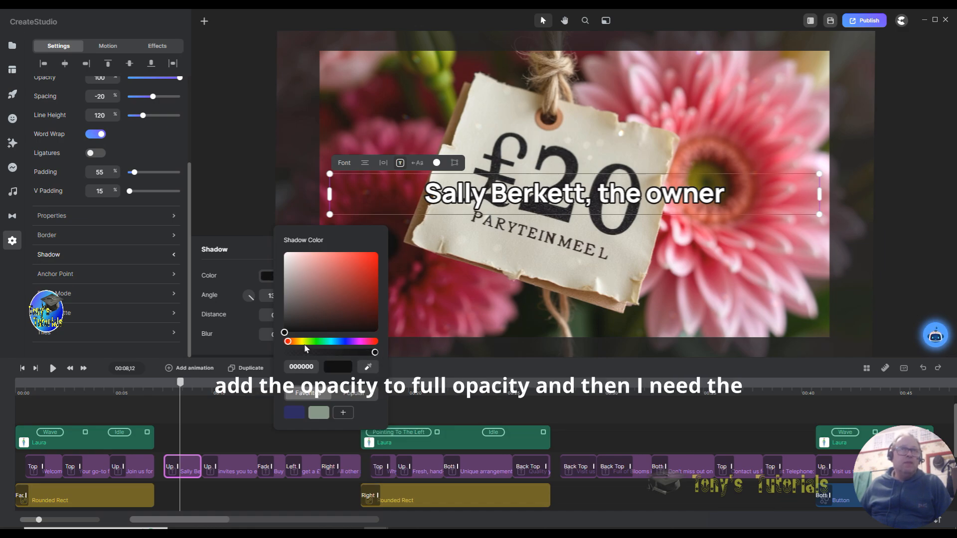
left_click(270, 314)
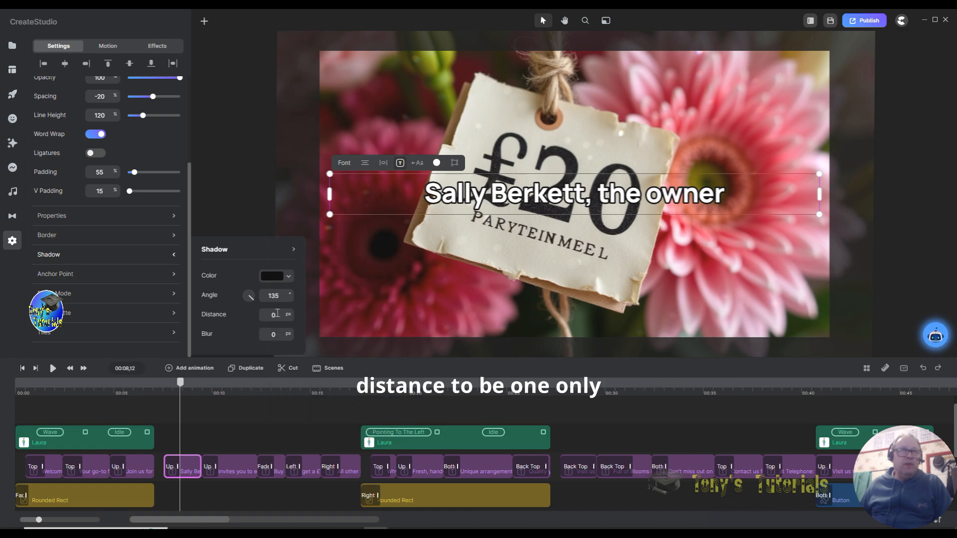
type("1")
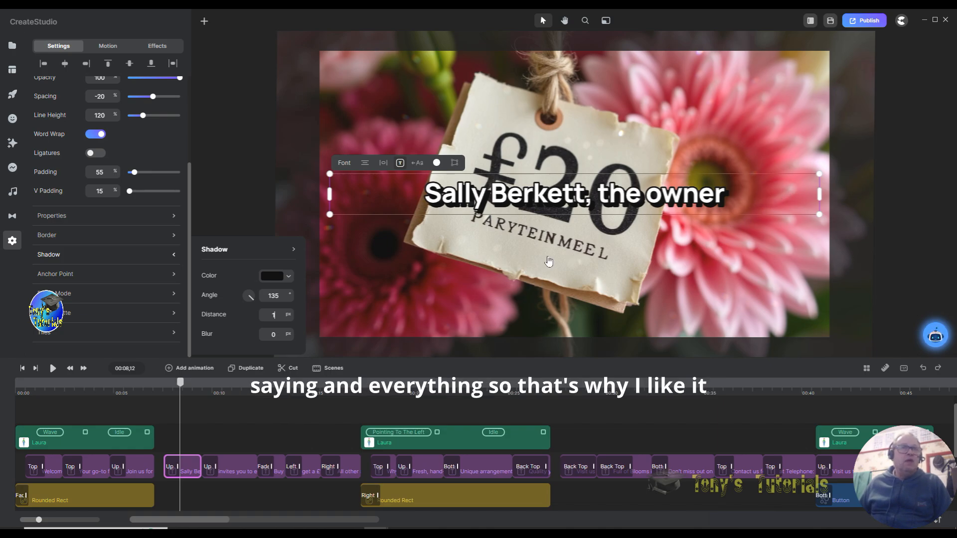
Step: Give the "invites you to enjoy our spring sale" caption a near-black border 10 px wide
left_click_drag(180, 383, 238, 392)
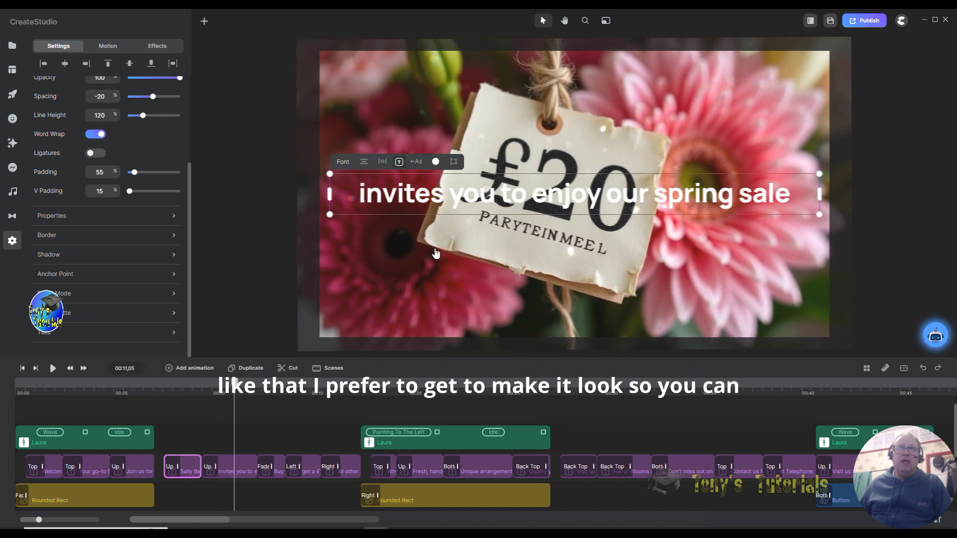
left_click(233, 470)
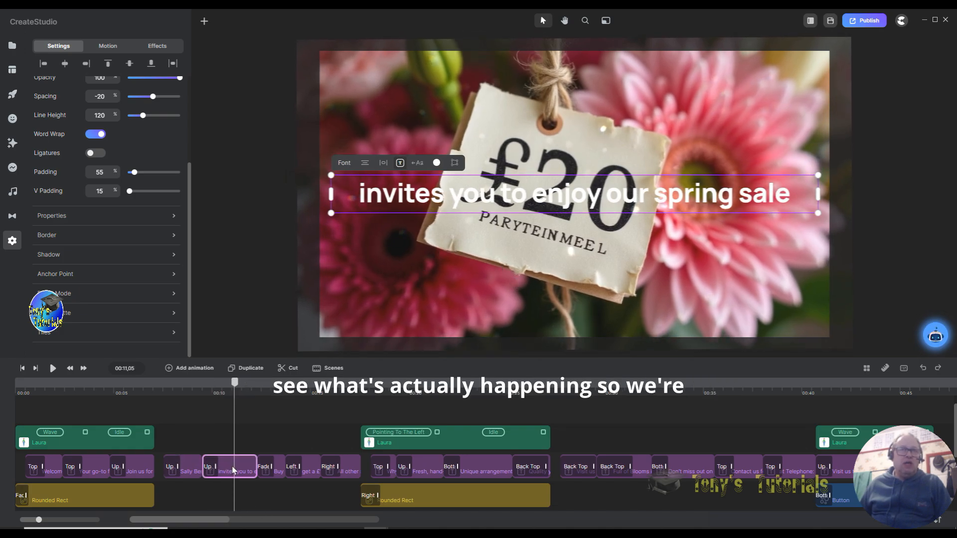
left_click(175, 239)
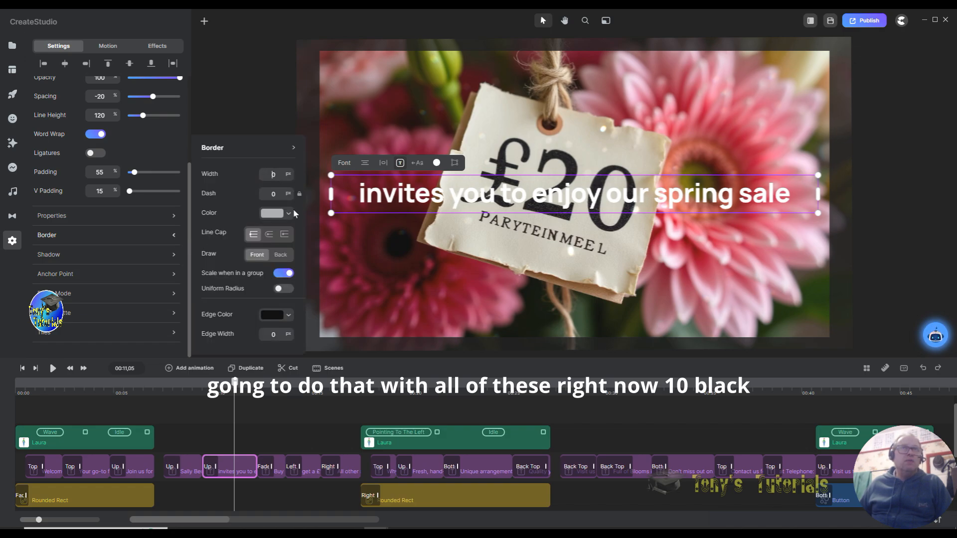
type("1")
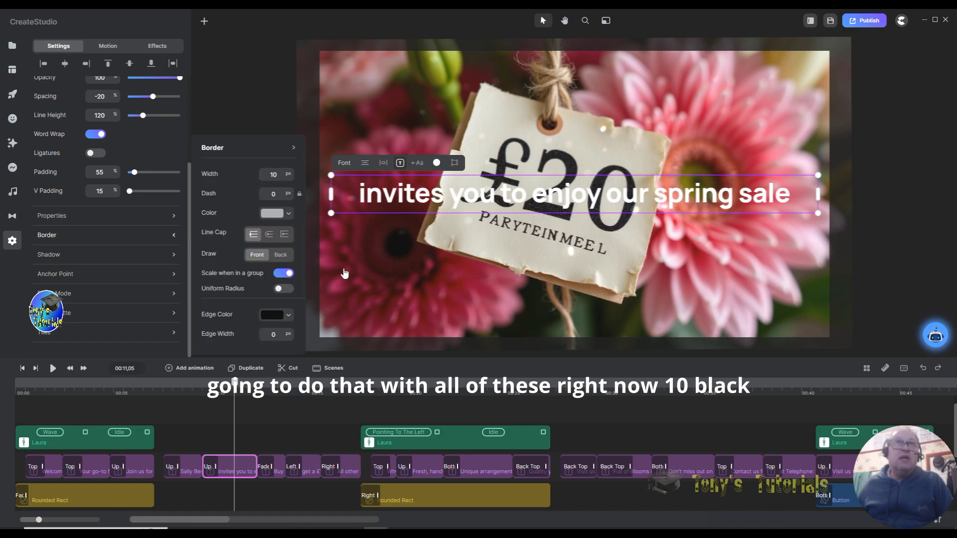
left_click(275, 213)
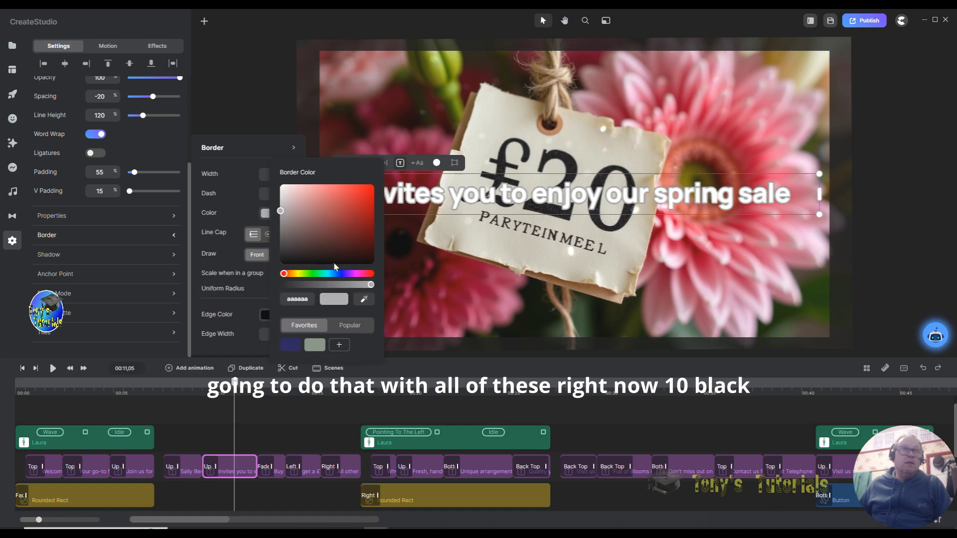
left_click(344, 261)
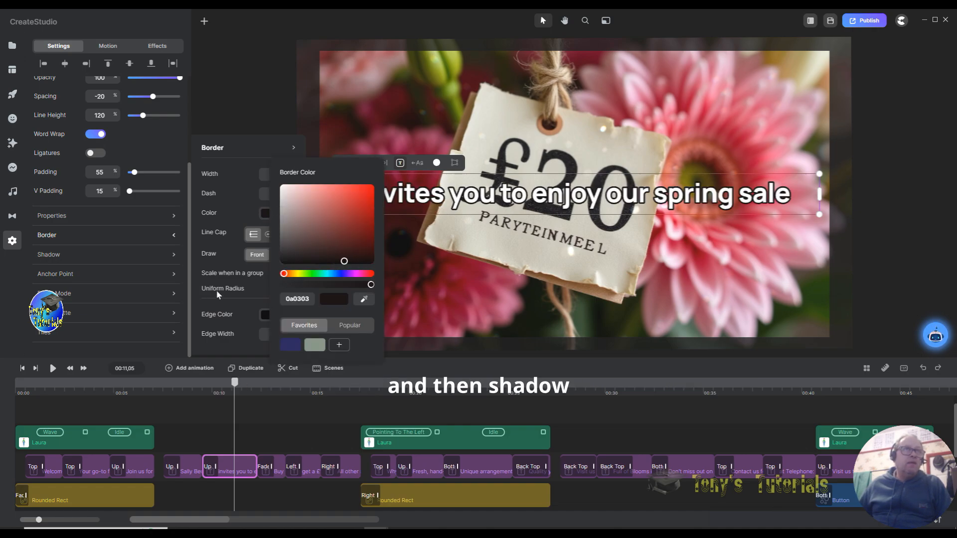
Step: Add a black, fully opaque shadow with a distance of 1 px to the "invites you to enjoy our spring sale" caption
left_click(133, 257)
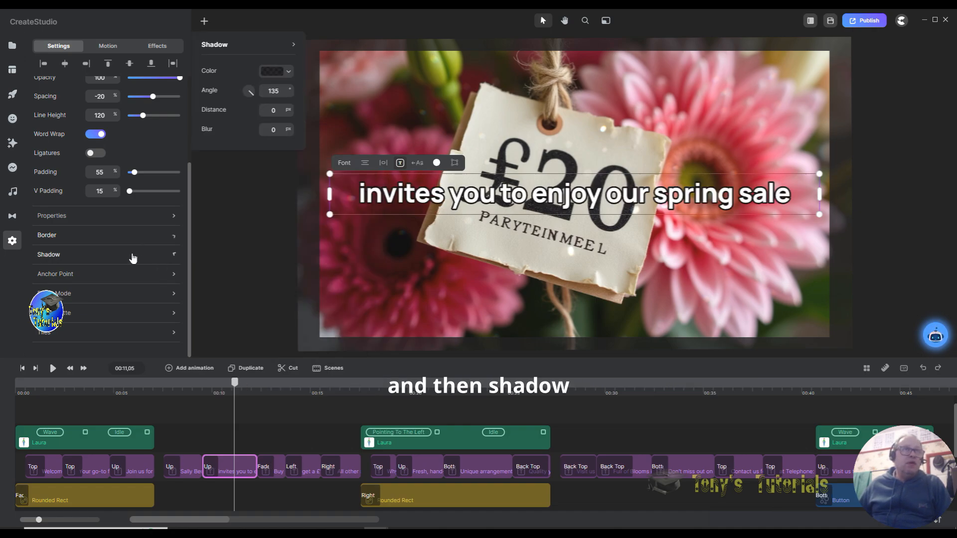
left_click(282, 279)
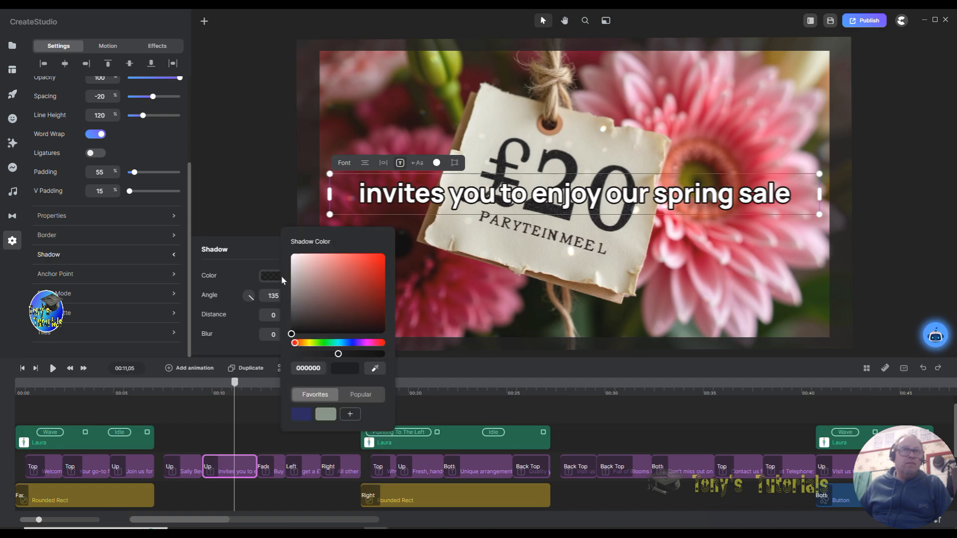
left_click_drag(377, 355, 382, 354)
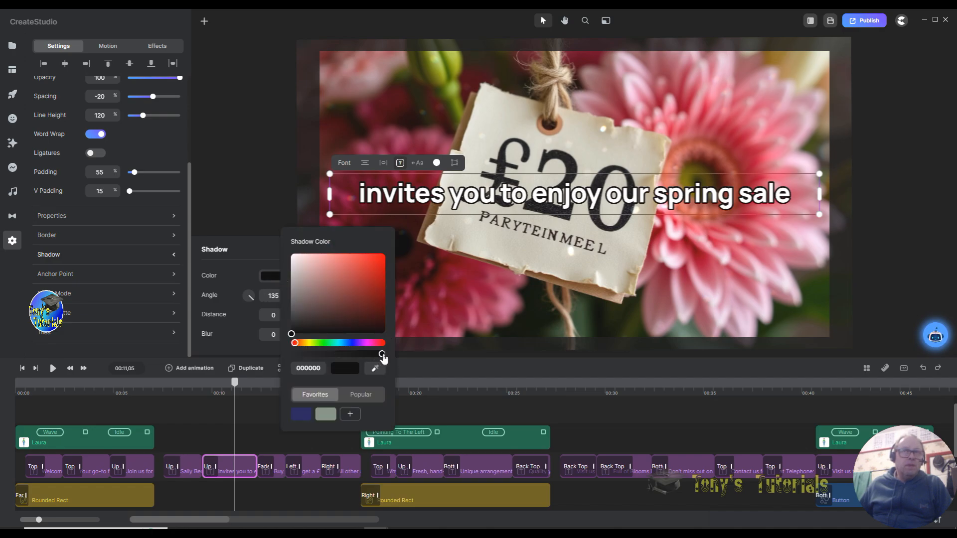
left_click(275, 314)
left_click(273, 314)
key("BackSpace")
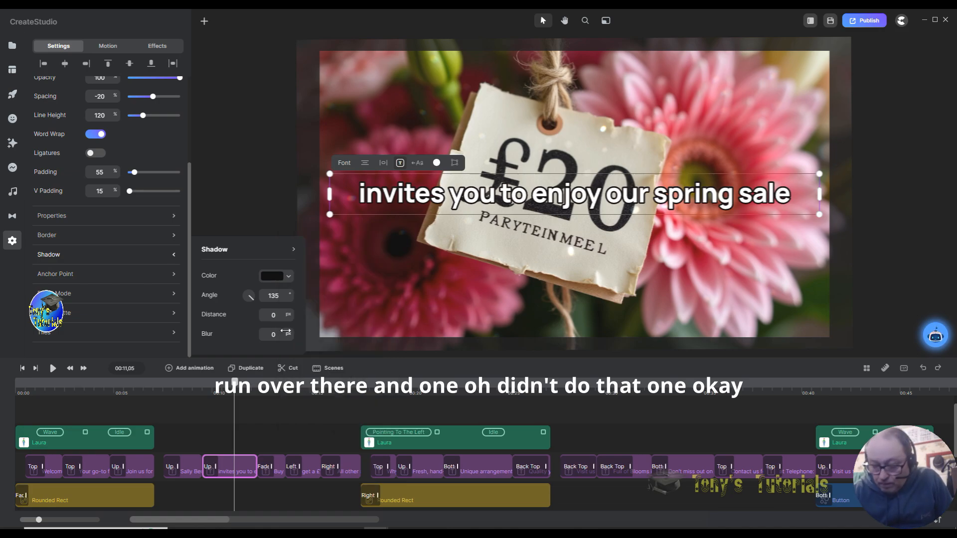
type("1")
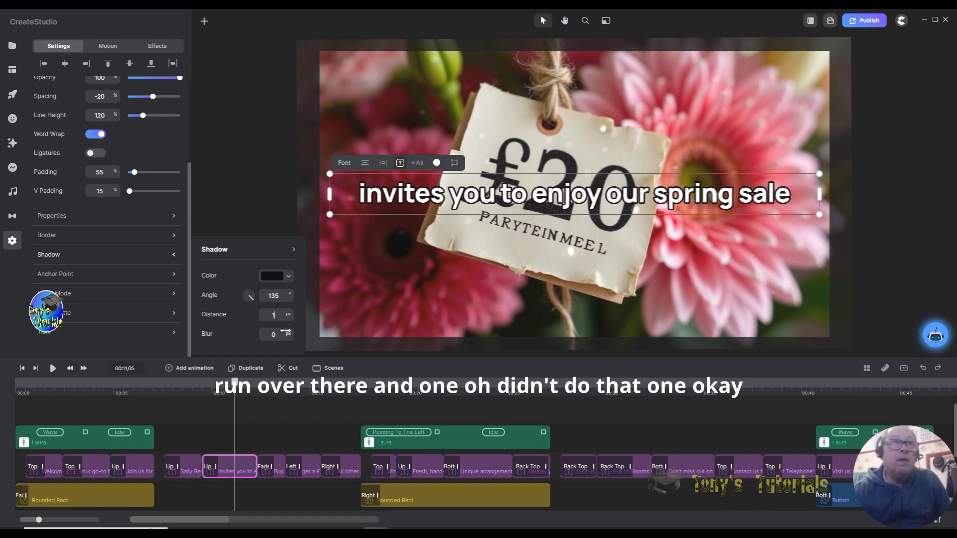
key("Return")
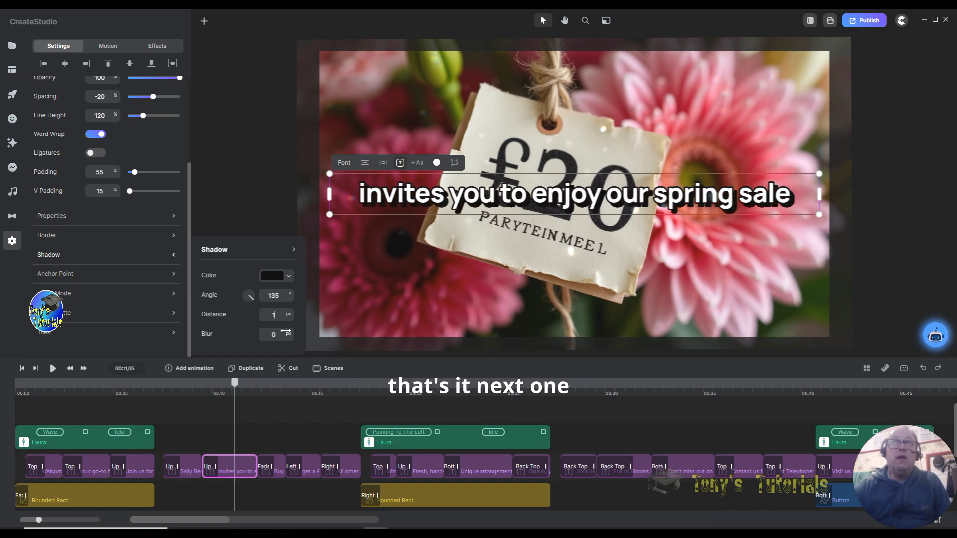
Step: Give the "Buy a £20 bouquet" caption a 10 px border in near-black
left_click(275, 391)
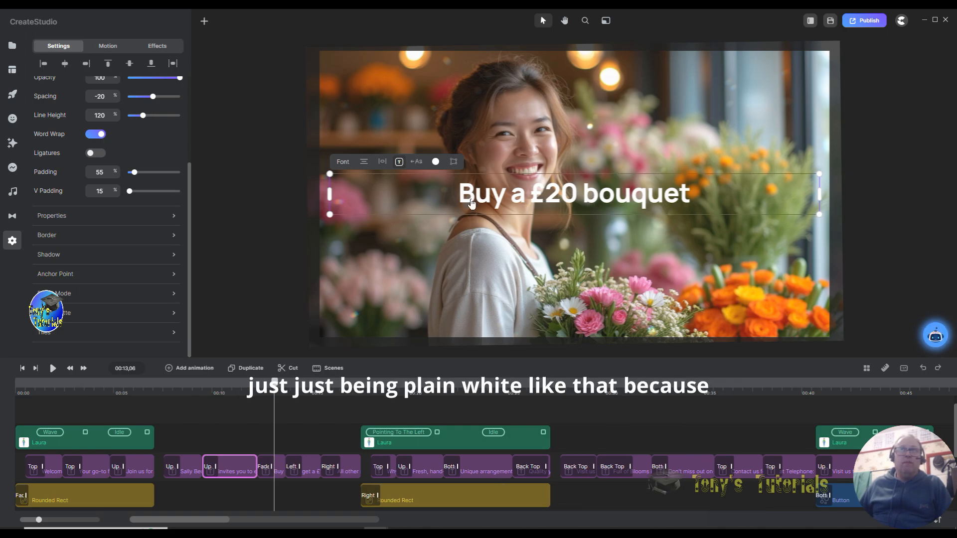
left_click(496, 201)
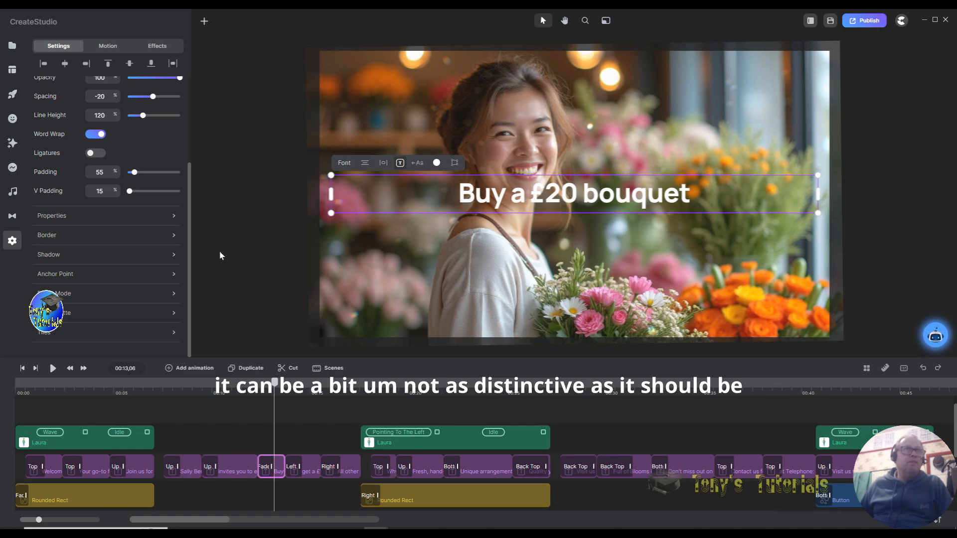
left_click(173, 236)
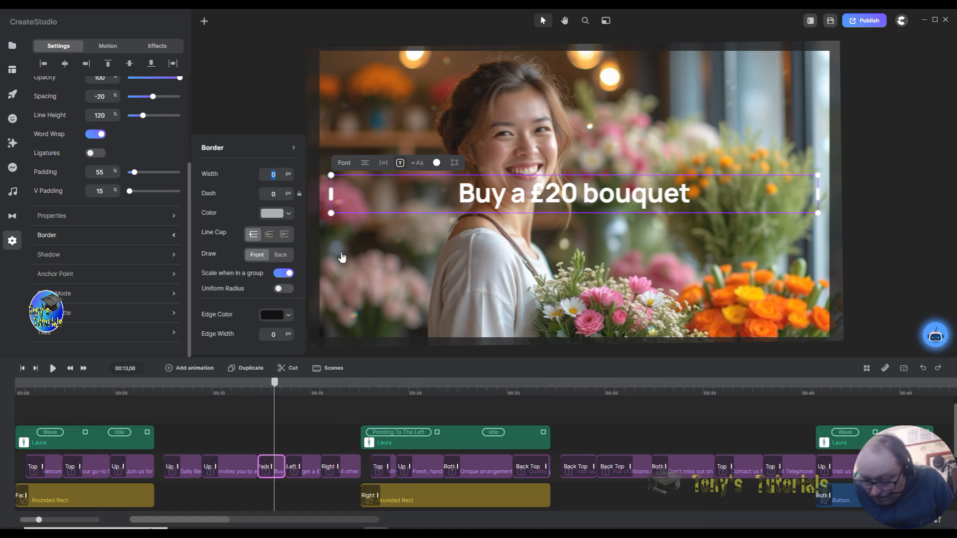
left_click(271, 214)
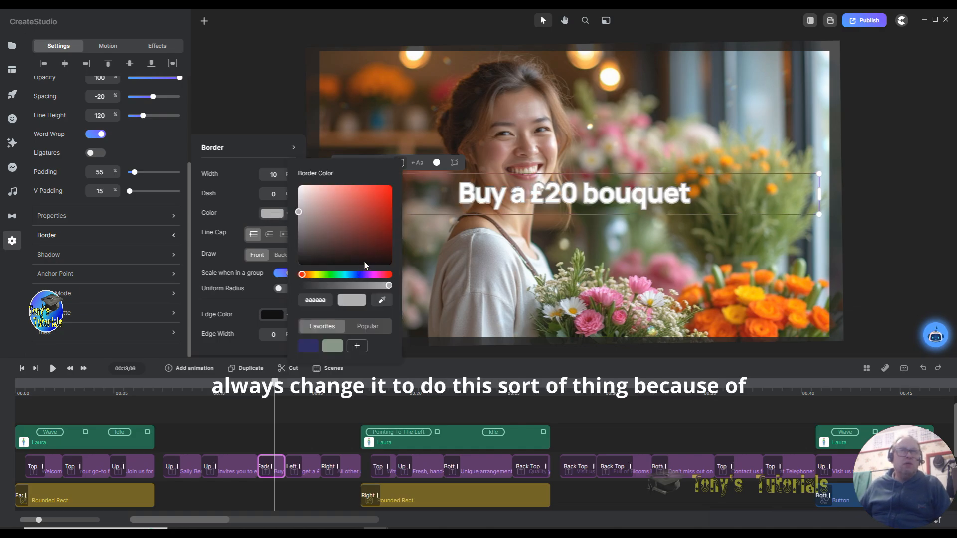
left_click(364, 261)
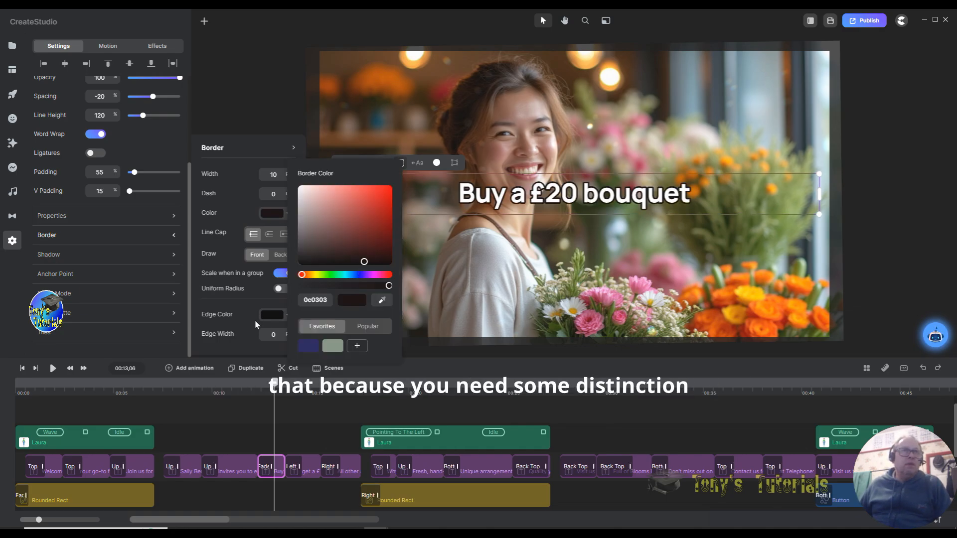
left_click(366, 265)
Step: Add a black shadow at roughly full opacity to the "Buy a £20 bouquet" caption, with a distance of 1 px
left_click(145, 256)
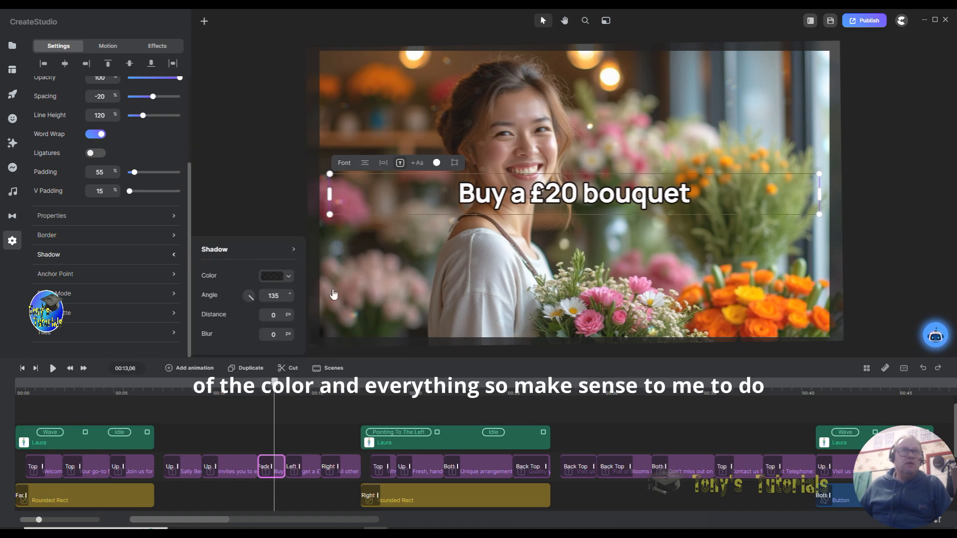
left_click(273, 277)
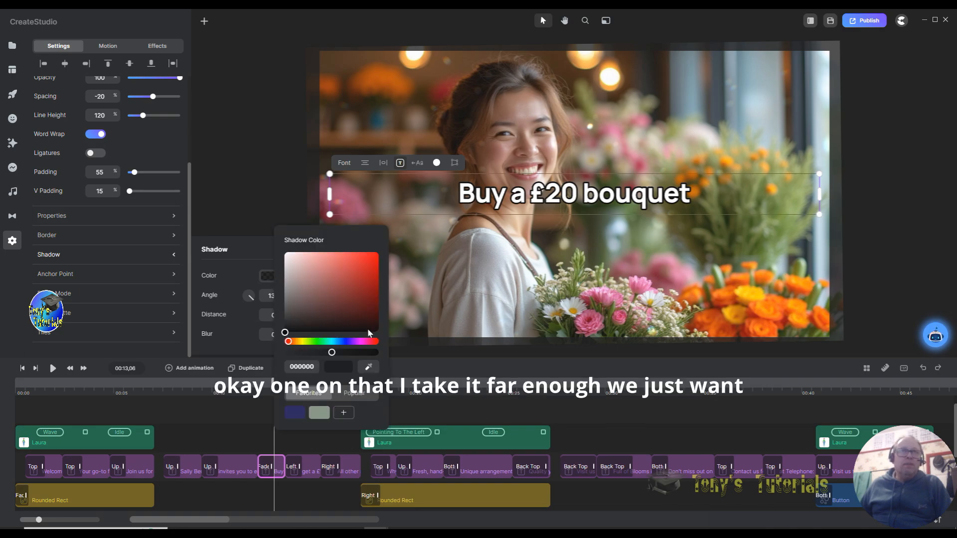
left_click_drag(332, 353, 375, 353)
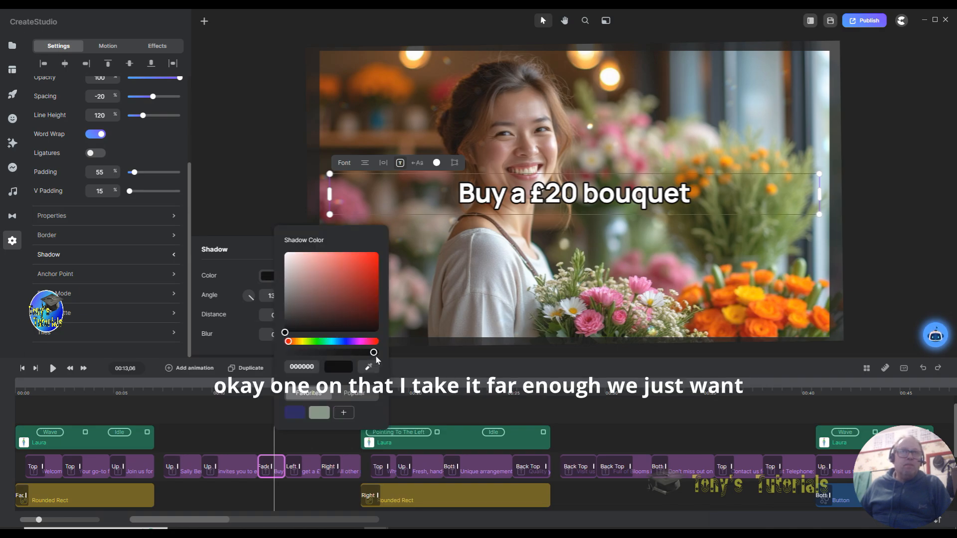
left_click(273, 316)
type("1")
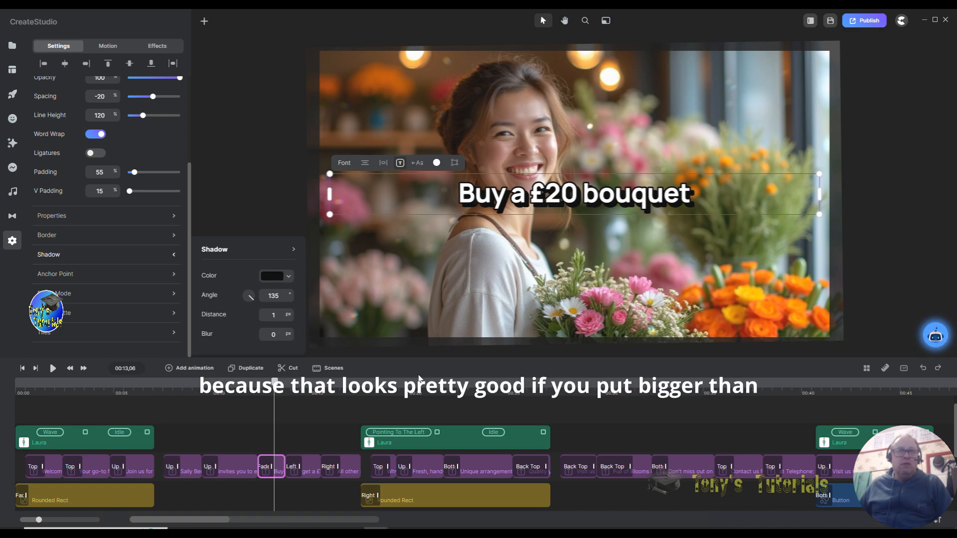
Step: Give the "get a £10 bouquet free!" caption a 10 px border in near-black (070101)
left_click(299, 389)
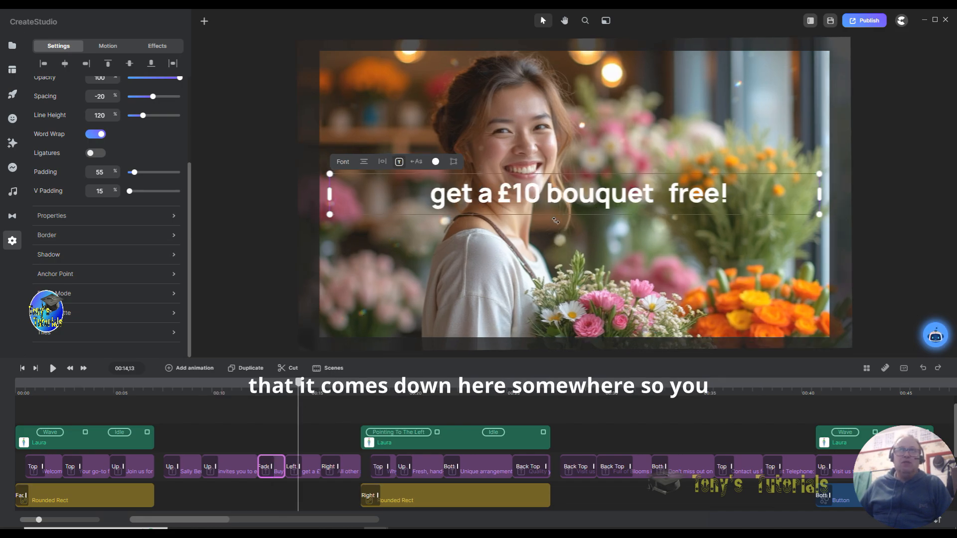
left_click(299, 470)
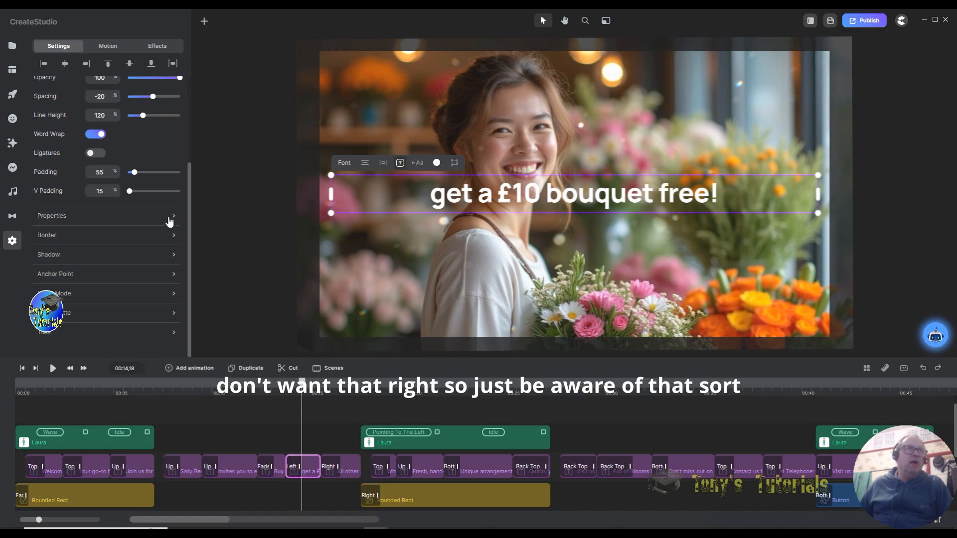
left_click(174, 240)
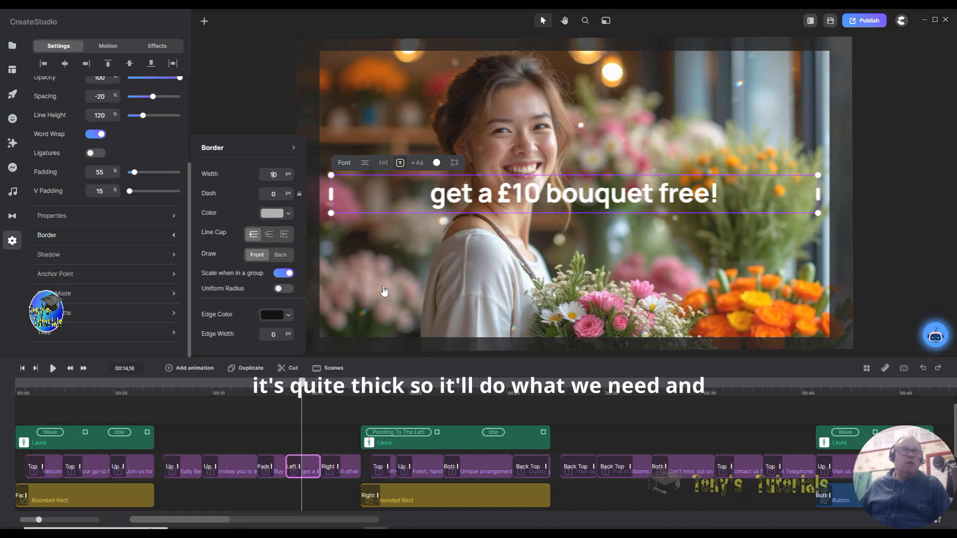
left_click(265, 214)
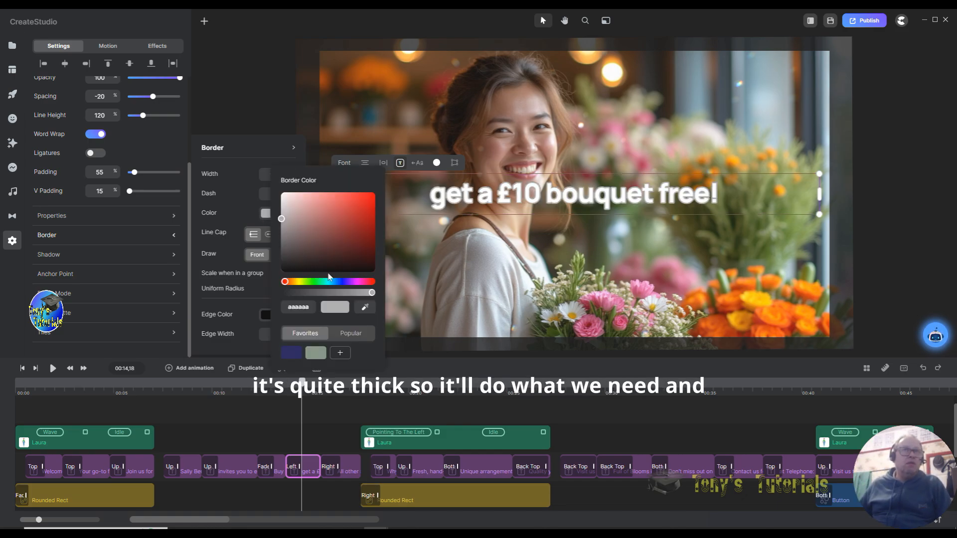
left_click(356, 271)
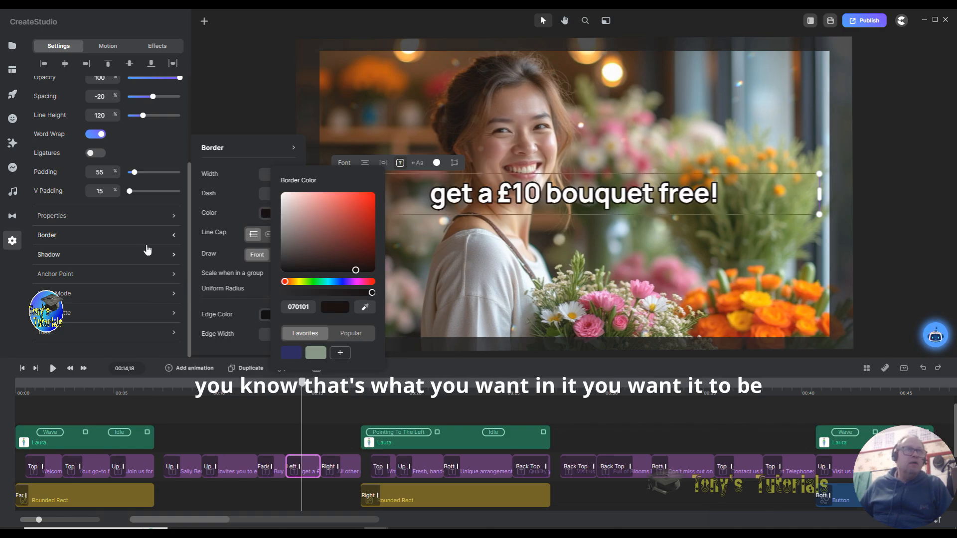
Step: Add a black, fully opaque shadow with a distance of 1 px to the "get a £10 bouquet free!" caption
left_click(170, 257)
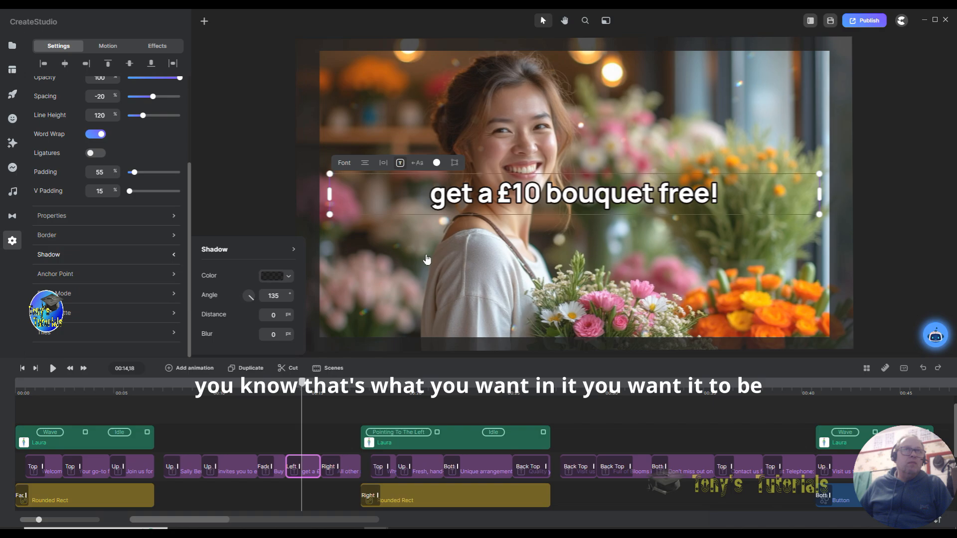
left_click(273, 279)
mouse_move(372, 352)
left_mouse_down()
mouse_move(335, 353)
mouse_move(382, 358)
left_mouse_up()
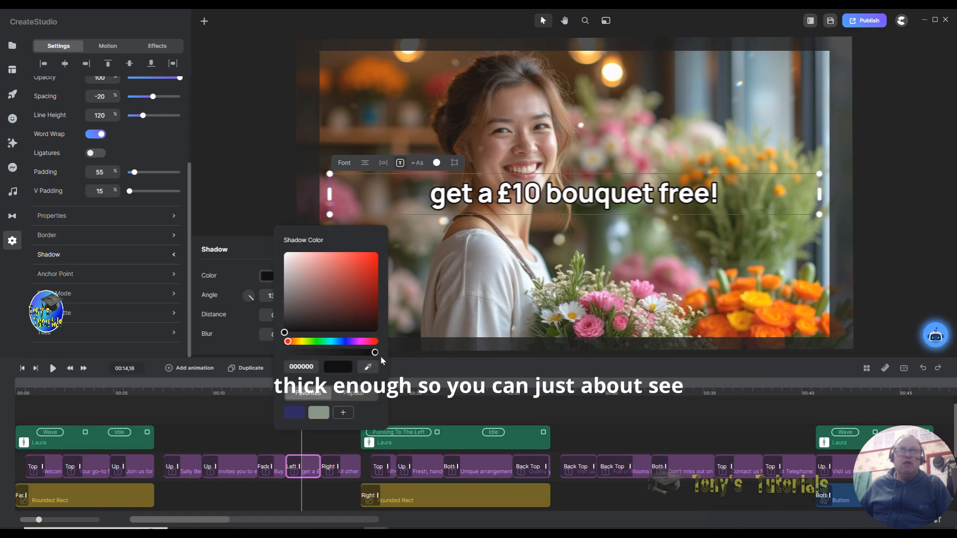
left_click(270, 314)
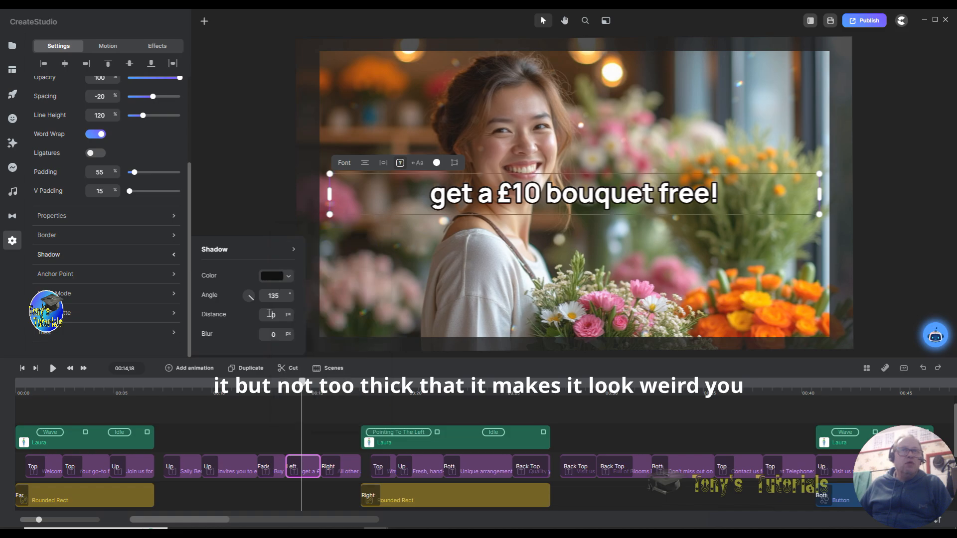
type("1")
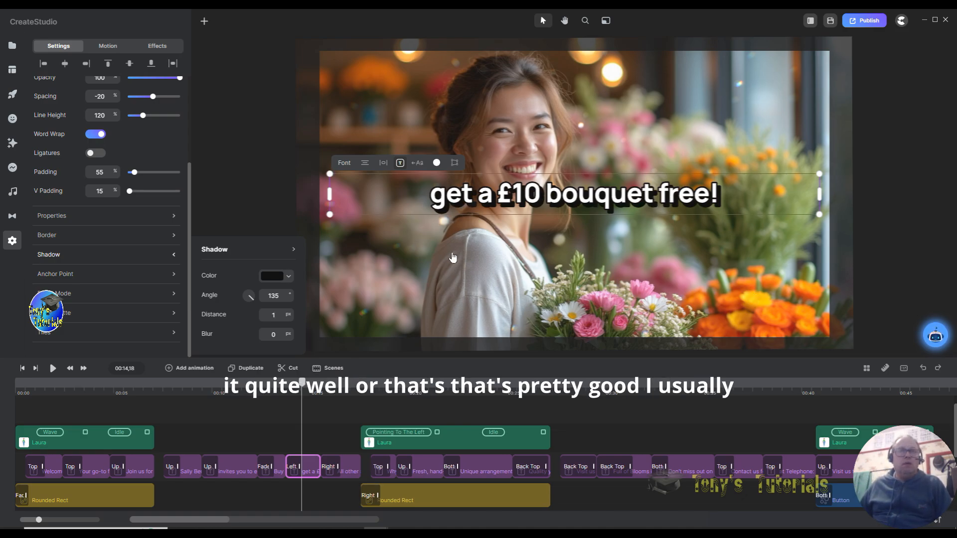
Step: Give the "All other stock at 10% off" caption a 10 px border in near-black (070404)
left_click(334, 393)
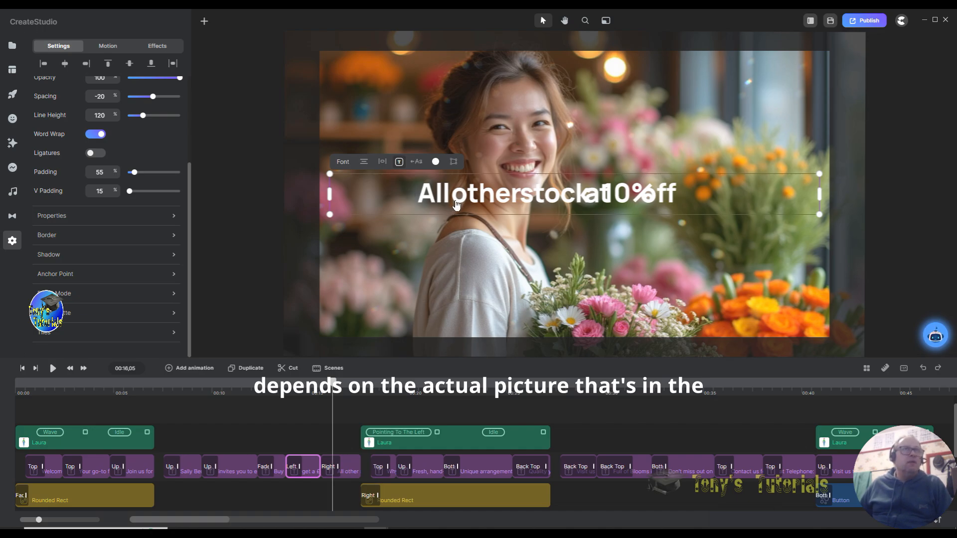
left_click(182, 239)
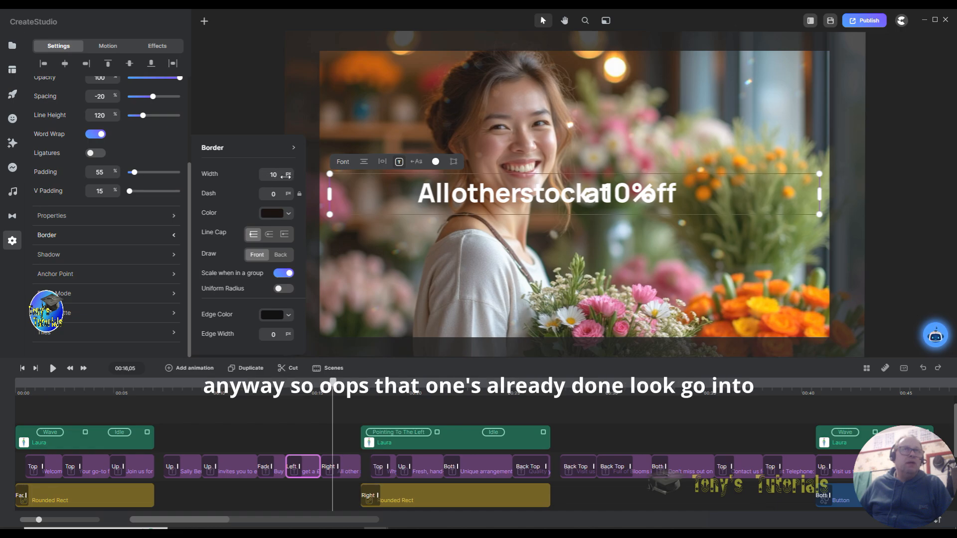
left_click(164, 237)
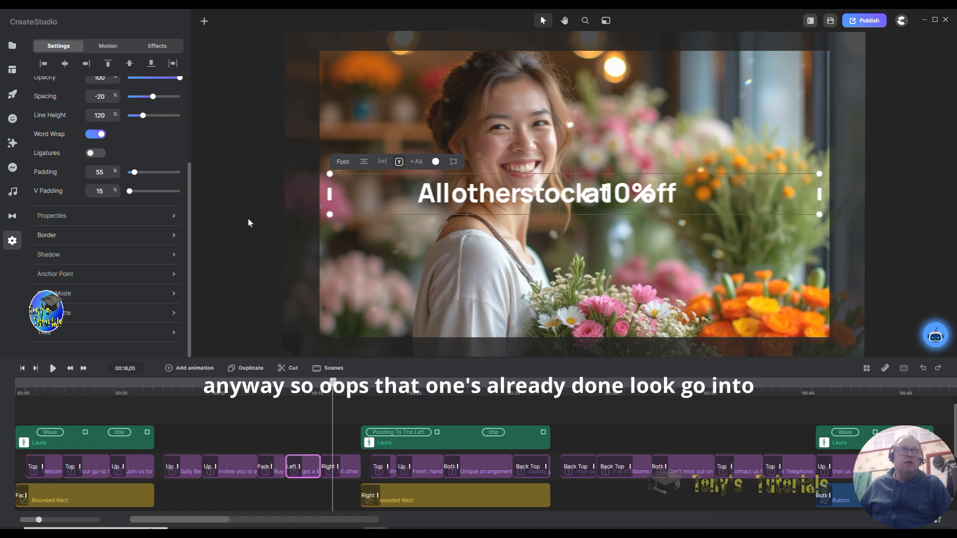
left_click(174, 237)
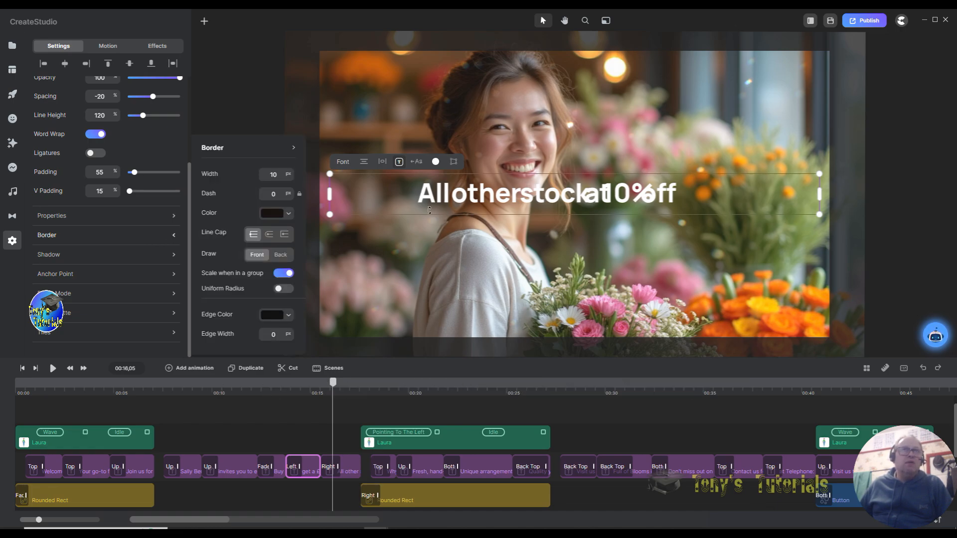
double_click(500, 200)
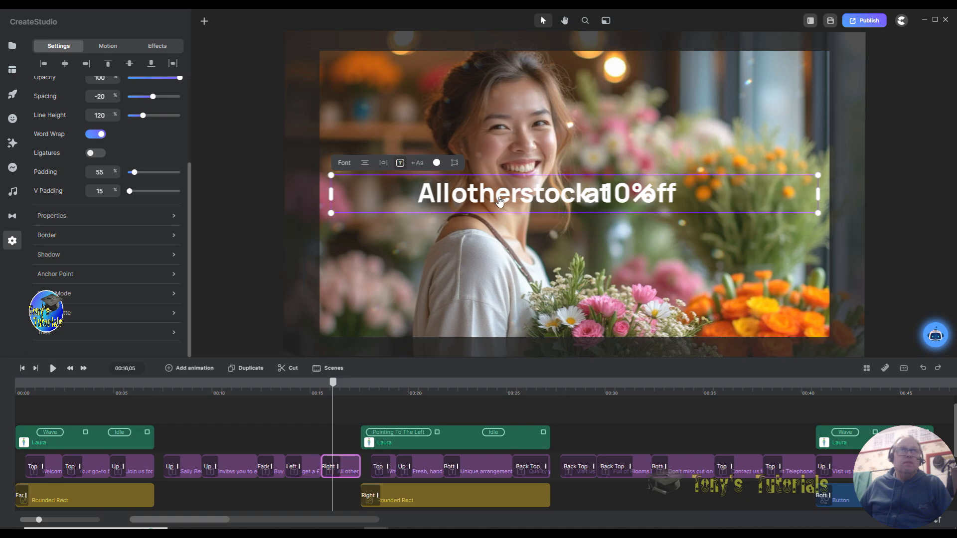
left_click(173, 242)
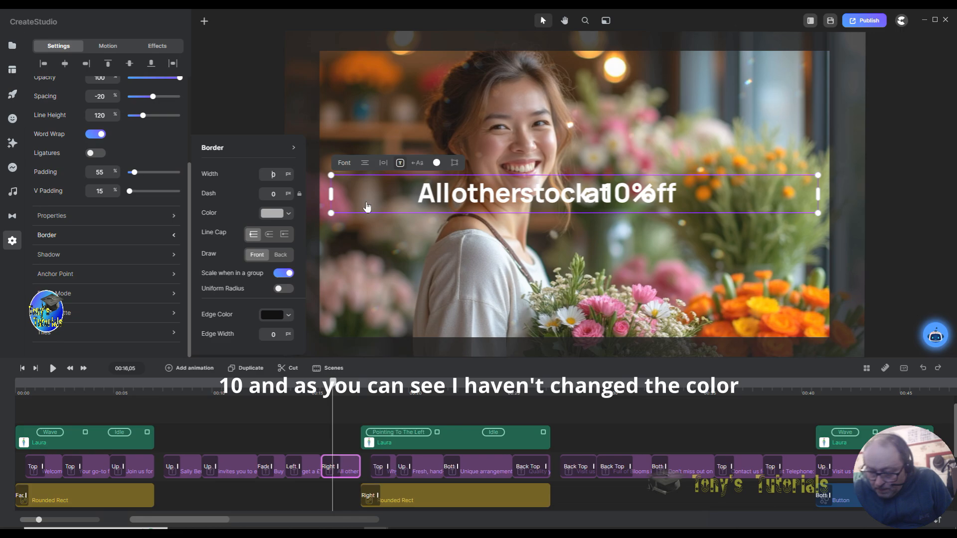
key("Return")
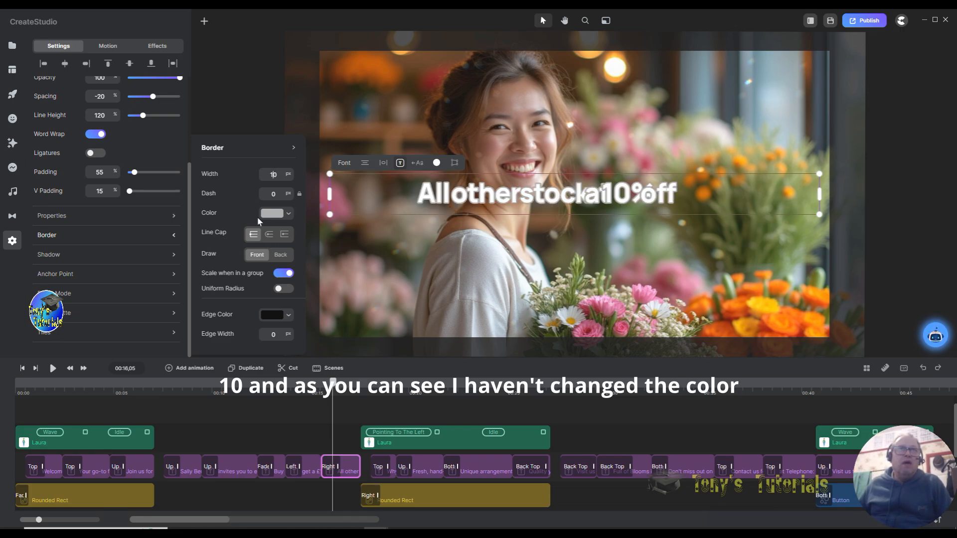
left_click(272, 213)
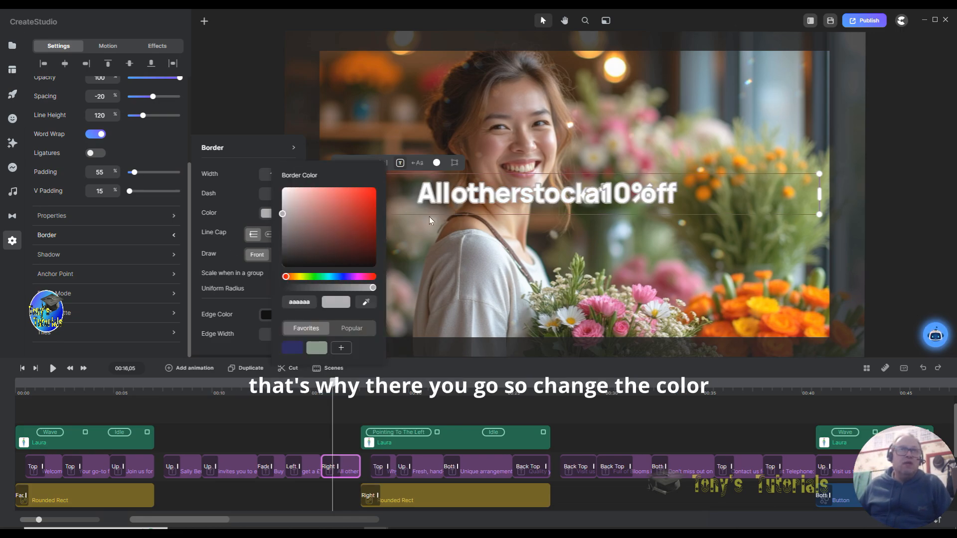
left_click(317, 266)
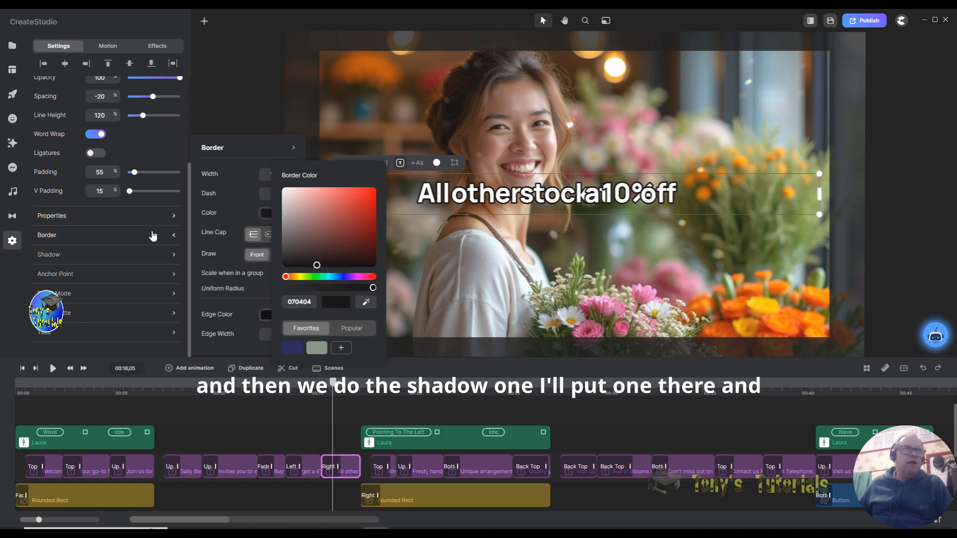
Step: Add a black shadow with a distance of 1 px and full opacity to the "All other stock at 10% off" caption
left_click(174, 258)
left_click(174, 258)
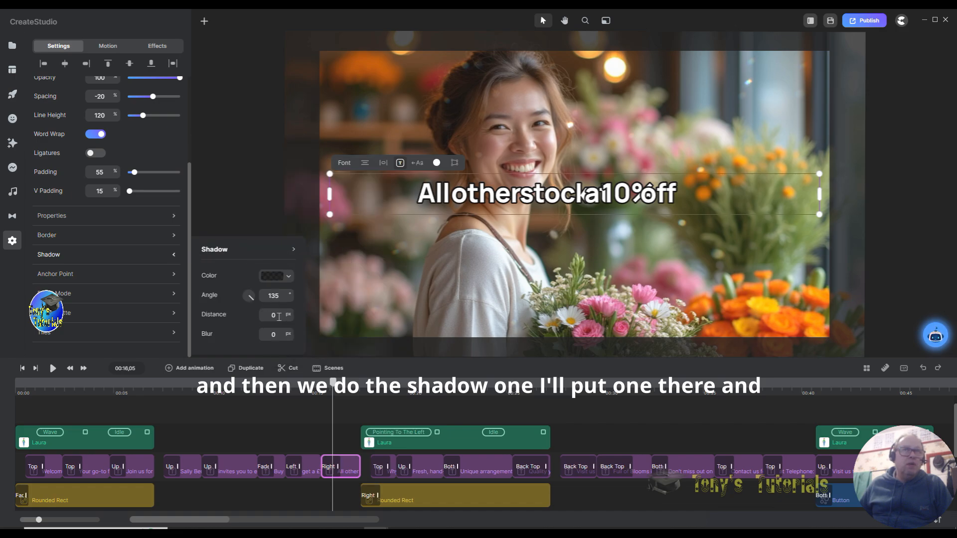
type("1")
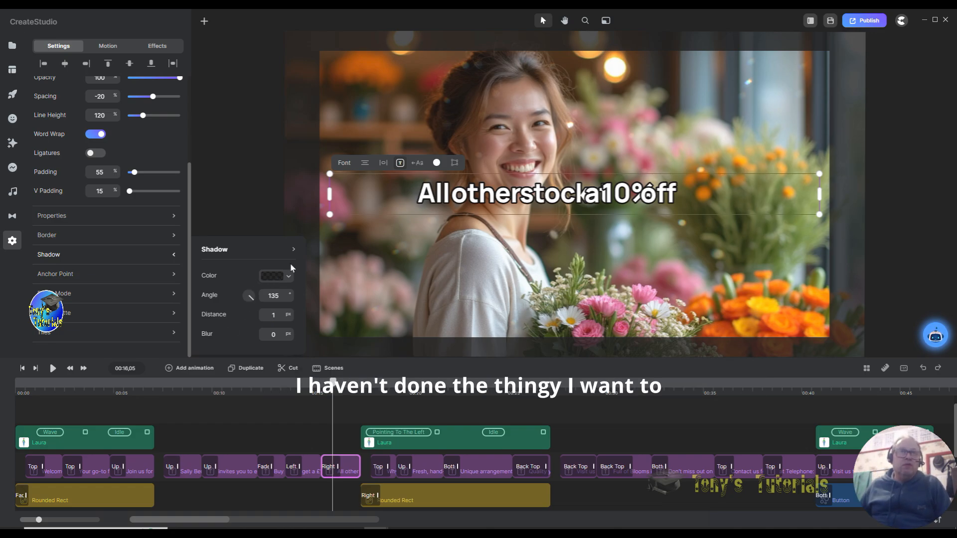
left_click(274, 279)
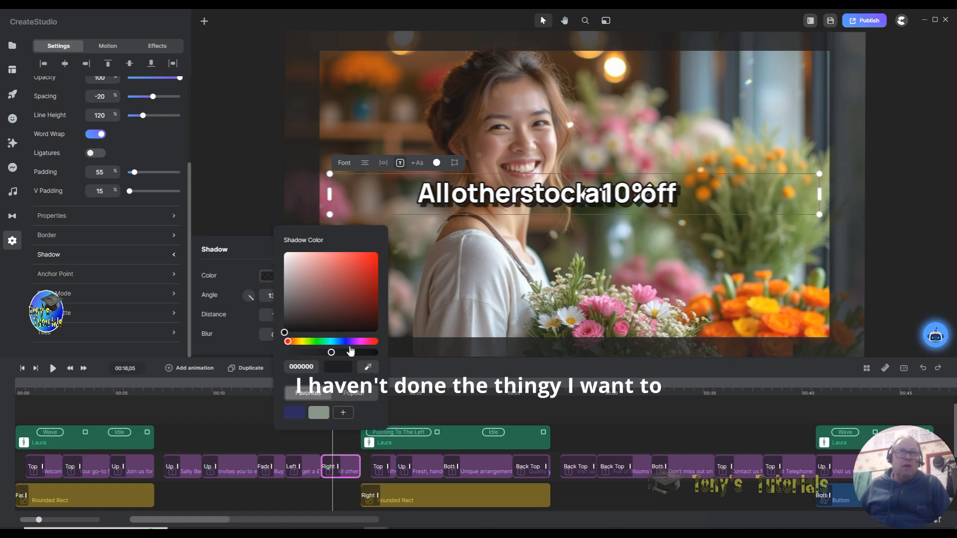
left_click_drag(331, 353, 375, 353)
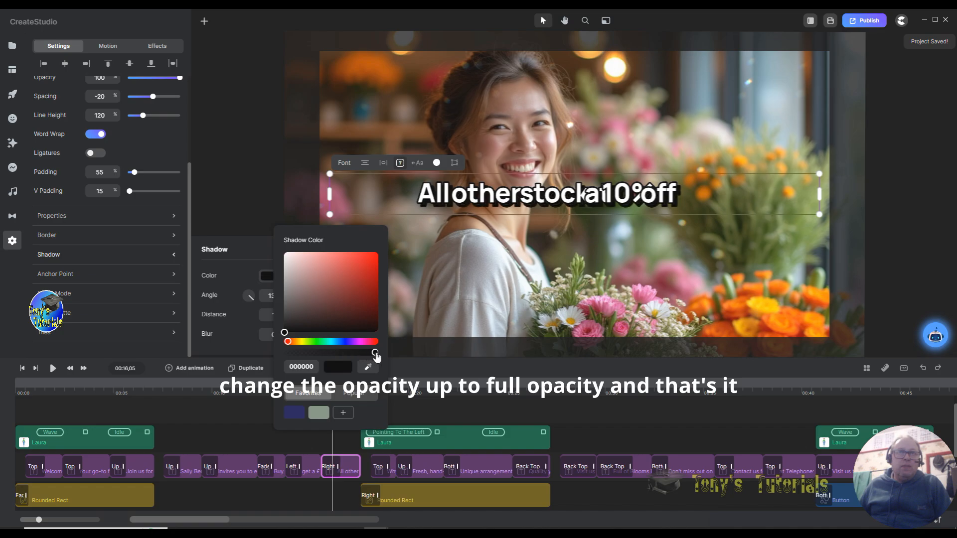
left_click(476, 308)
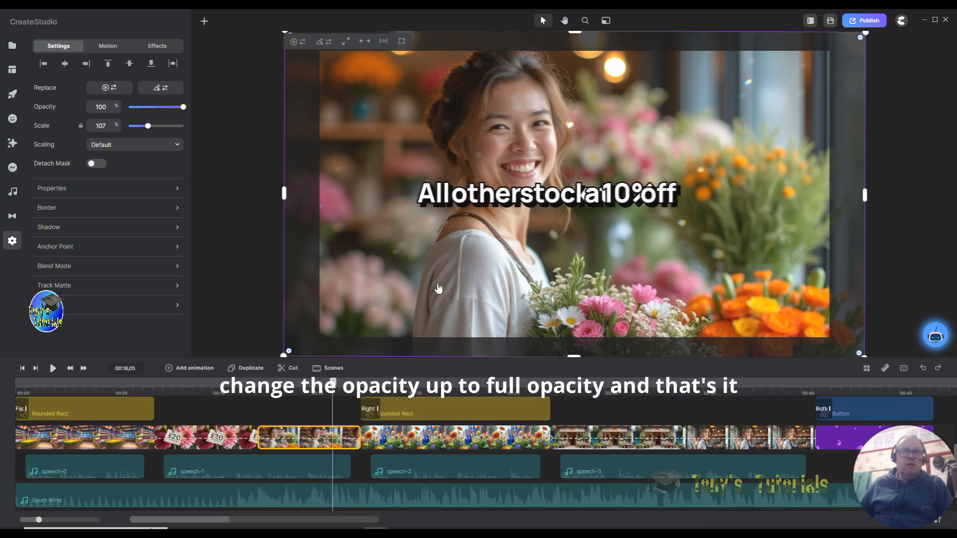
Step: Give the "Visit us today at" caption in the shopfront scene a 10 px border in near-black (070606)
left_click_drag(334, 384, 568, 388)
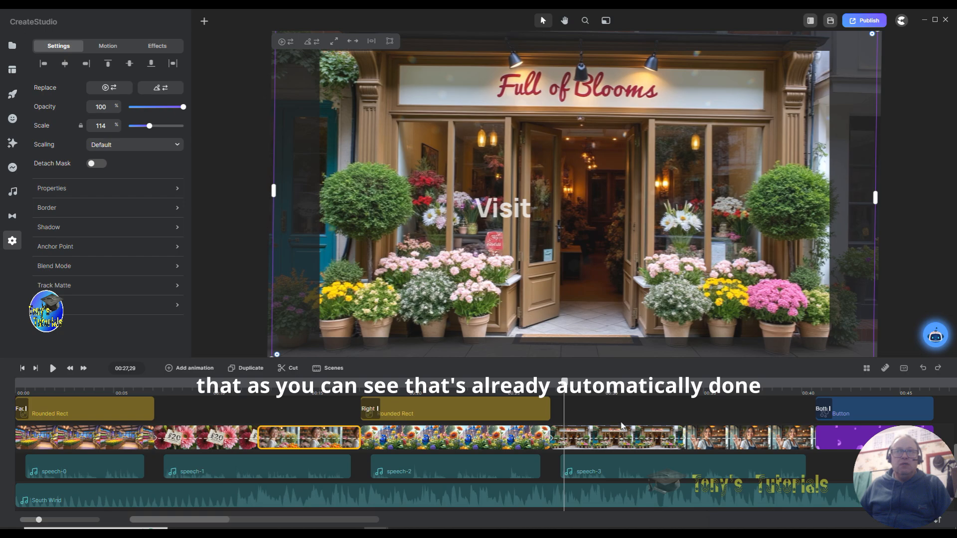
scroll(641, 403, "up", 4)
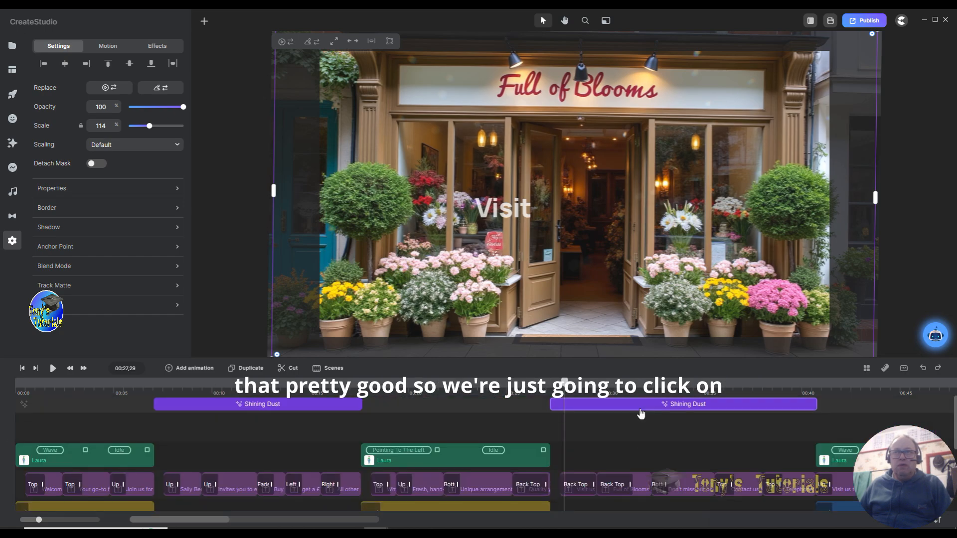
left_click(580, 493)
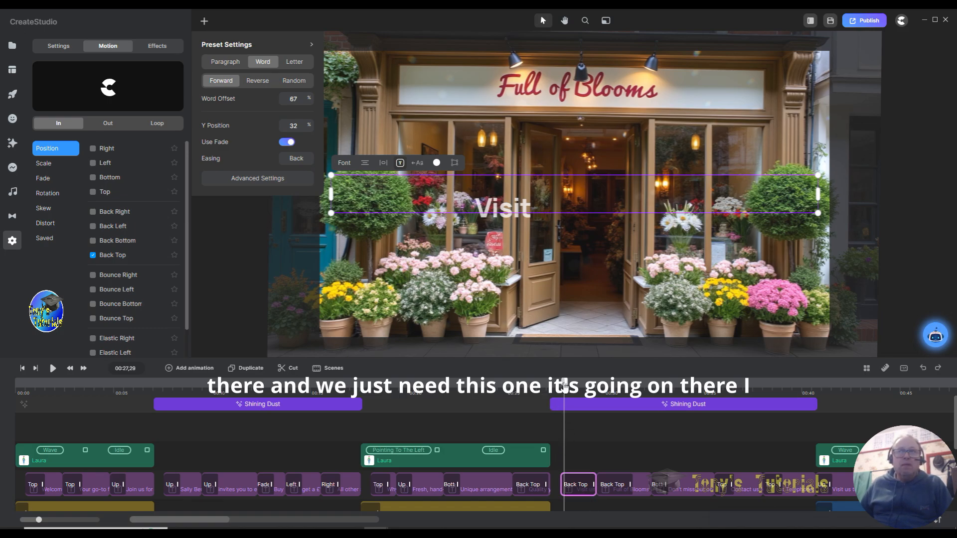
key("space")
left_click(55, 46)
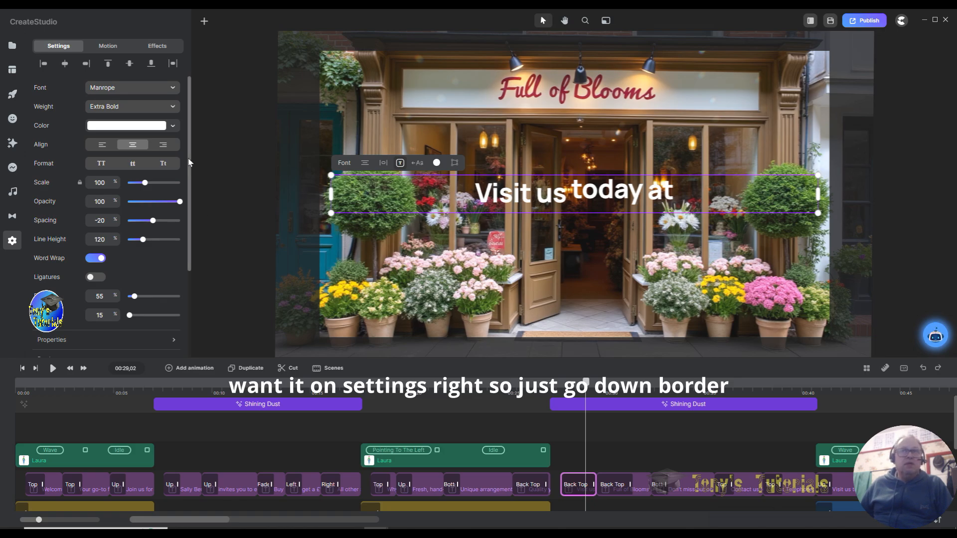
left_click_drag(189, 162, 181, 236)
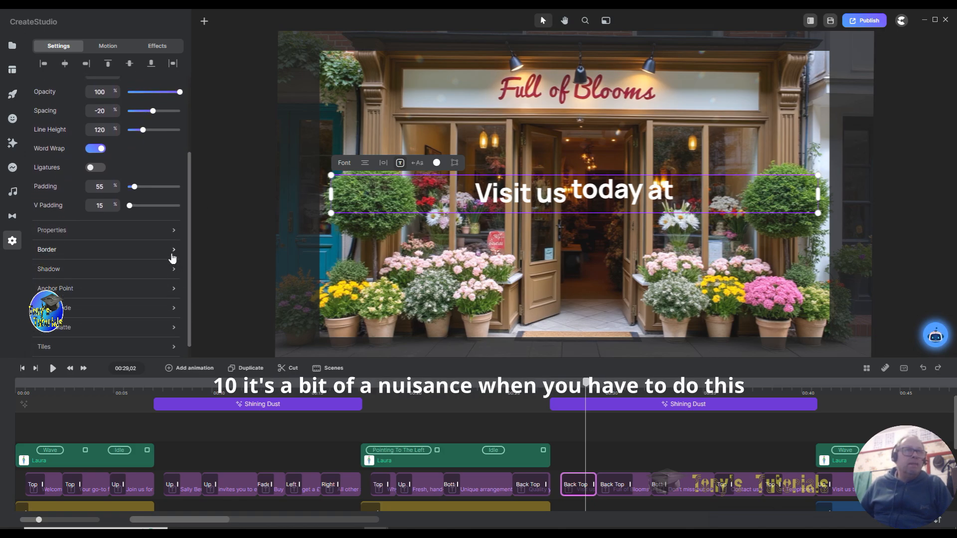
left_click(174, 252)
left_click(267, 172)
type("10")
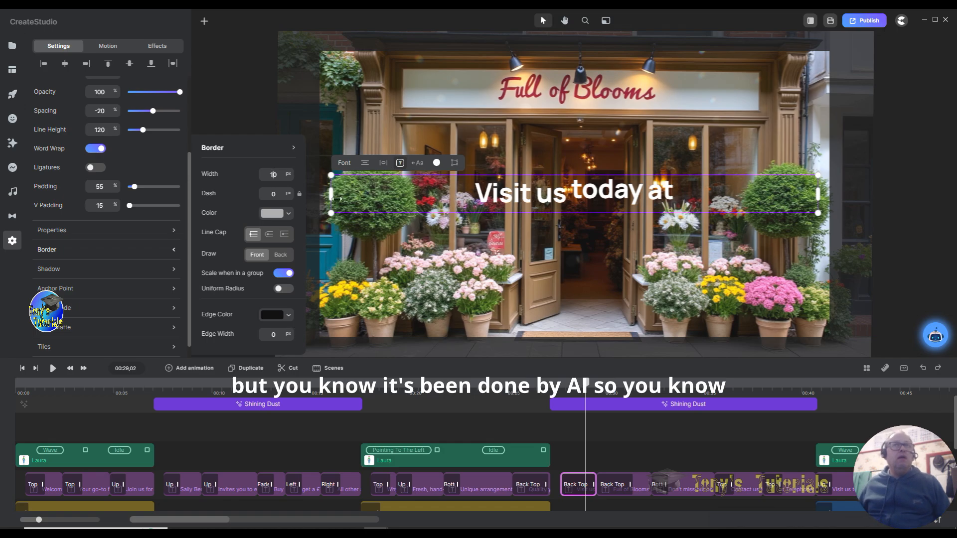
left_click(272, 214)
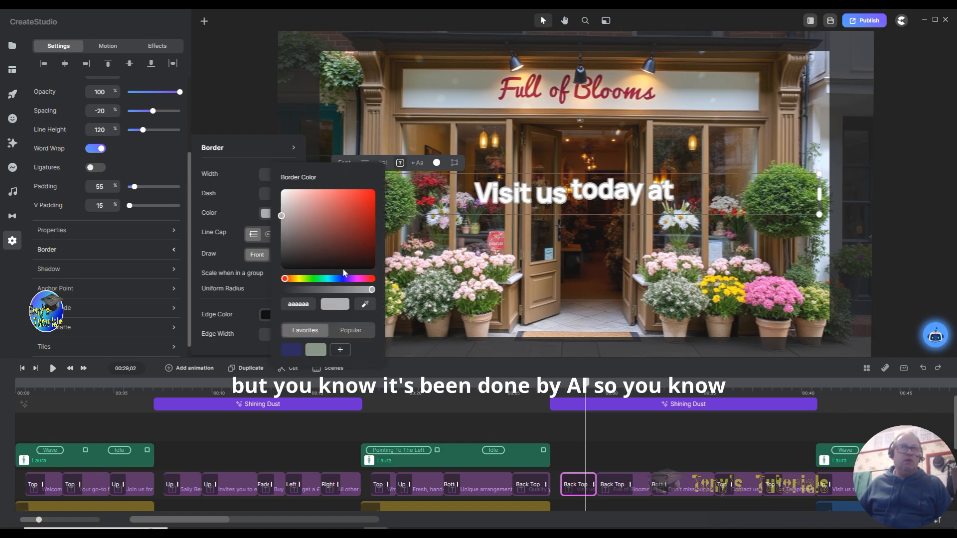
left_click(301, 267)
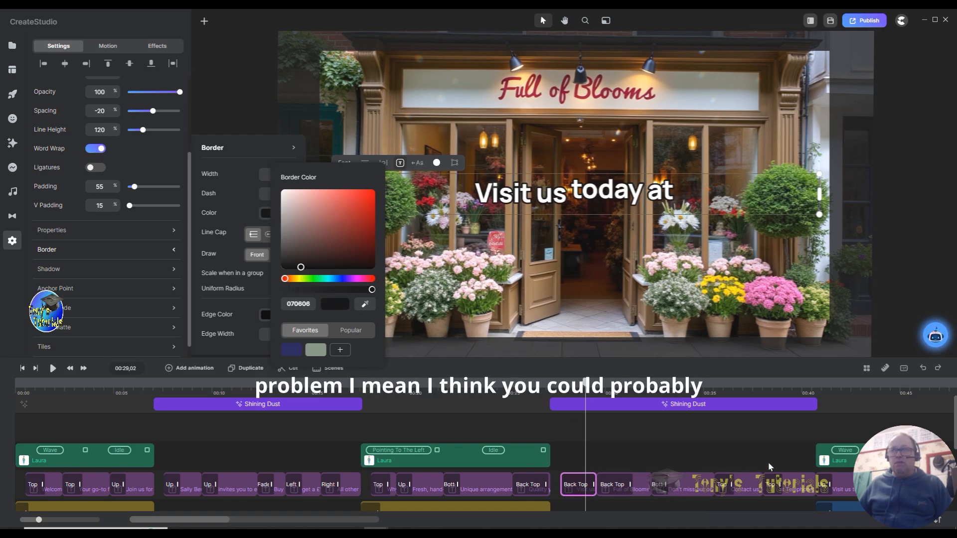
Step: Select the four captions following "Visit us today at" together to examine which settings can be changed jointly, and return to the single caption
left_click_drag(779, 458, 600, 512)
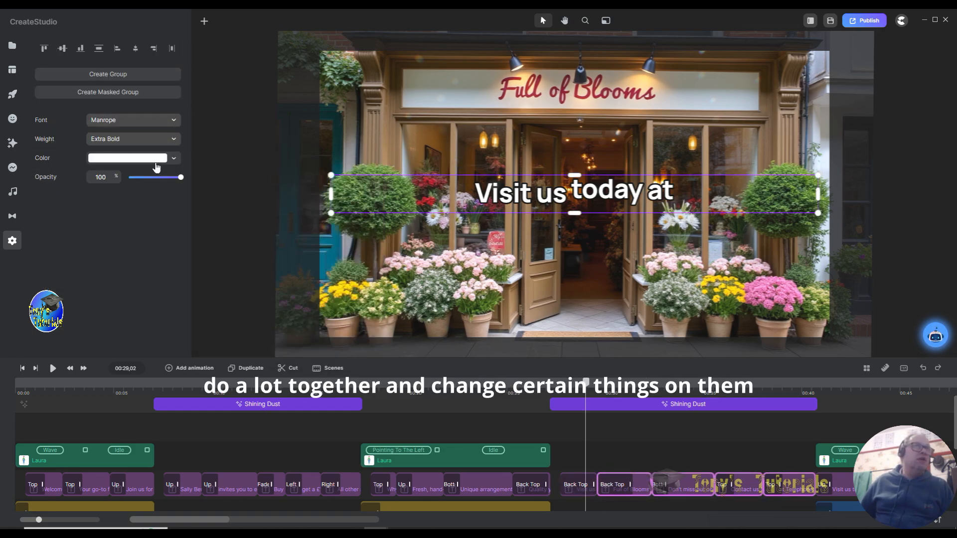
left_click(578, 484)
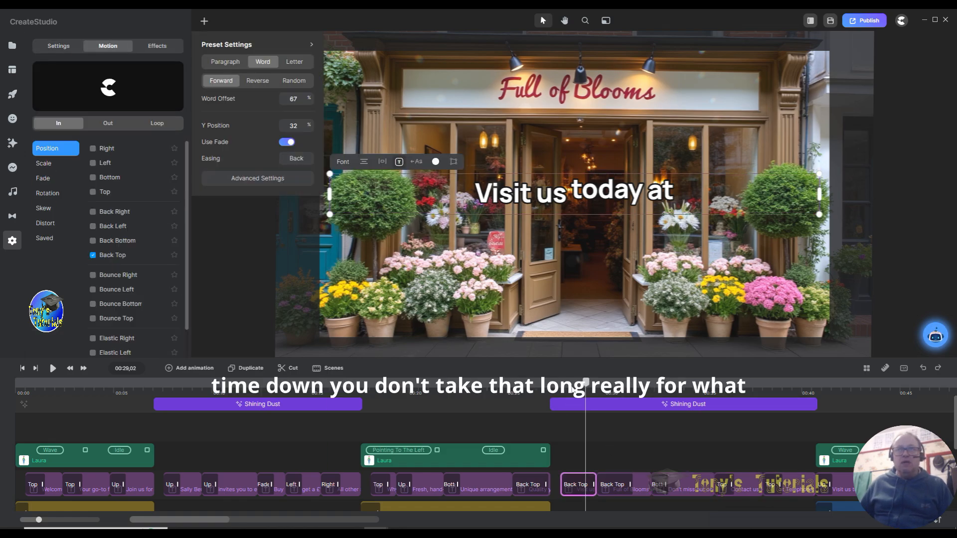
Step: Add a black shadow with a distance of 1 px and full opacity to the "Visit us today at" caption
left_click(574, 384)
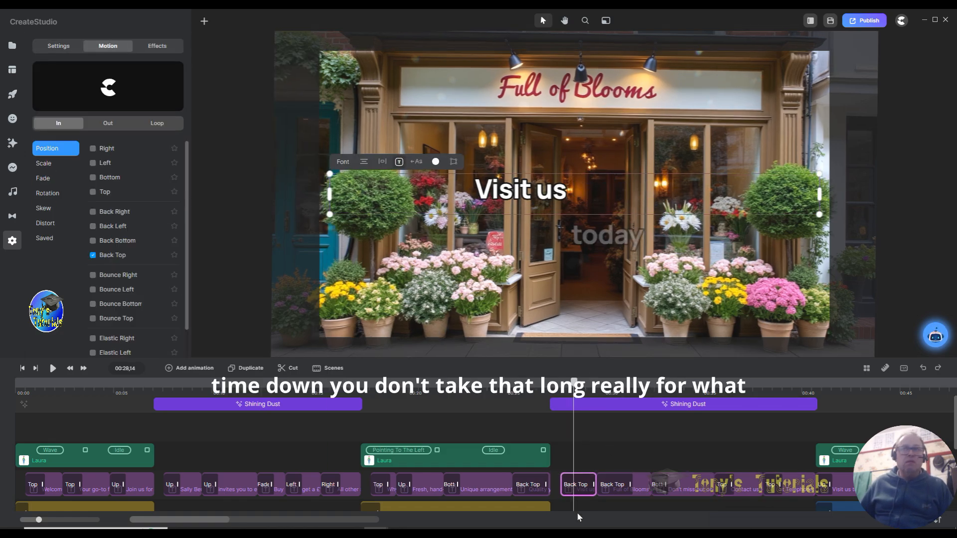
left_click(582, 494)
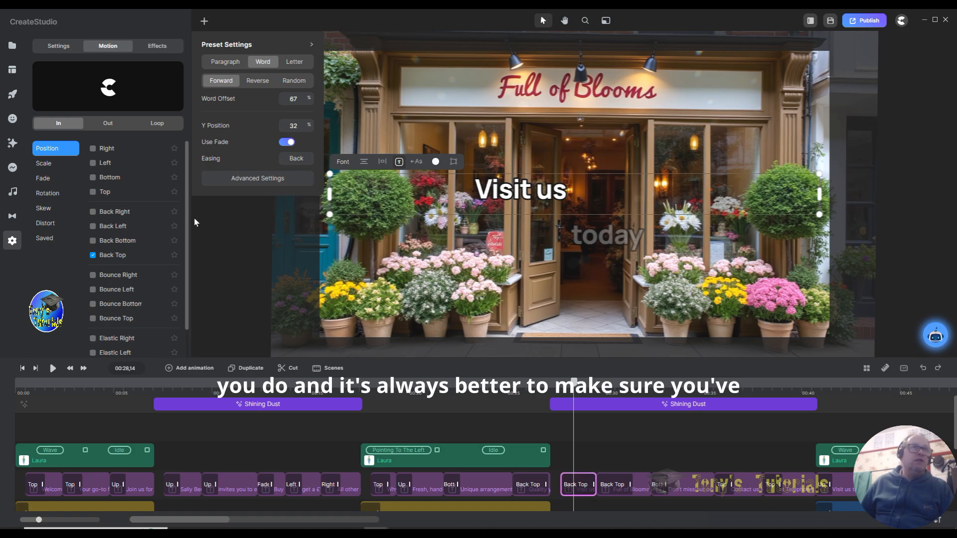
double_click(548, 193)
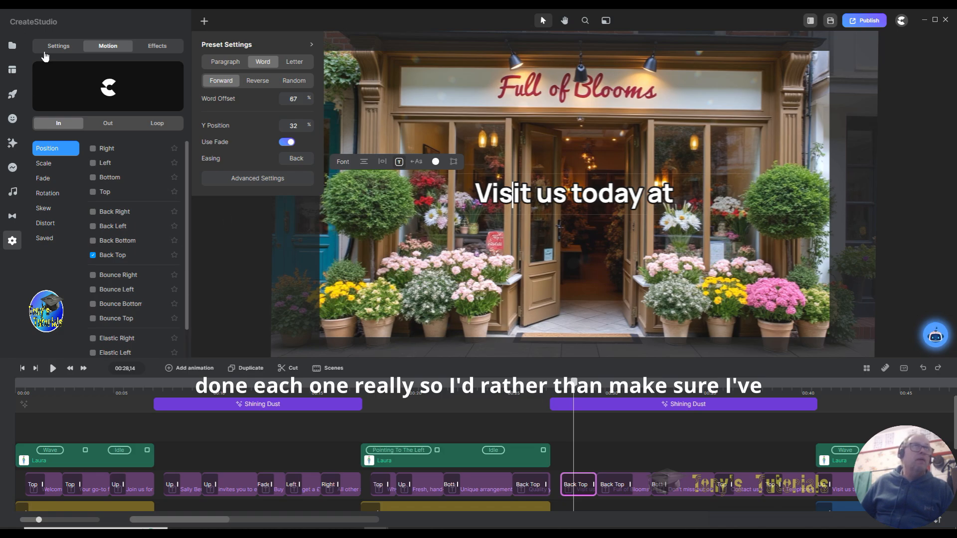
left_click(52, 47)
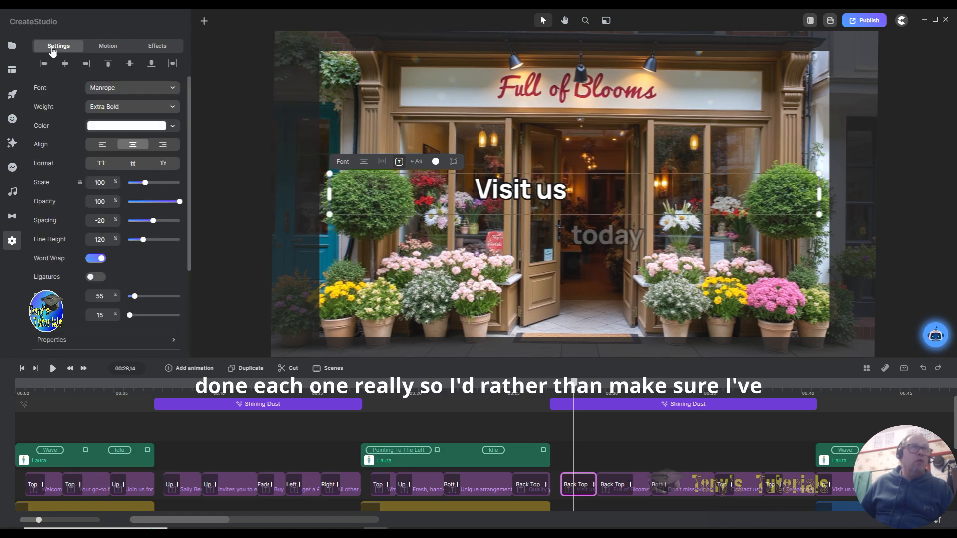
left_click_drag(193, 205, 192, 298)
left_click(172, 258)
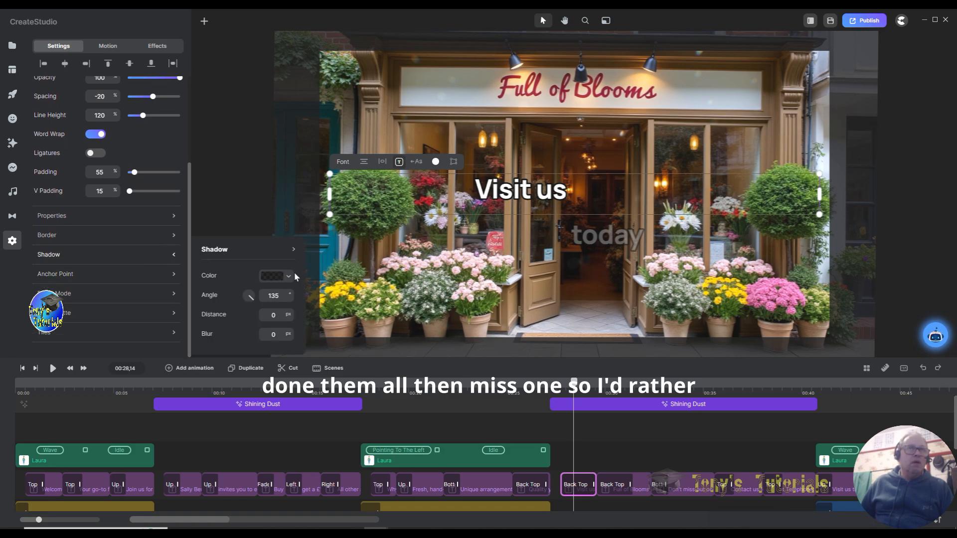
left_click(271, 276)
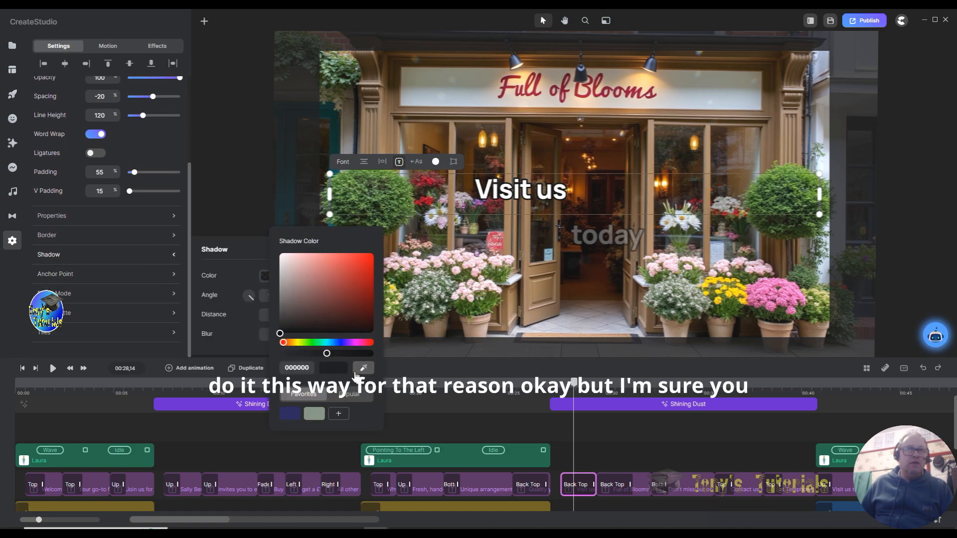
left_click_drag(327, 354, 383, 360)
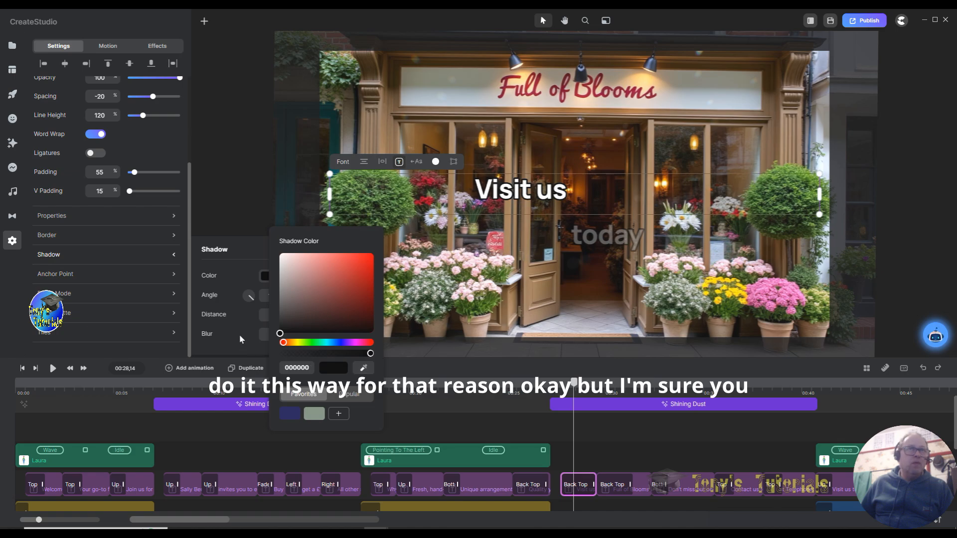
left_click(270, 317)
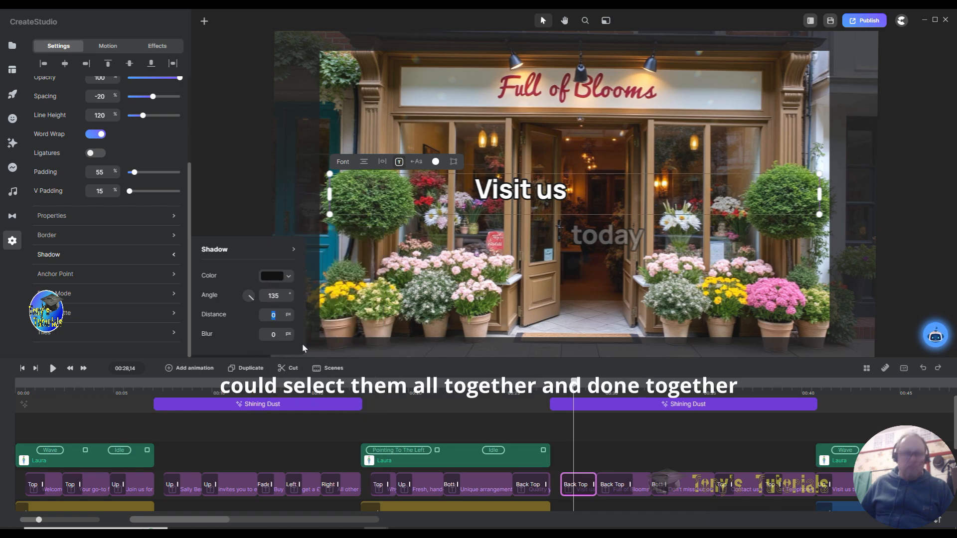
type("1")
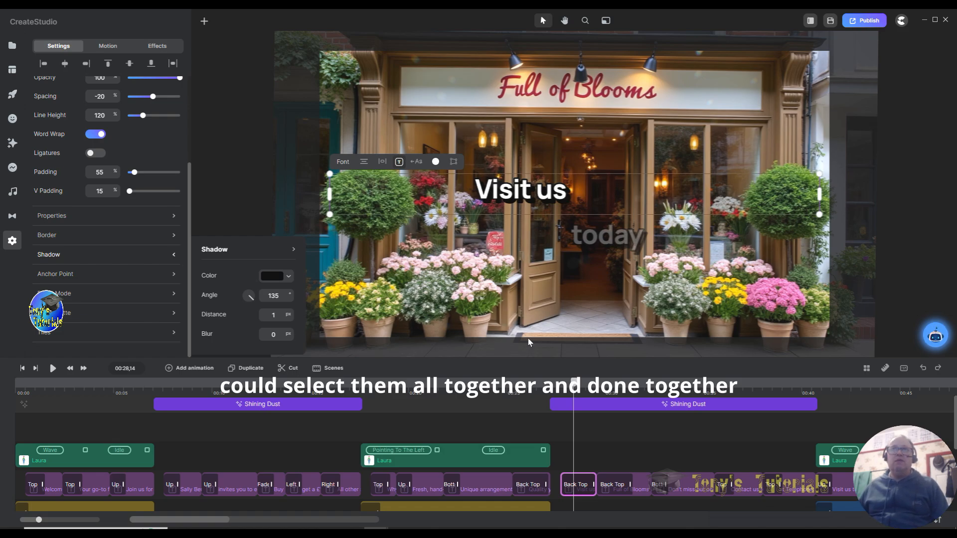
Step: Give the "Full of Blooms in Walsall!" caption a 10 px border in near-black (020101)
left_click_drag(581, 388, 625, 390)
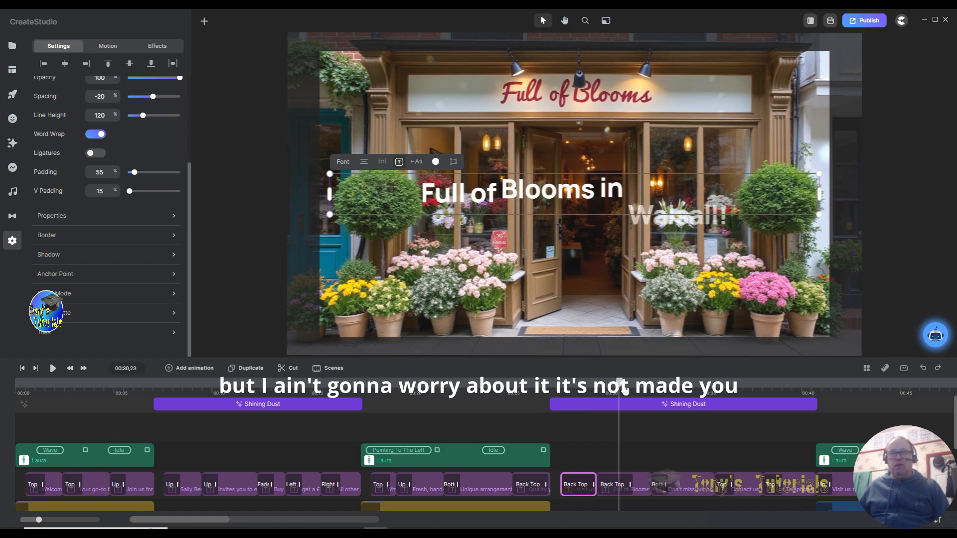
left_click(618, 486)
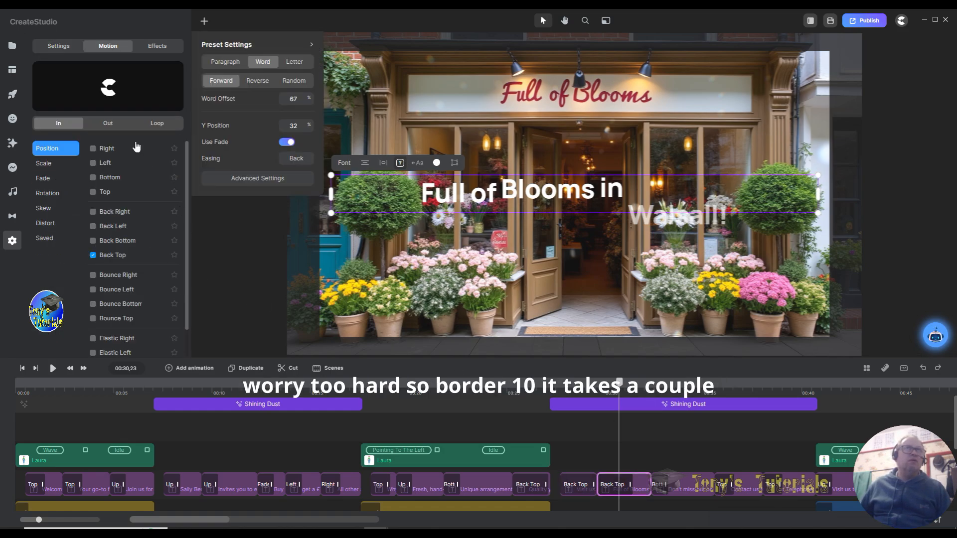
left_click(54, 48)
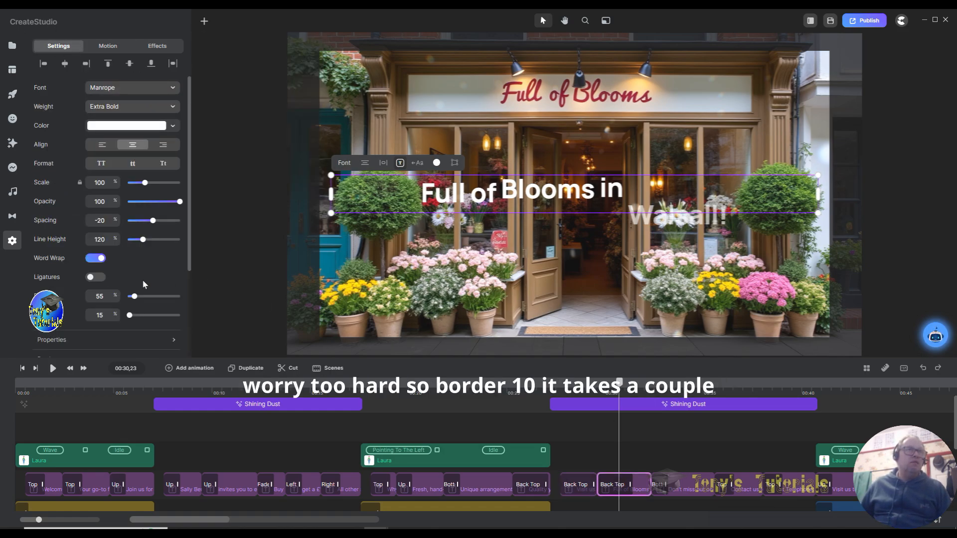
scroll(162, 266, "down", 3)
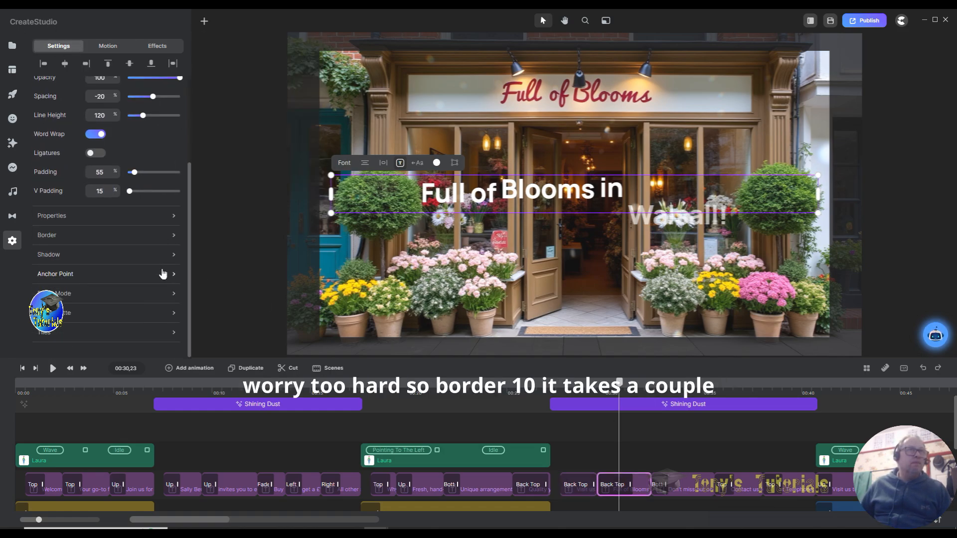
left_click(179, 238)
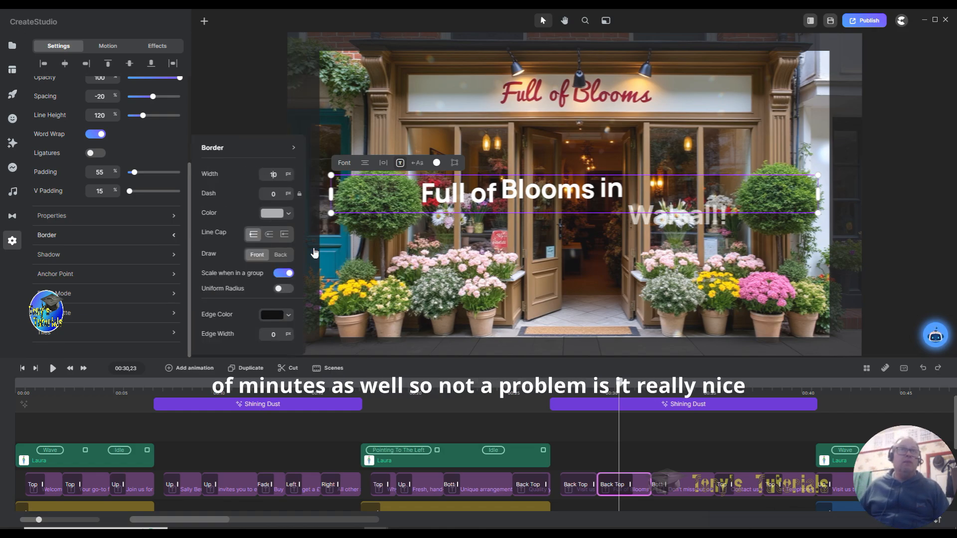
left_click(272, 214)
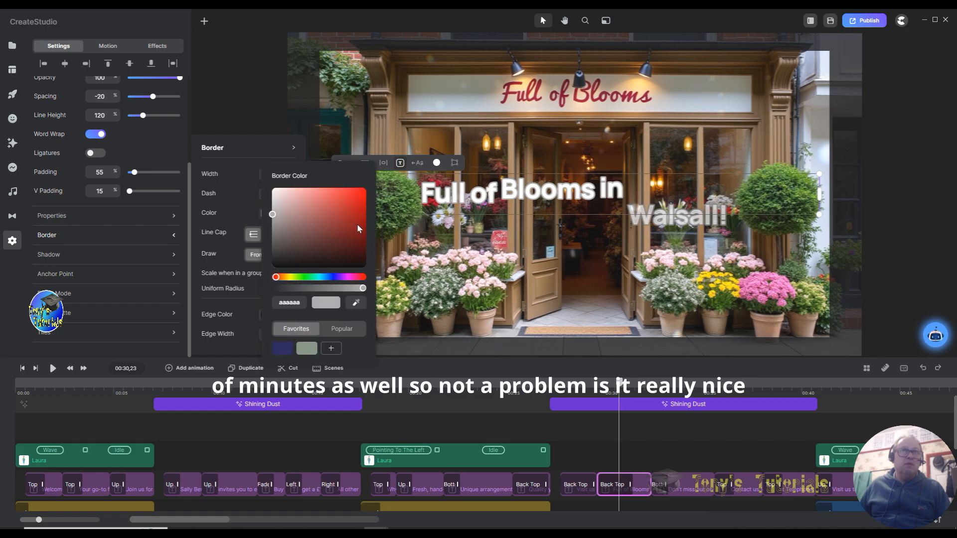
left_click(308, 268)
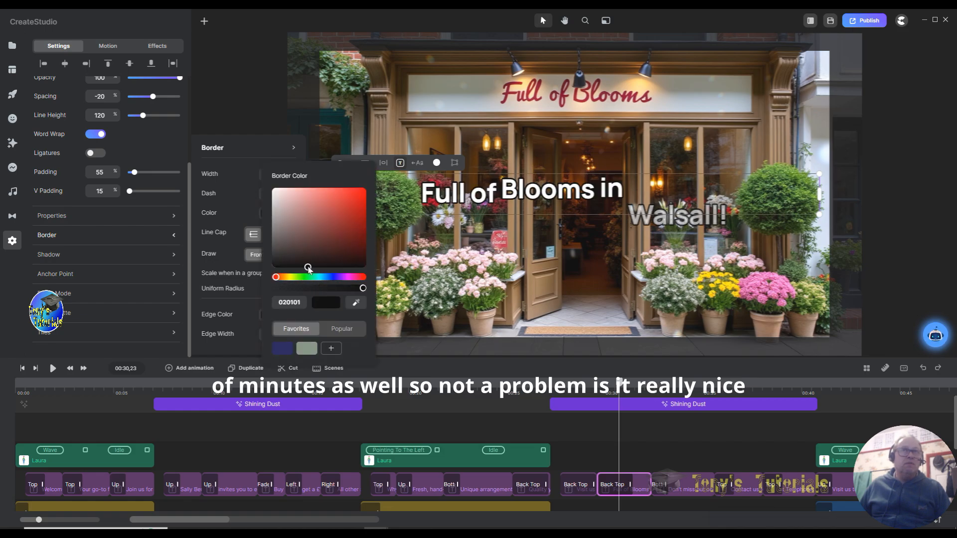
left_click(418, 360)
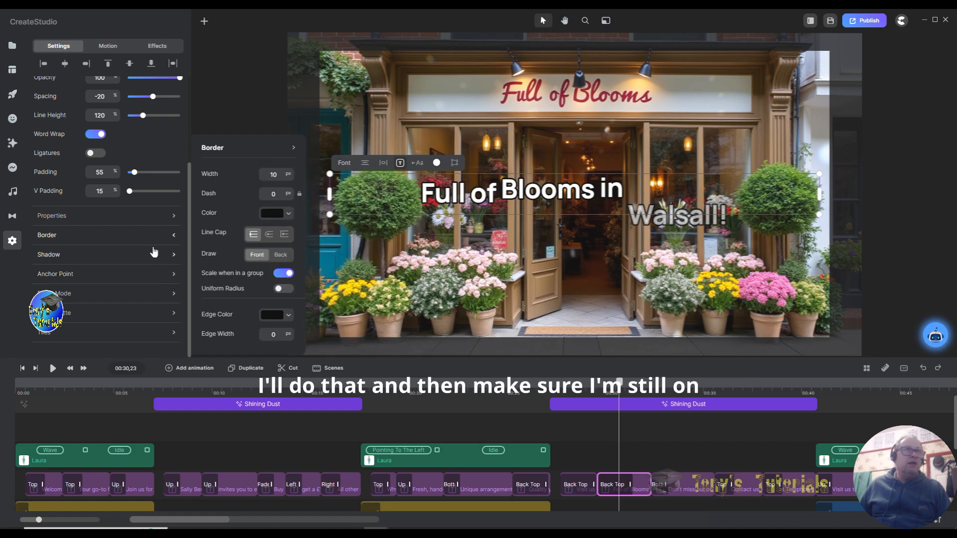
Step: Add a black shadow with a distance of 1 px and full opacity to the "Full of Blooms in Walsall!" caption
double_click(514, 195)
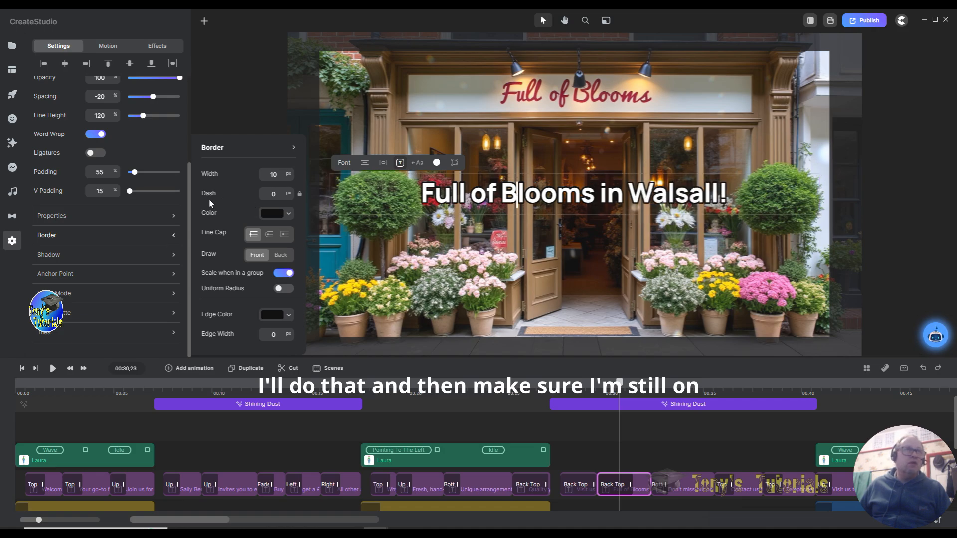
left_click(174, 239)
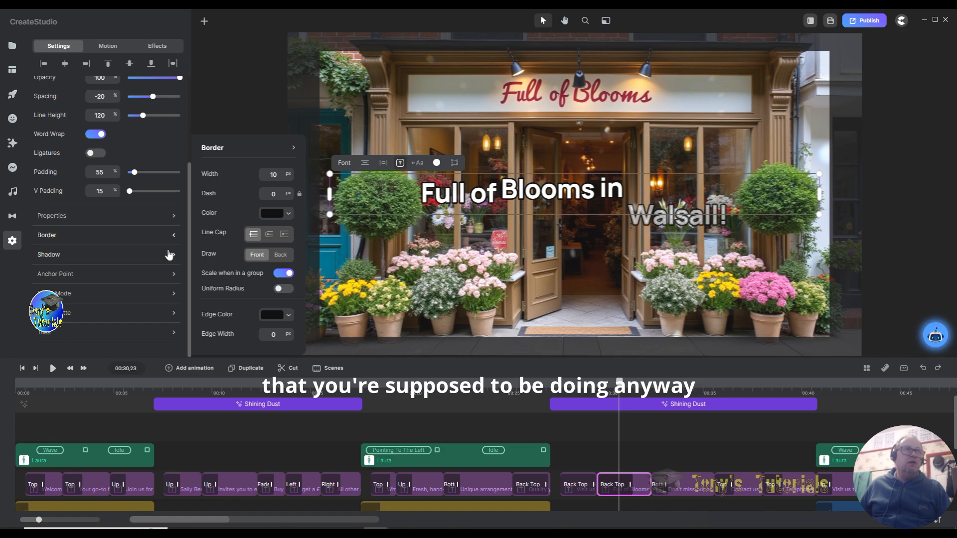
left_click(173, 257)
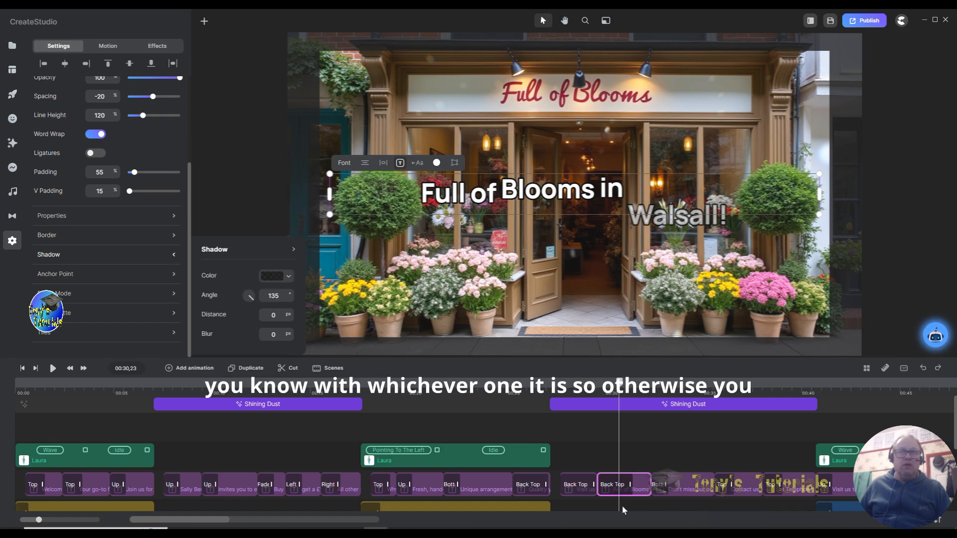
left_click(272, 277)
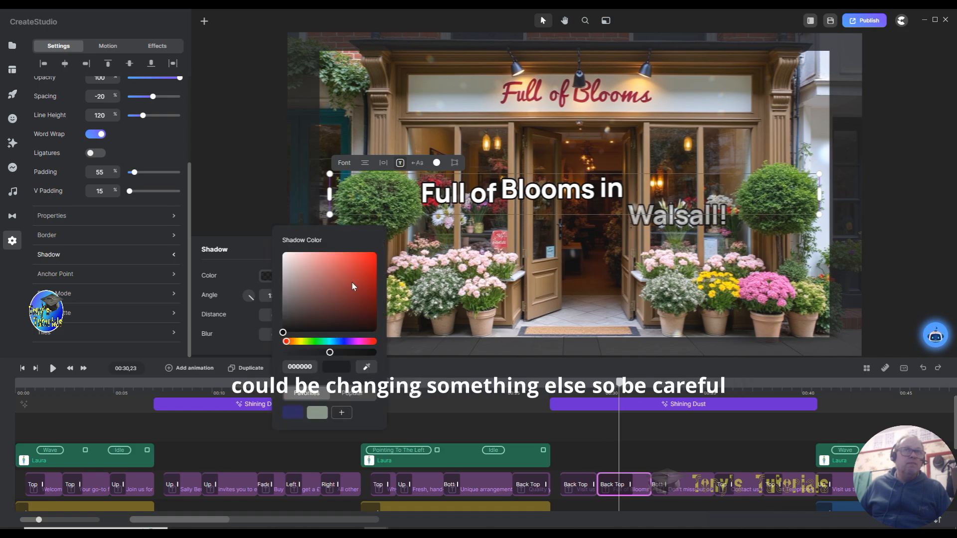
left_click_drag(330, 352, 383, 357)
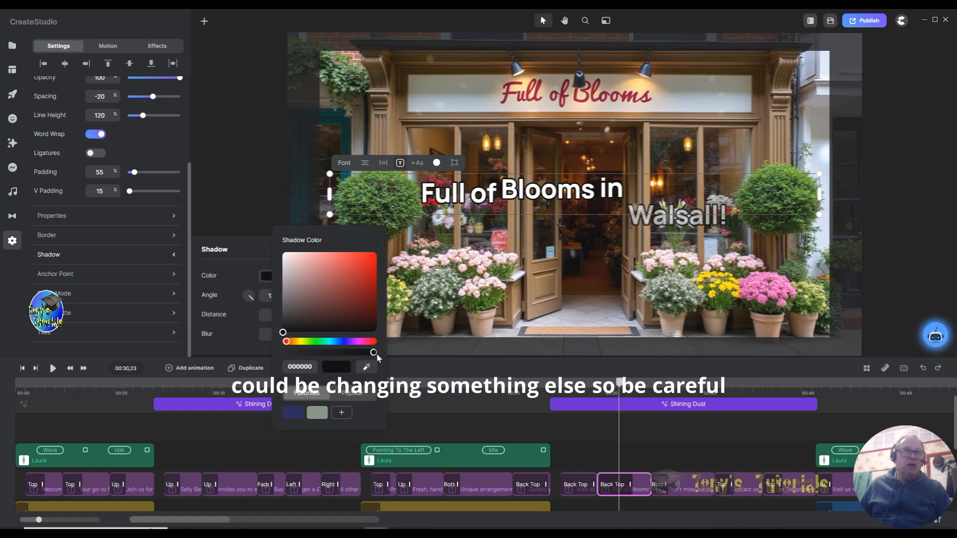
left_click(259, 323)
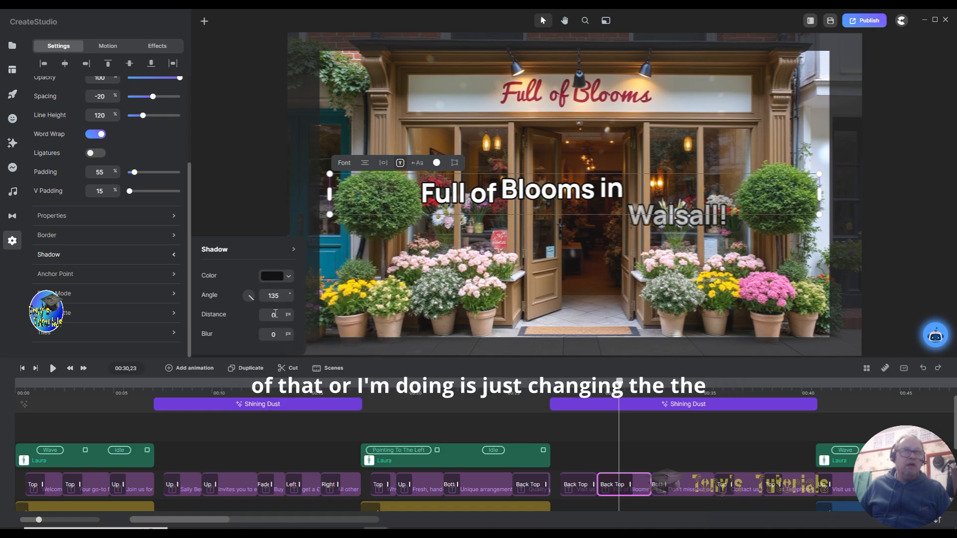
double_click(280, 316)
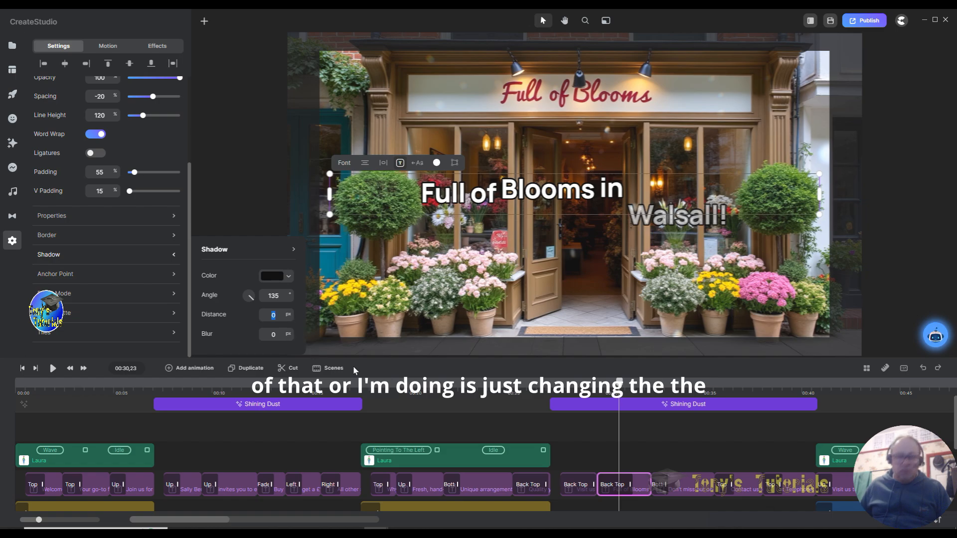
type("1")
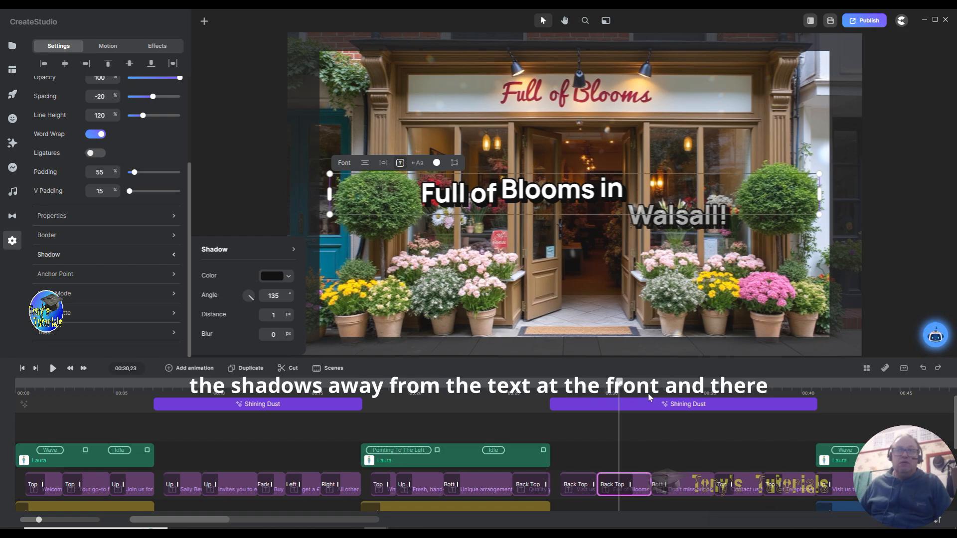
Step: Give the "Don't miss out on these deals!" caption a 10 px border in near-black (050202)
left_click(686, 391)
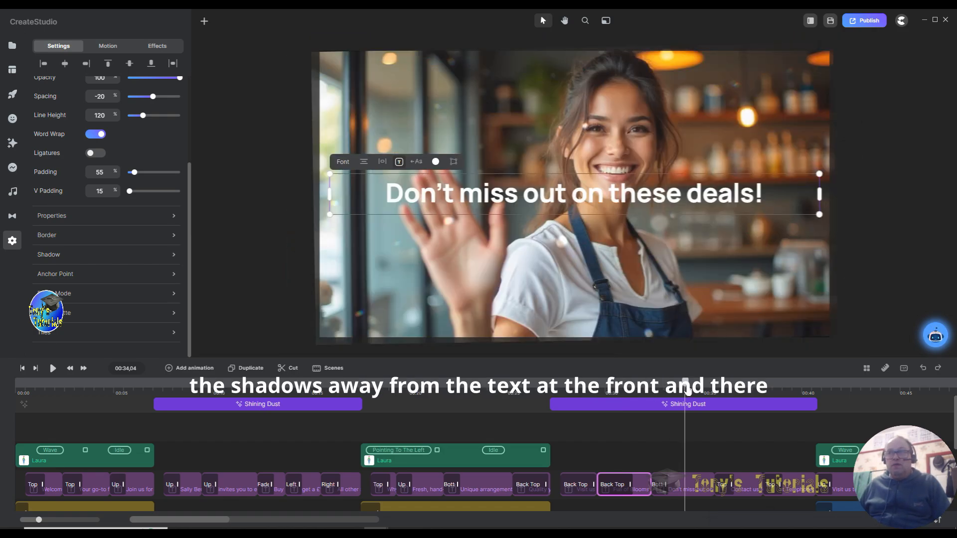
left_click(677, 488)
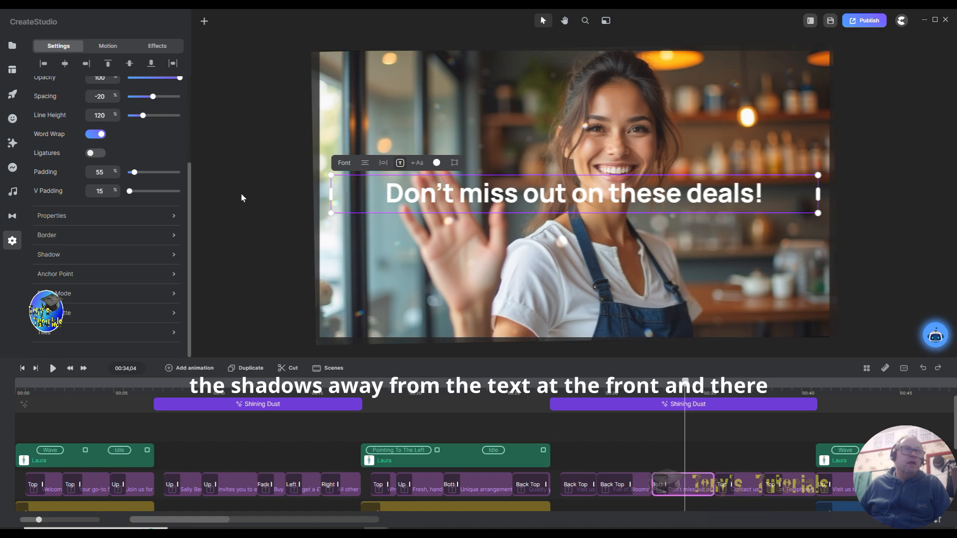
left_click(173, 237)
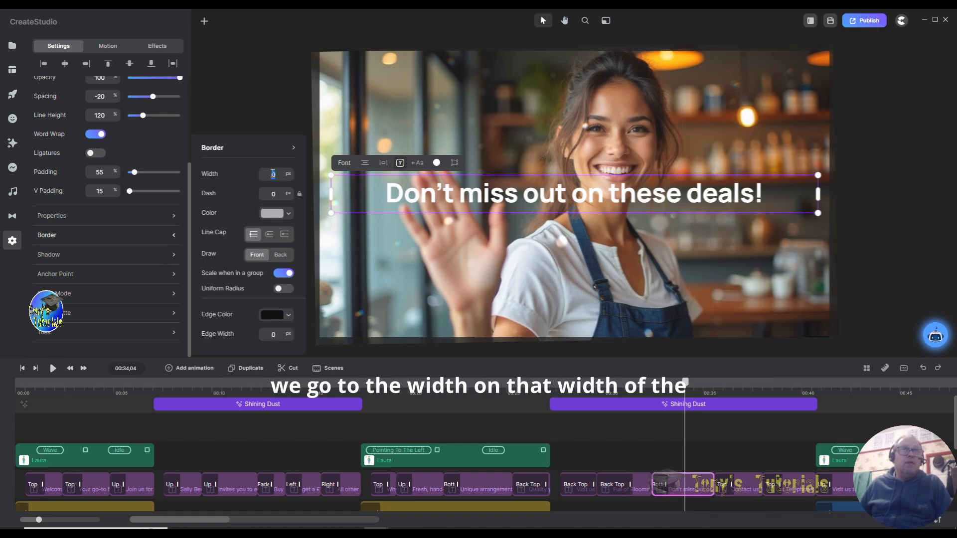
type("1")
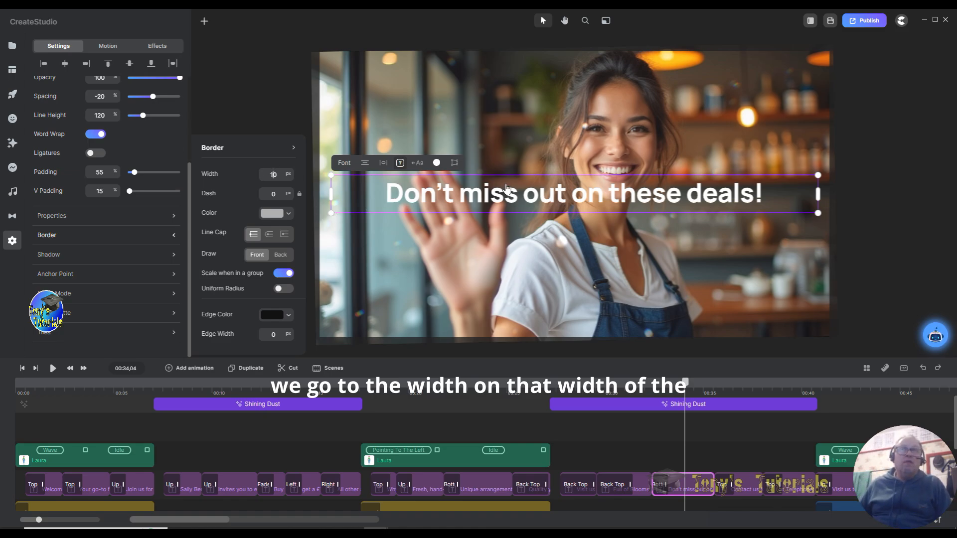
left_click(273, 214)
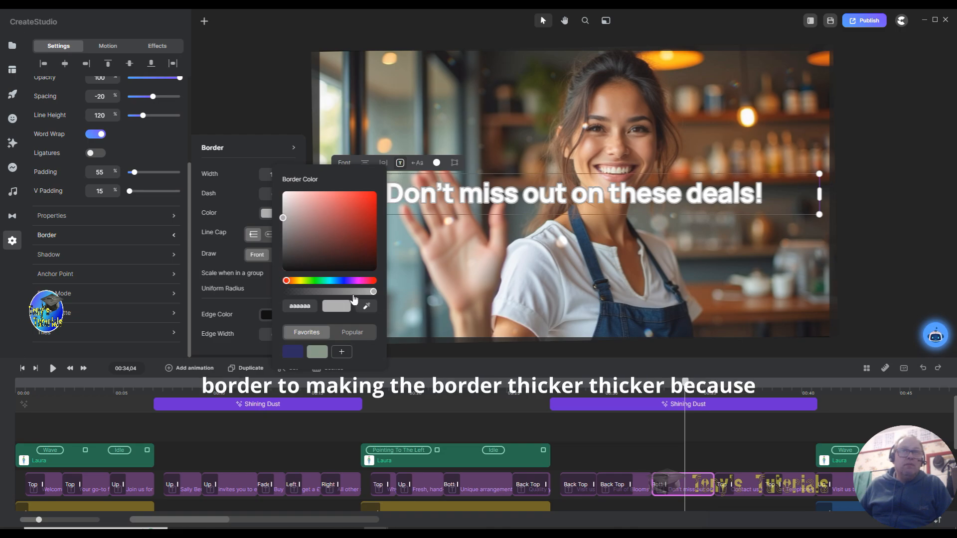
left_click(339, 268)
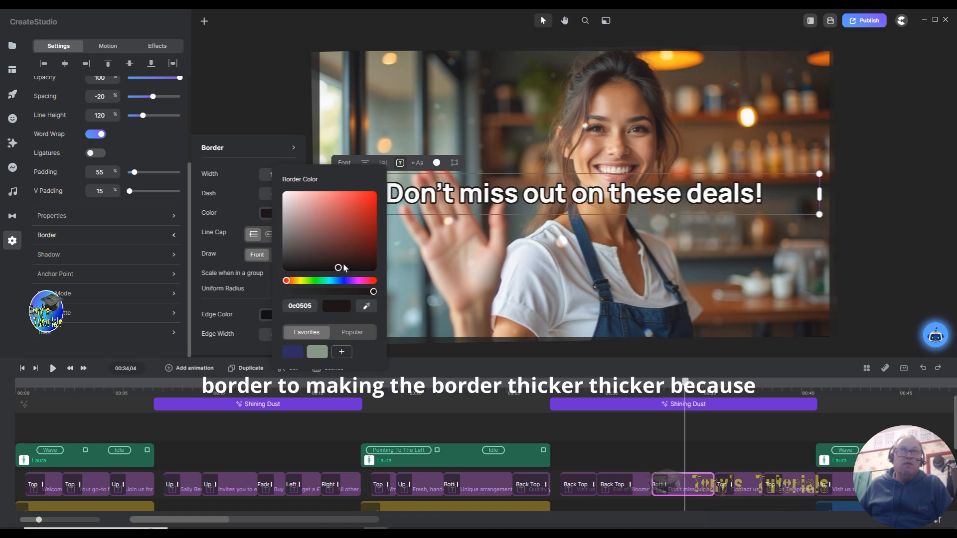
left_click(339, 270)
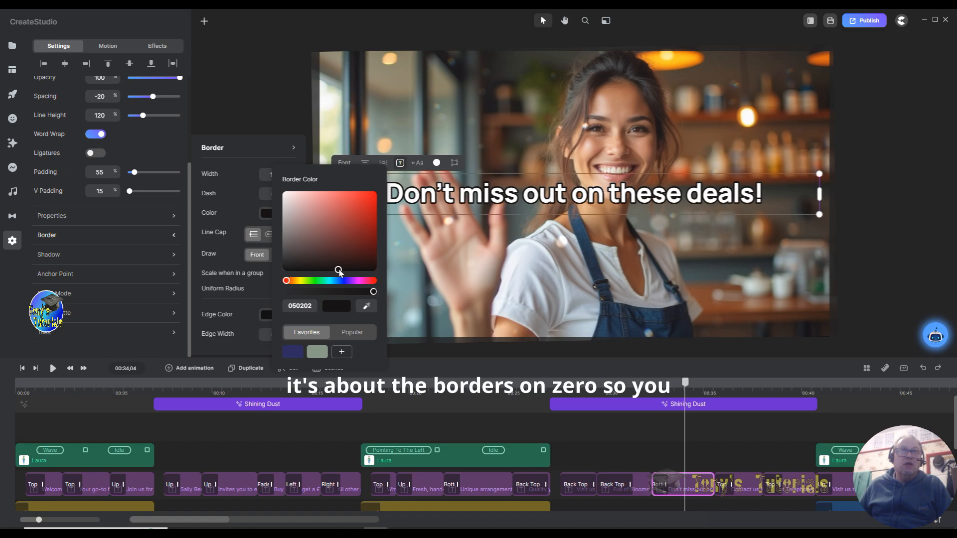
left_click(407, 365)
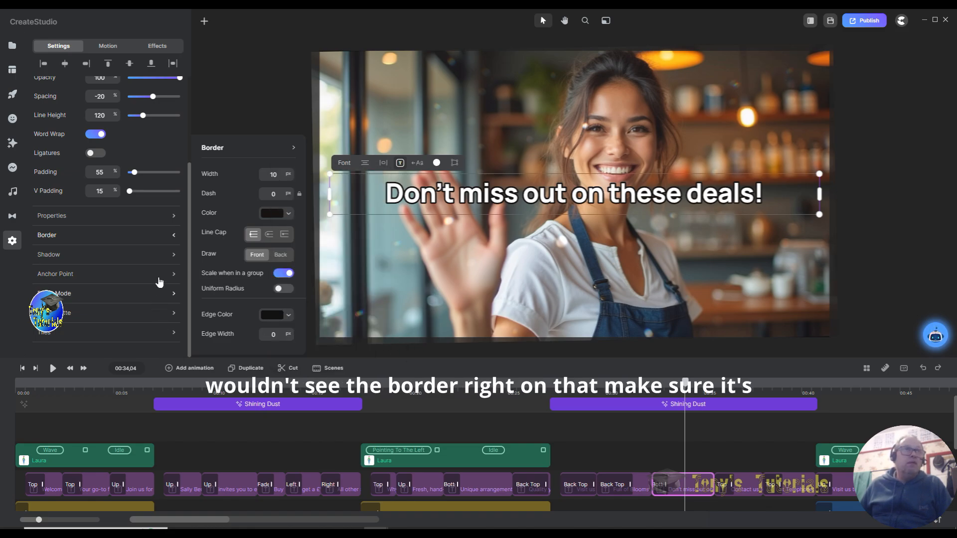
double_click(393, 195)
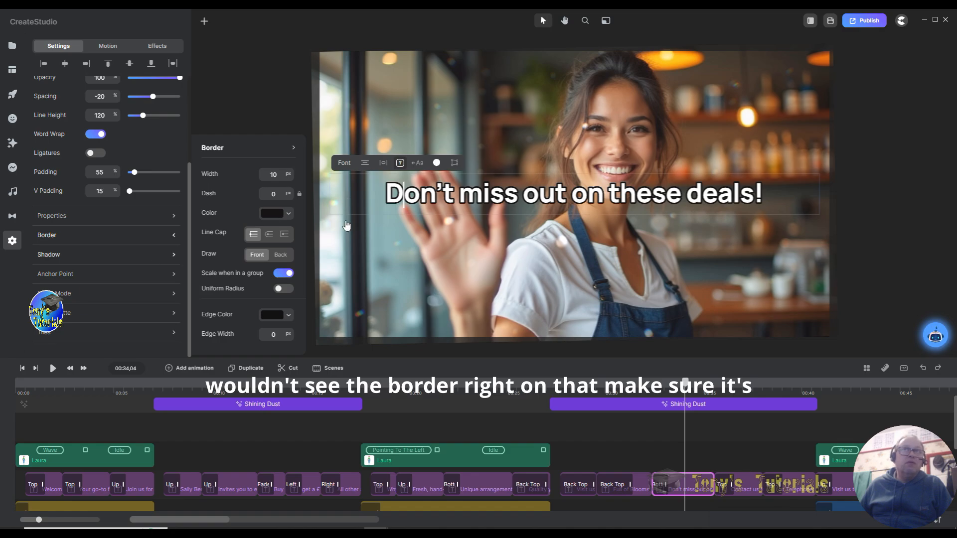
left_click(420, 196)
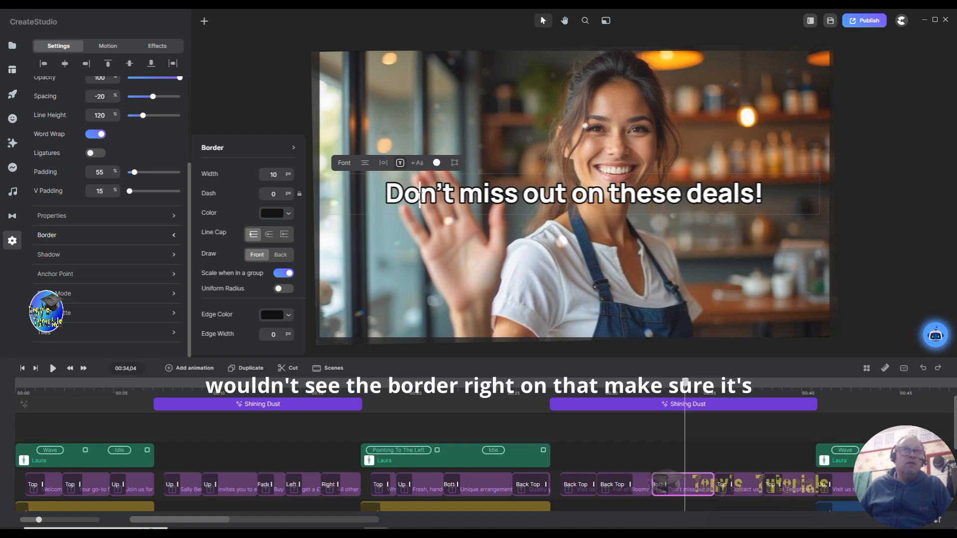
Step: Add a black shadow with a distance of 1 px and full opacity to the "Don't miss out on these deals!" caption
left_click(174, 255)
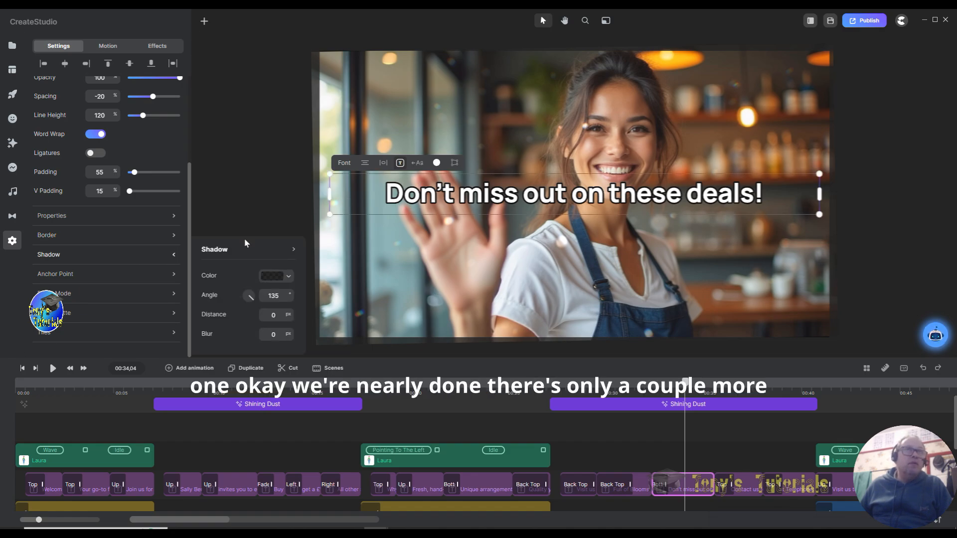
left_click(273, 277)
left_click(375, 353)
left_click(249, 317)
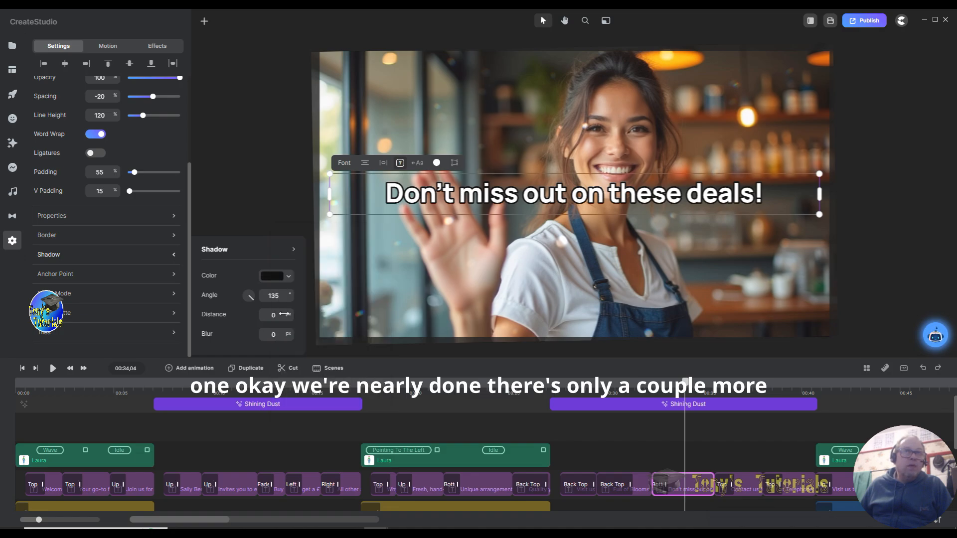
left_click_drag(279, 315, 254, 320)
type("1")
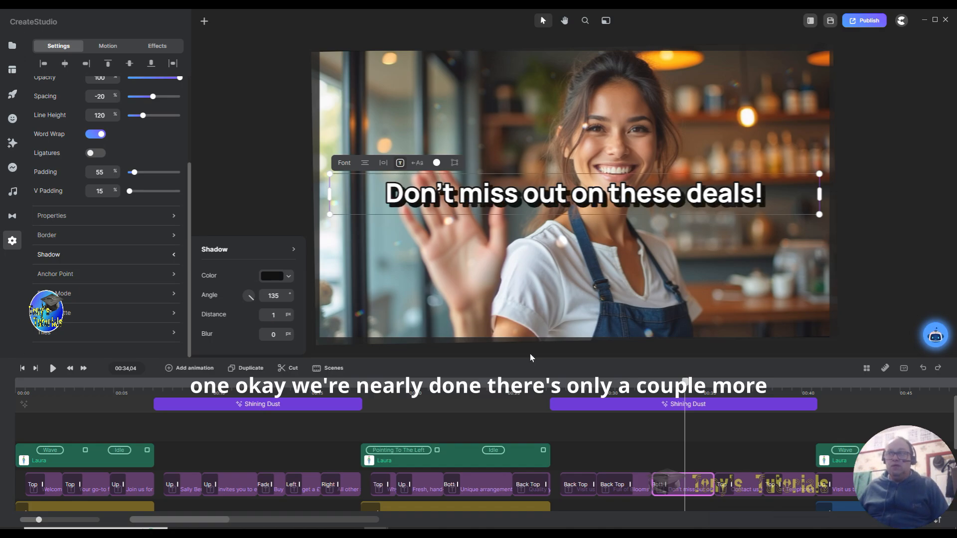
Step: Give the "Contact us for more info" caption a 10 px border in near-black (0a0505)
left_click(735, 382)
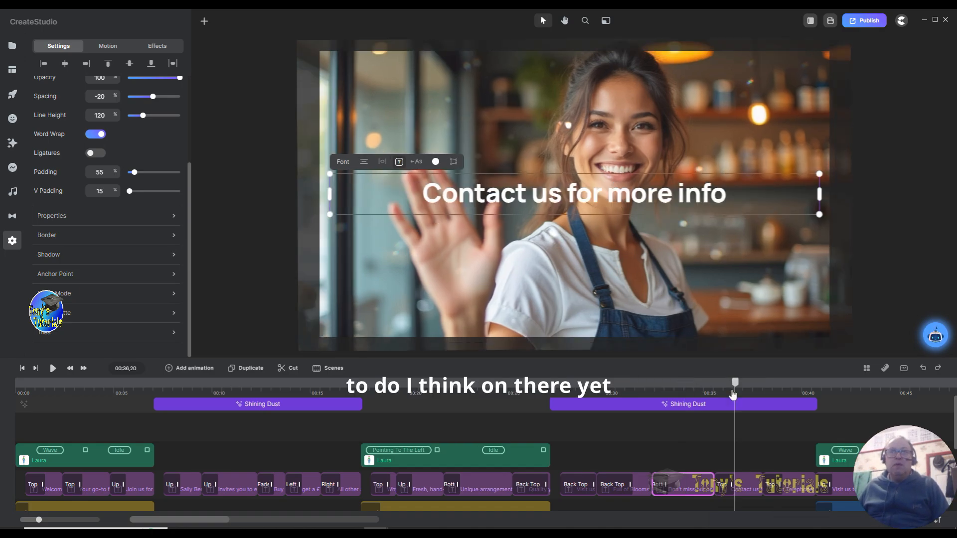
left_click(732, 489)
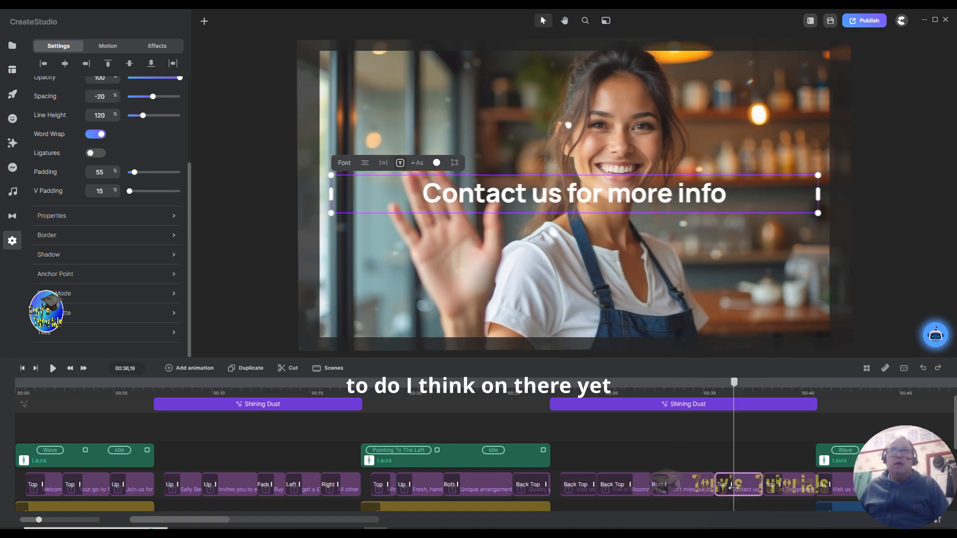
left_click(174, 239)
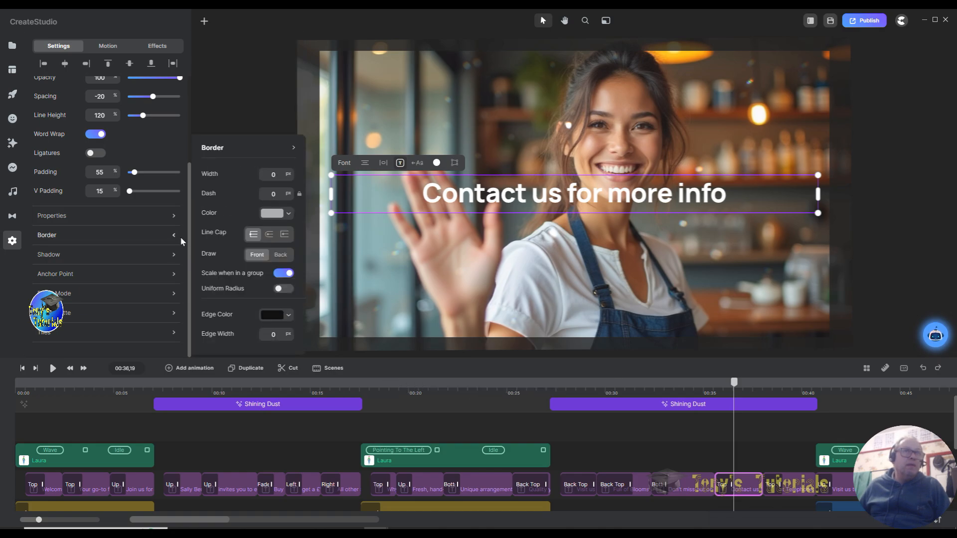
left_click(274, 213)
left_click(328, 265)
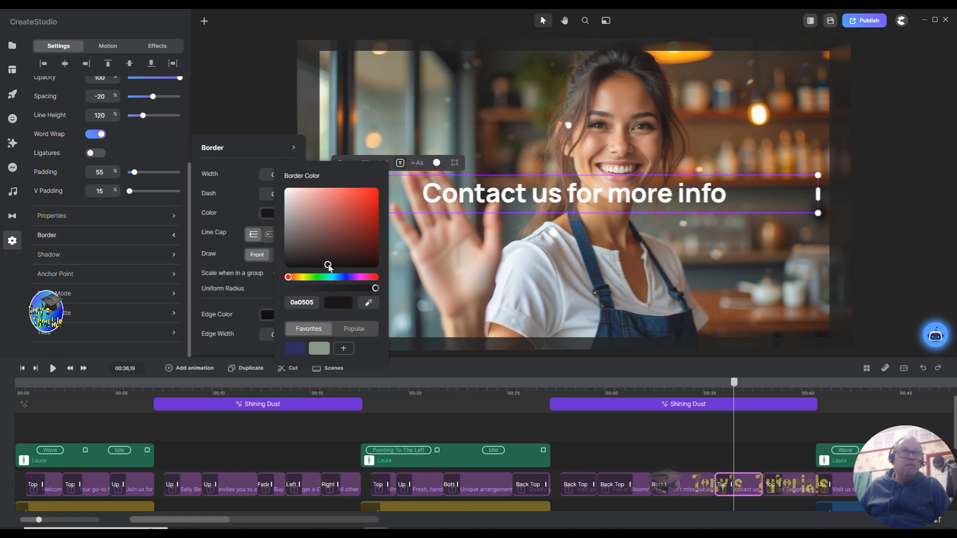
left_click(271, 173)
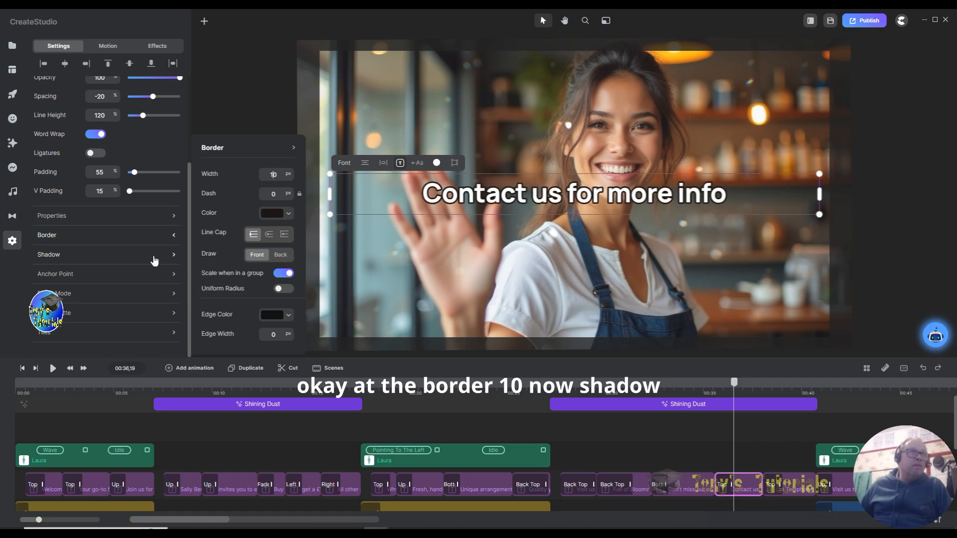
Step: Add a black shadow with a distance of 1 px and full opacity to the "Contact us for more info" caption
left_click(174, 255)
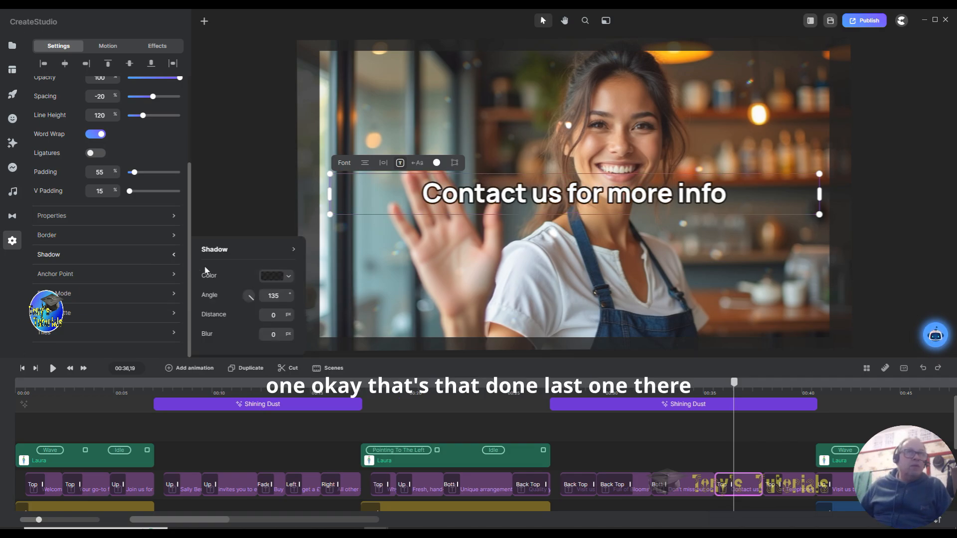
left_click(277, 277)
left_click_drag(333, 357, 389, 361)
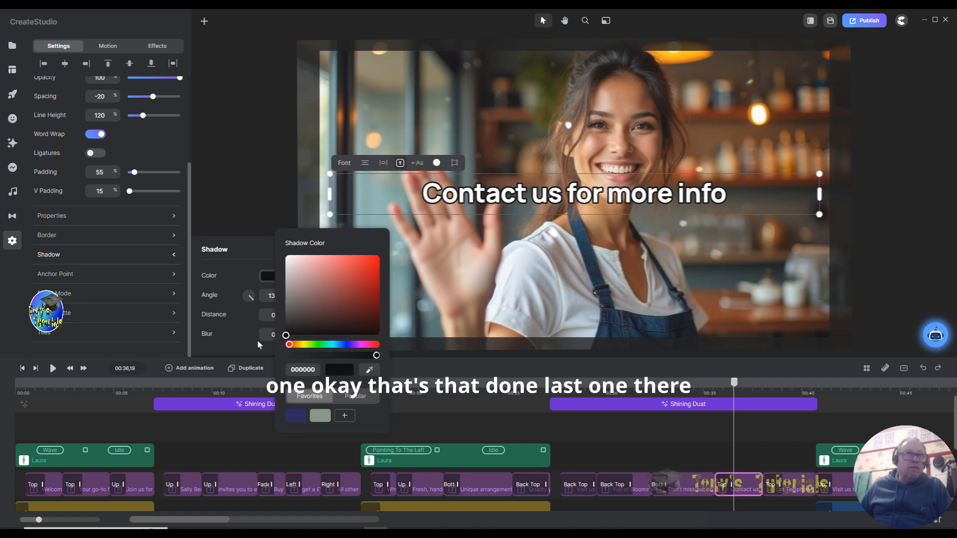
left_click(279, 315)
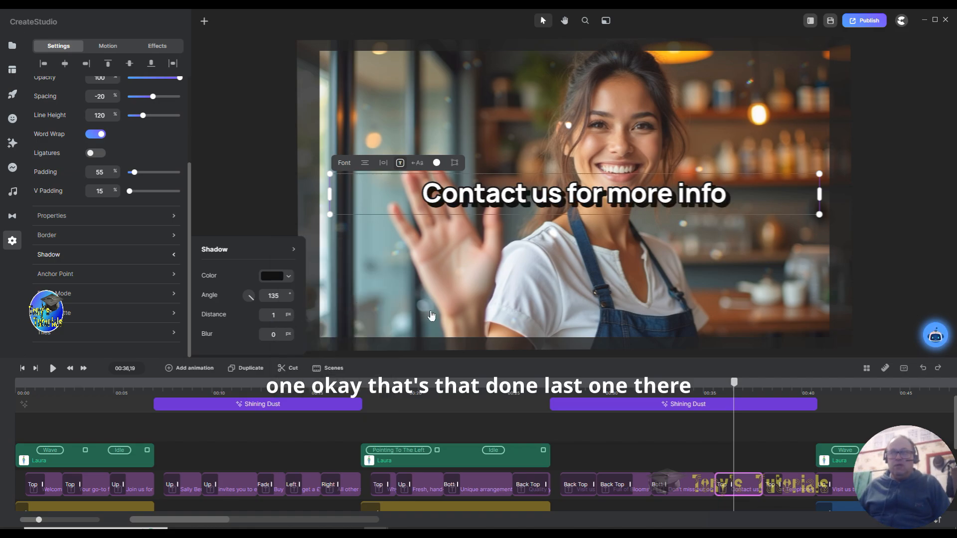
Step: Give the telephone number caption that follows "Contact us for more info" a 10 px black (000000) border
left_click_drag(735, 384, 785, 384)
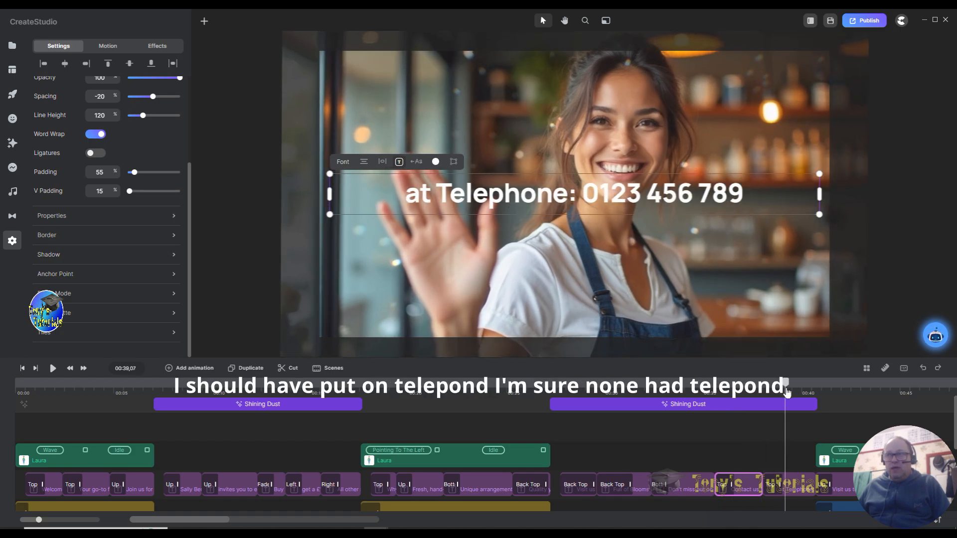
key("Delete")
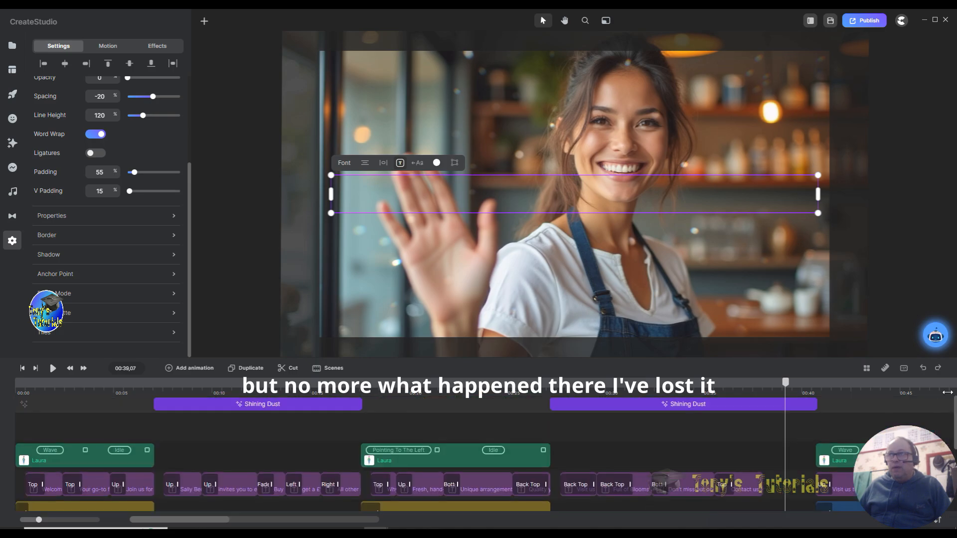
left_click(925, 370)
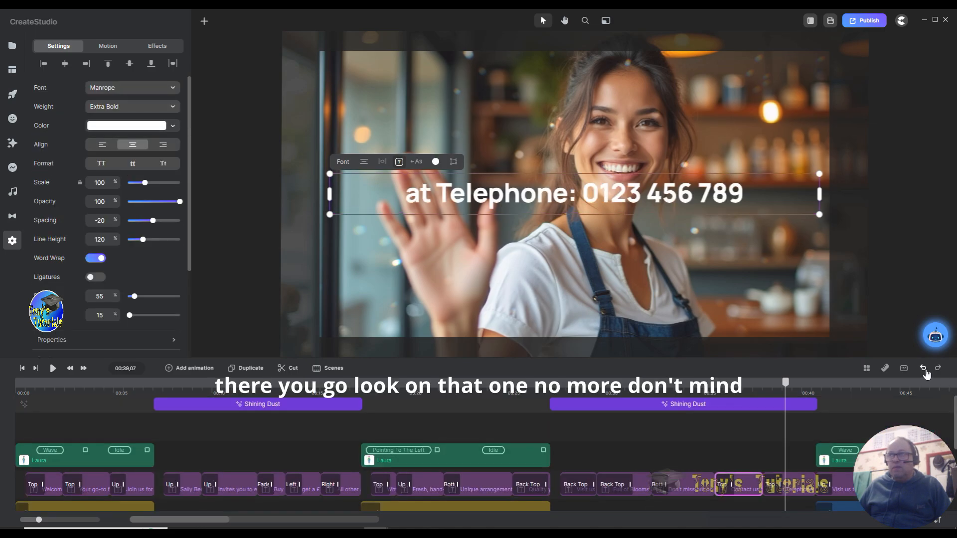
left_click(790, 492)
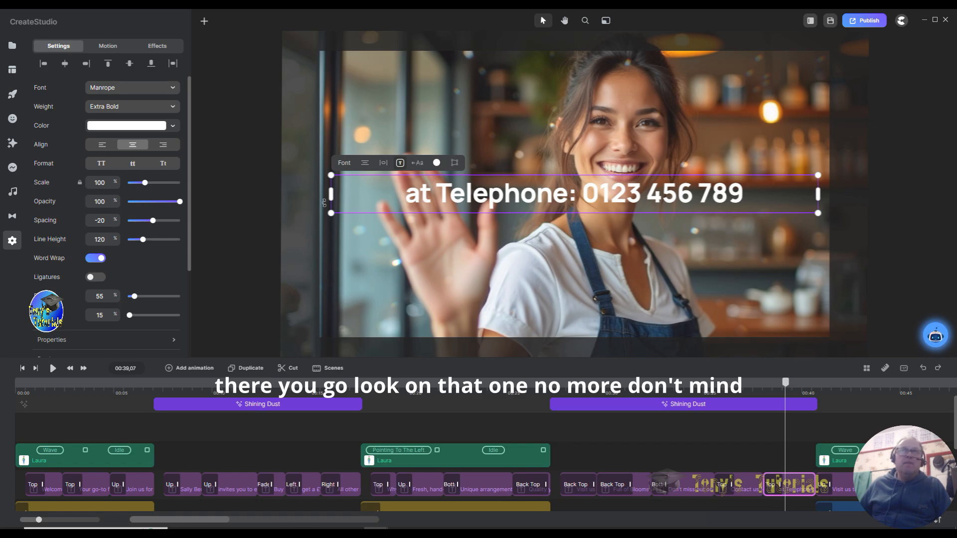
double_click(419, 194)
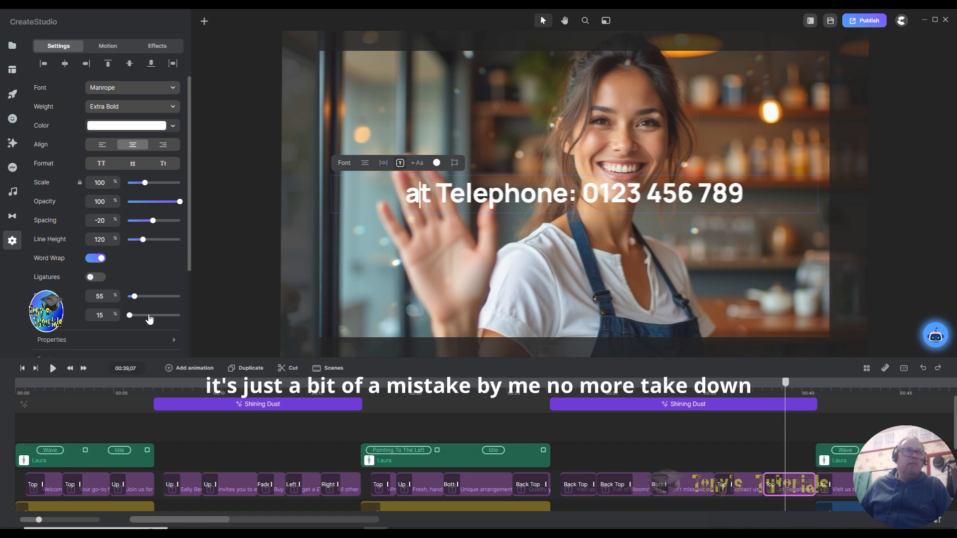
scroll(102, 316, "down", 3)
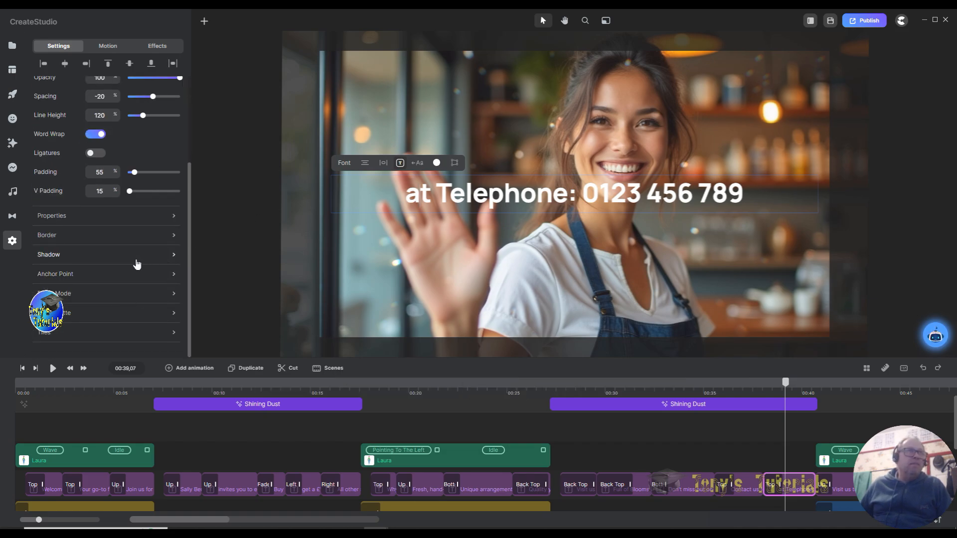
left_click(174, 240)
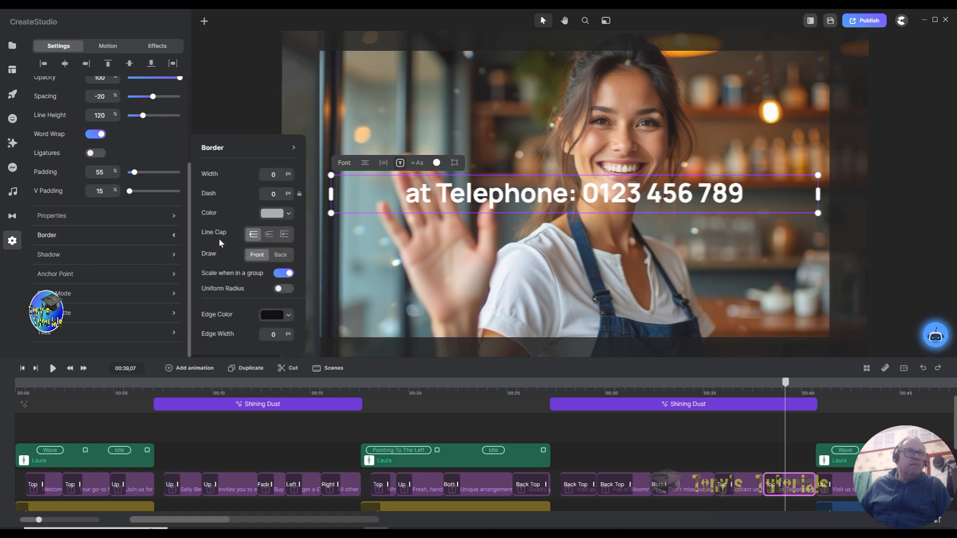
left_click(277, 214)
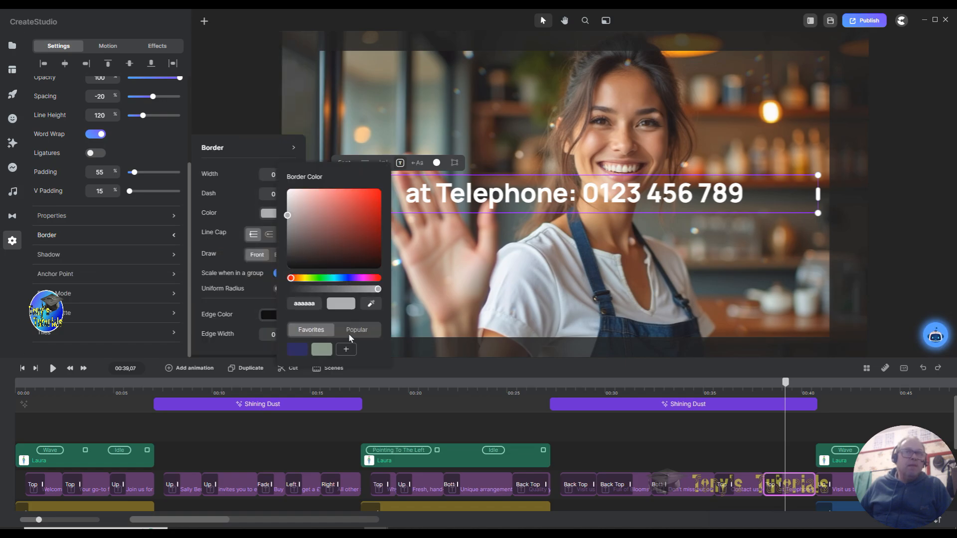
left_click(344, 268)
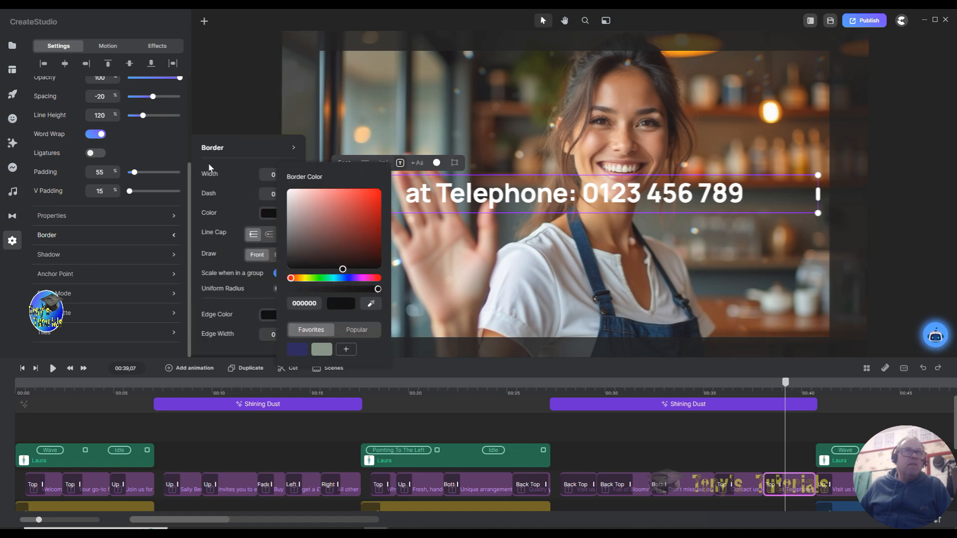
left_click(269, 173)
type("1")
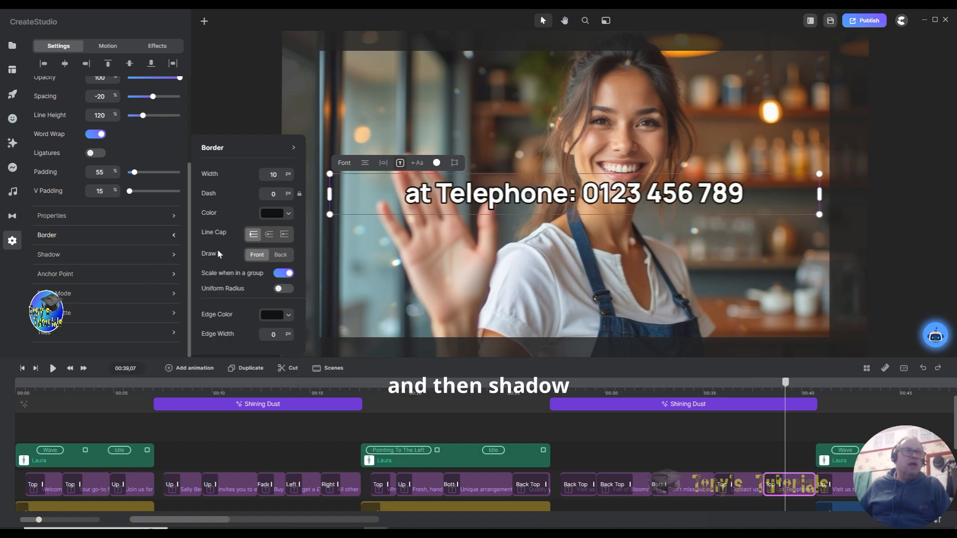
Step: Add a black shadow with a distance of 1 px and full opacity to the telephone number caption
left_click(171, 256)
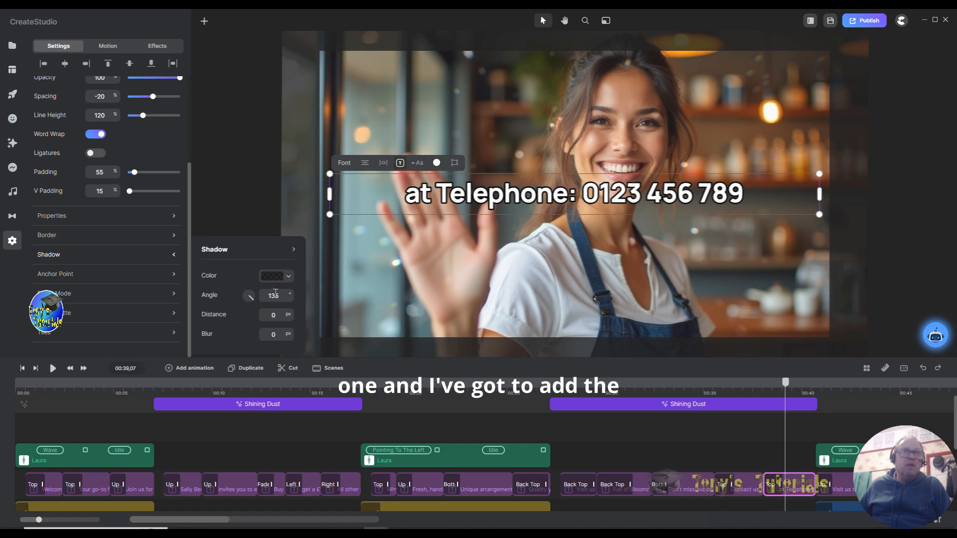
type("1")
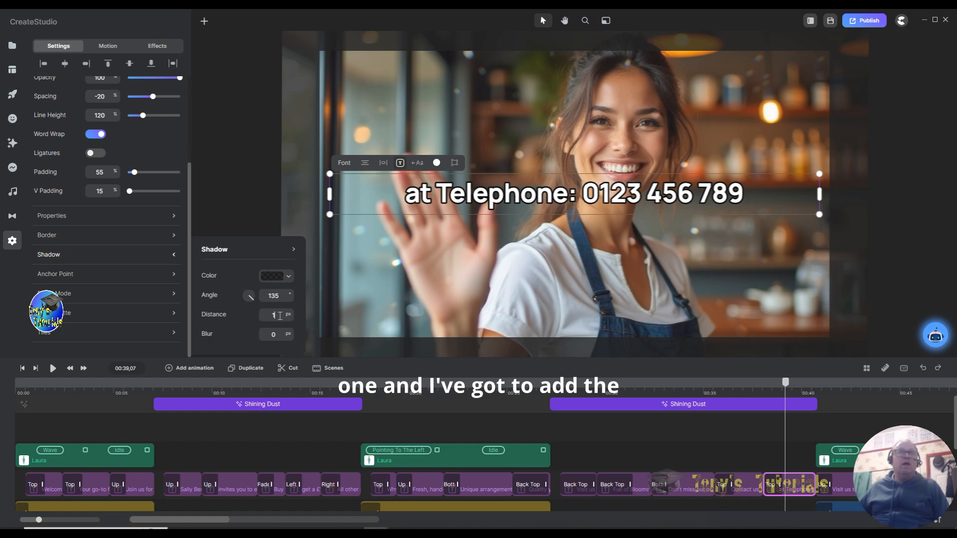
left_click(287, 277)
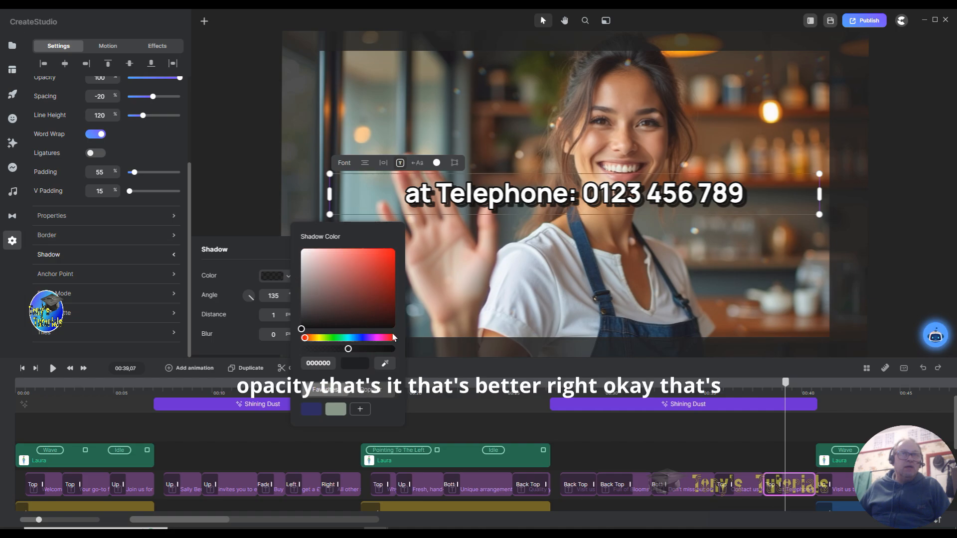
left_click_drag(348, 350, 392, 352)
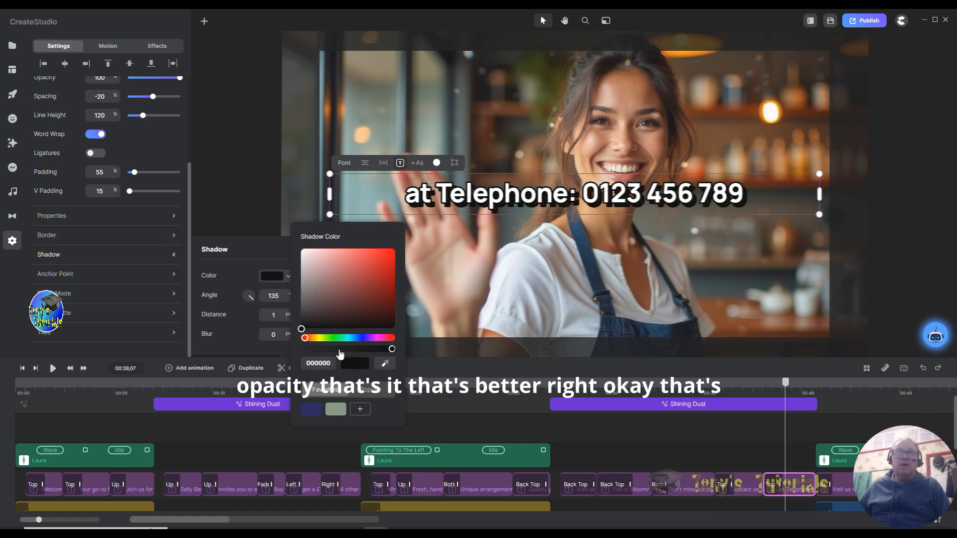
left_click(284, 213)
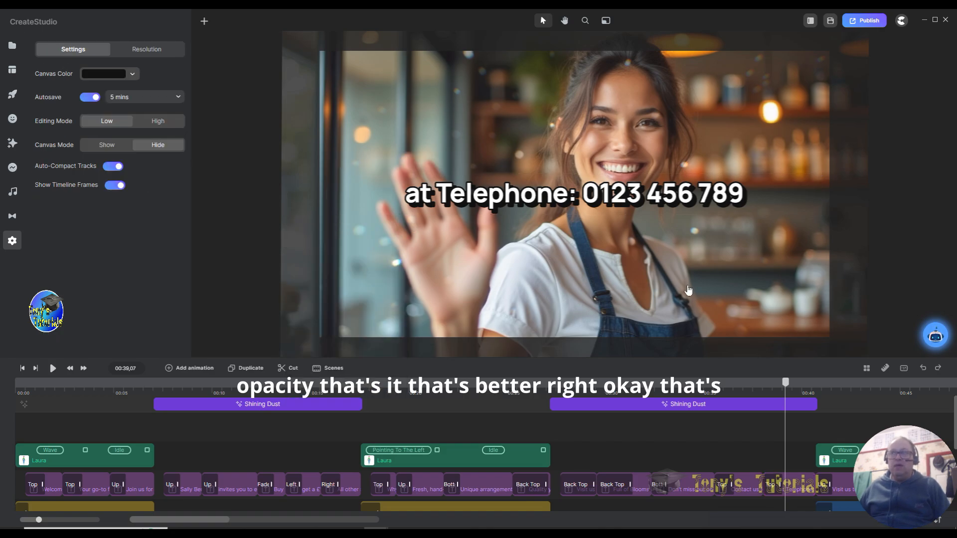
Step: In the closing scene's "Visit us today" heading, replace the "[Your information]" placeholder with "at Full Of Blooms"
left_click_drag(791, 384, 832, 385)
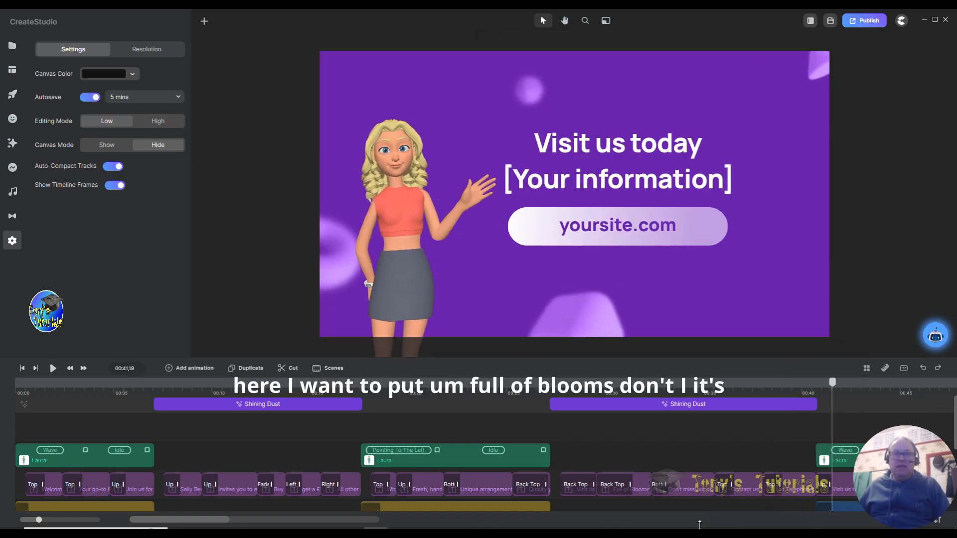
left_click_drag(220, 521, 254, 521)
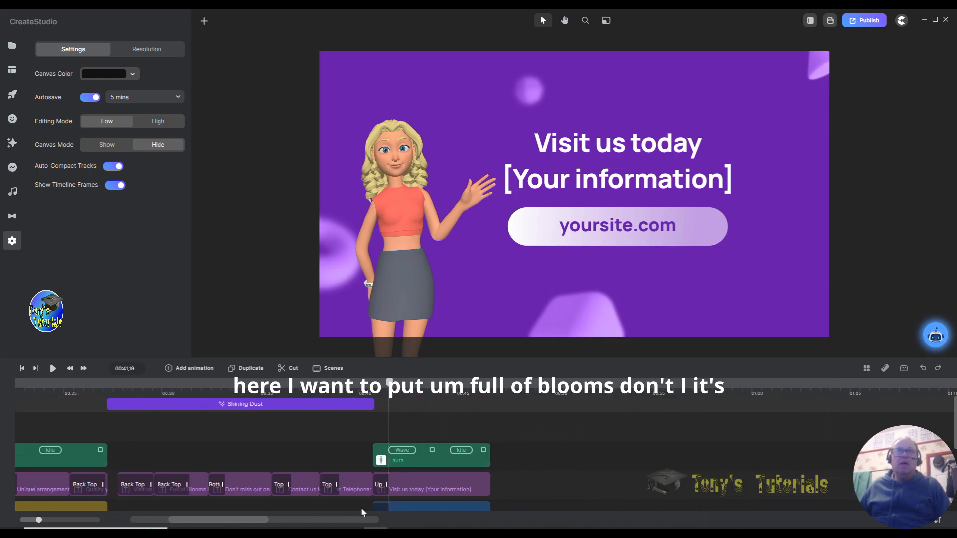
left_click_drag(389, 386, 402, 388)
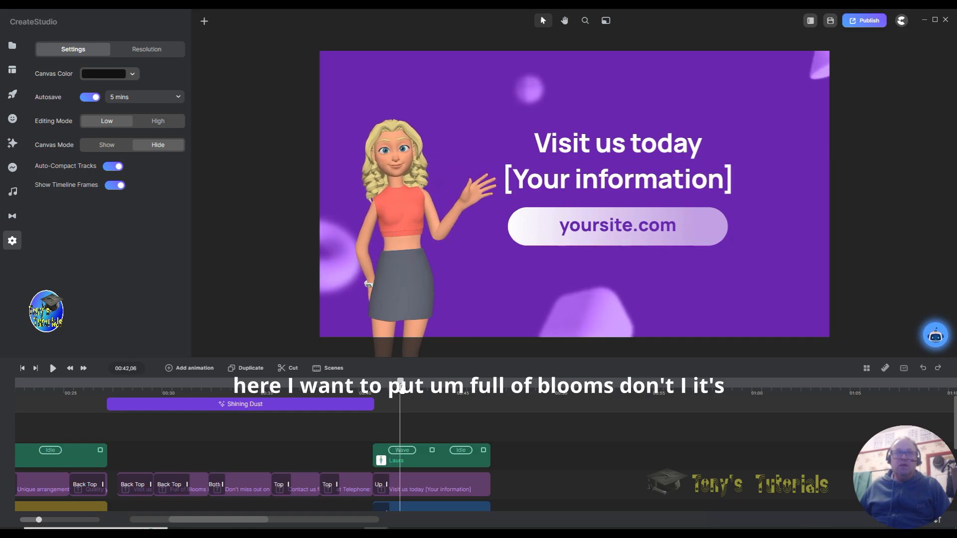
left_click(552, 184)
double_click(552, 184)
double_click(552, 184)
left_click(744, 189)
left_click_drag(737, 190, 503, 176)
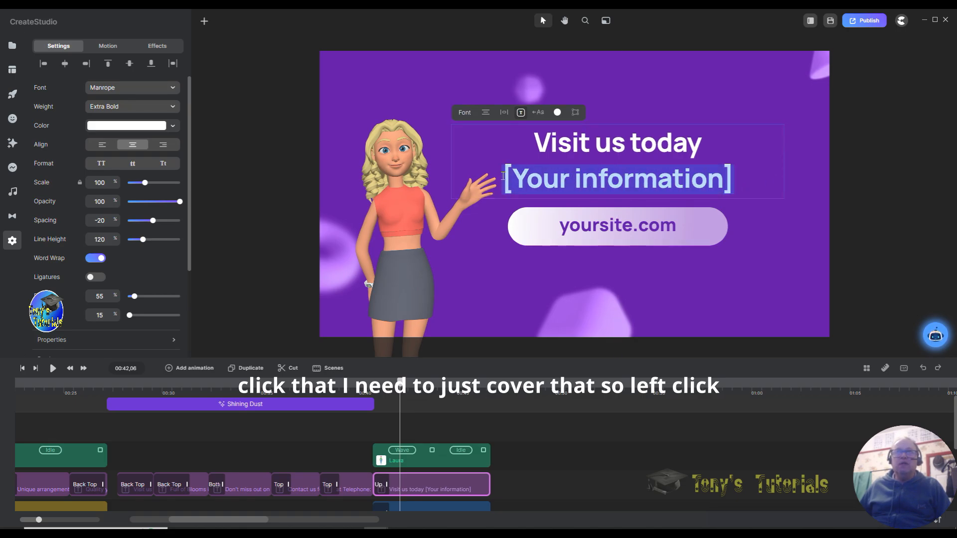
left_click(736, 180)
left_click_drag(734, 181, 506, 183)
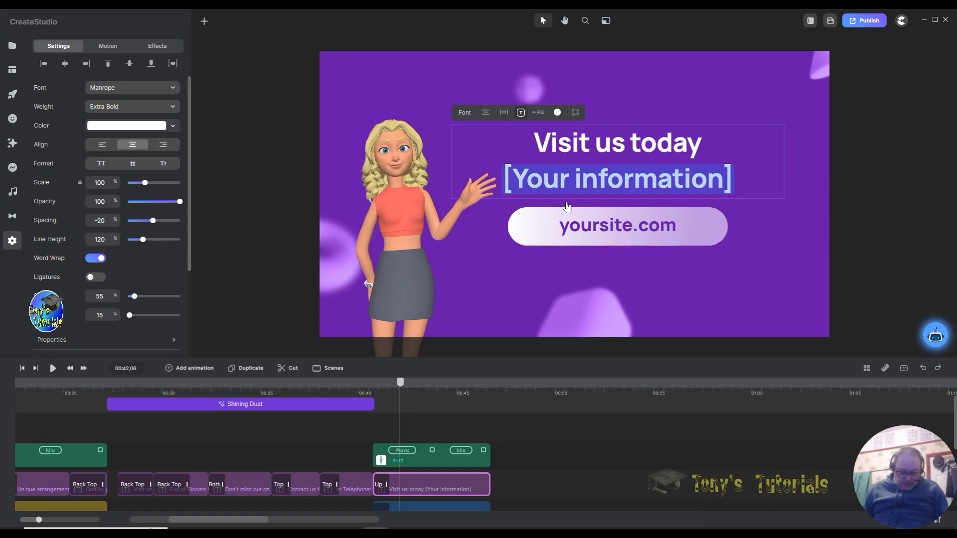
type("at")
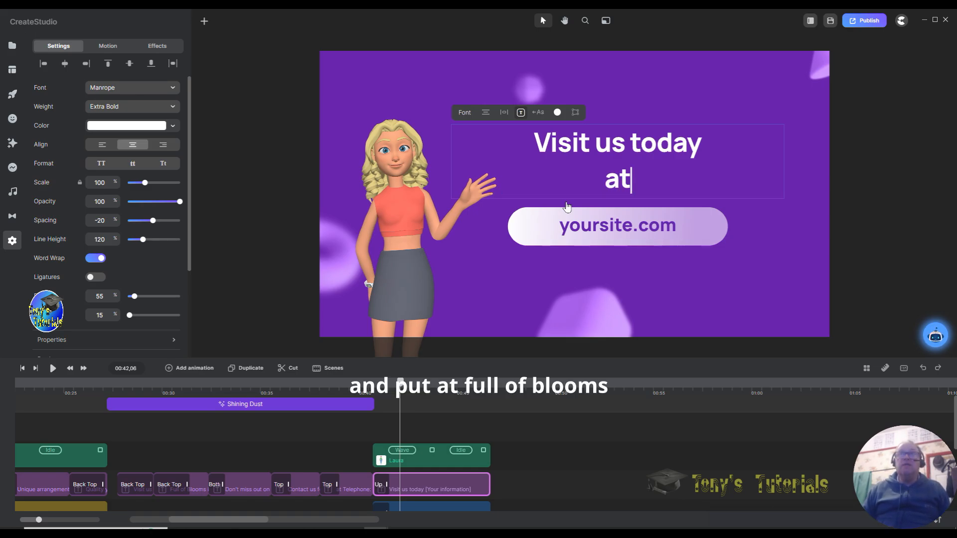
type(" Full Of Blooms")
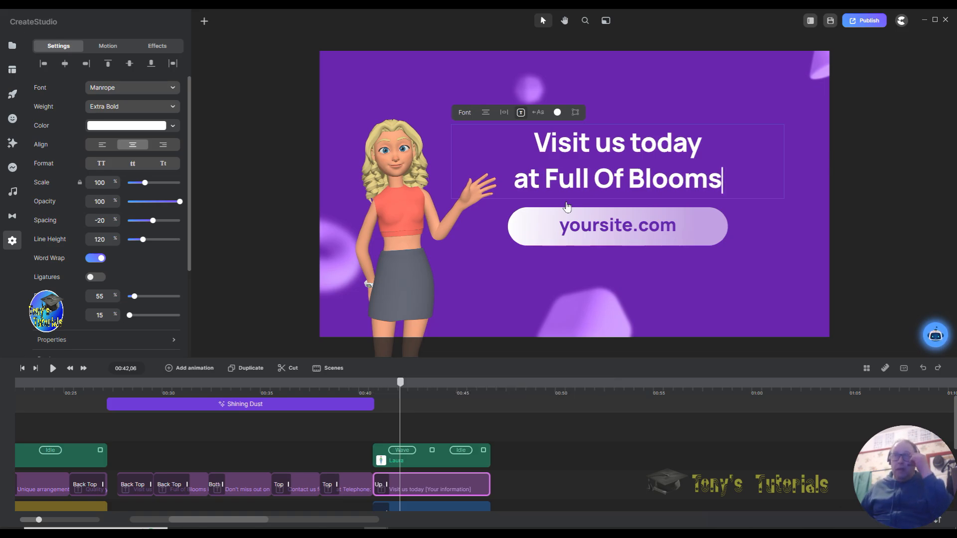
Step: In the closing scene's website button, replace "yoursite" with "fullofblooms" so the address reads fullofblooms.com
left_click(628, 239)
double_click(632, 225)
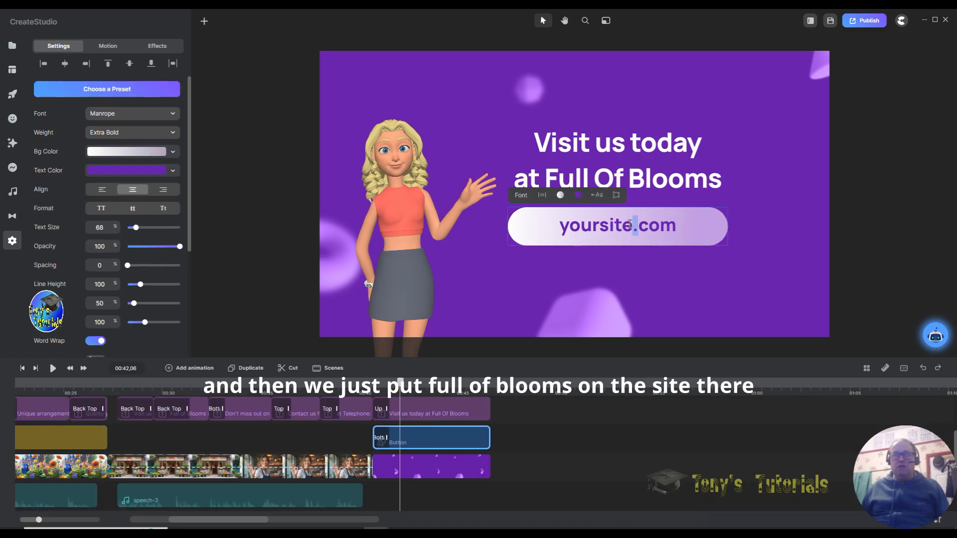
left_click_drag(633, 225, 558, 224)
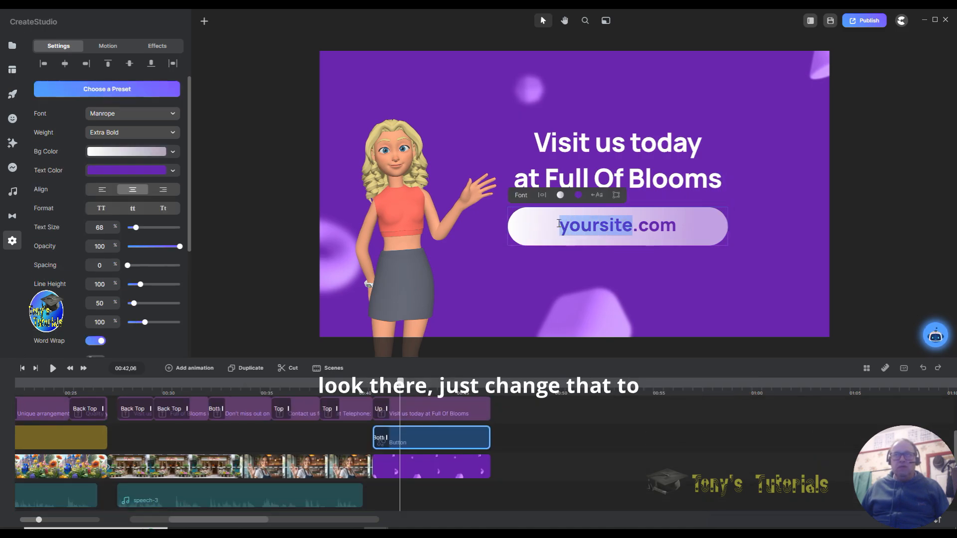
type("full")
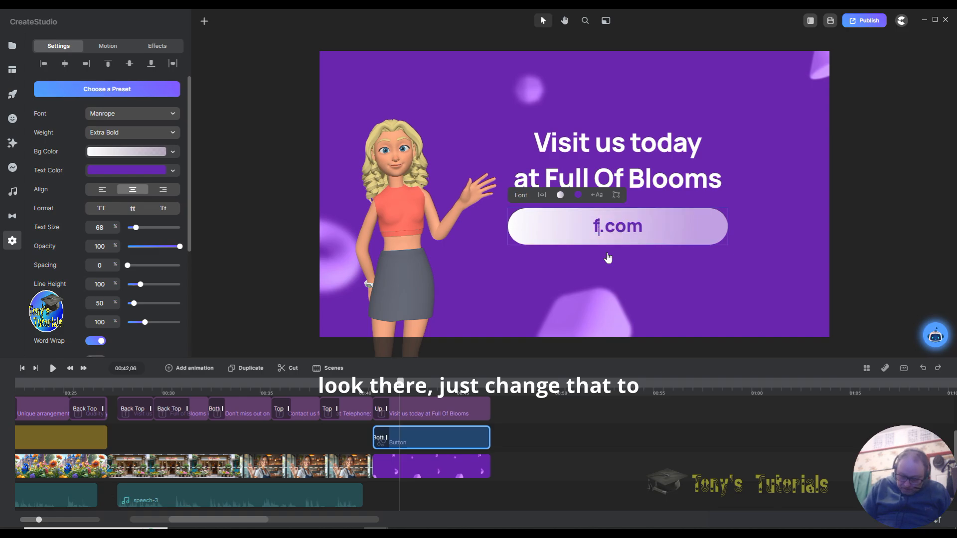
type("of")
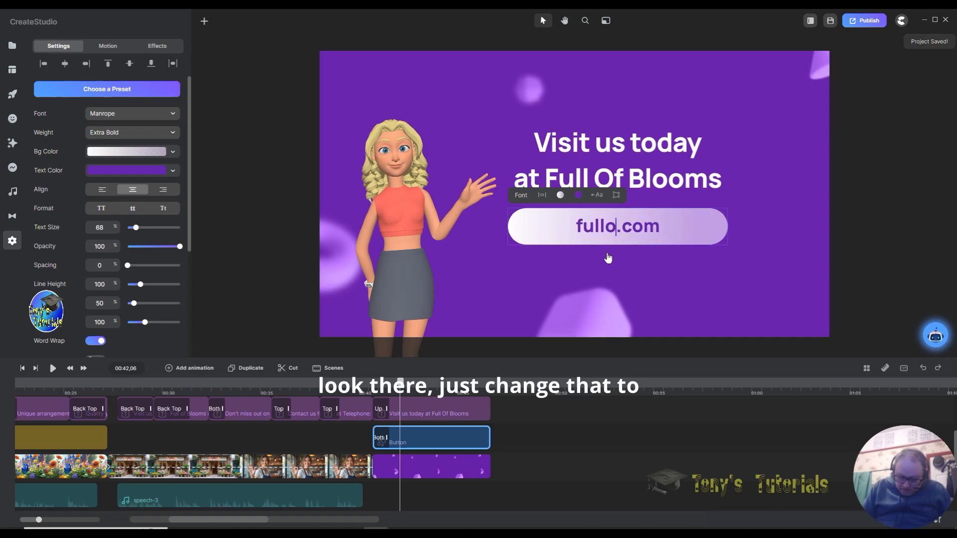
type("nb")
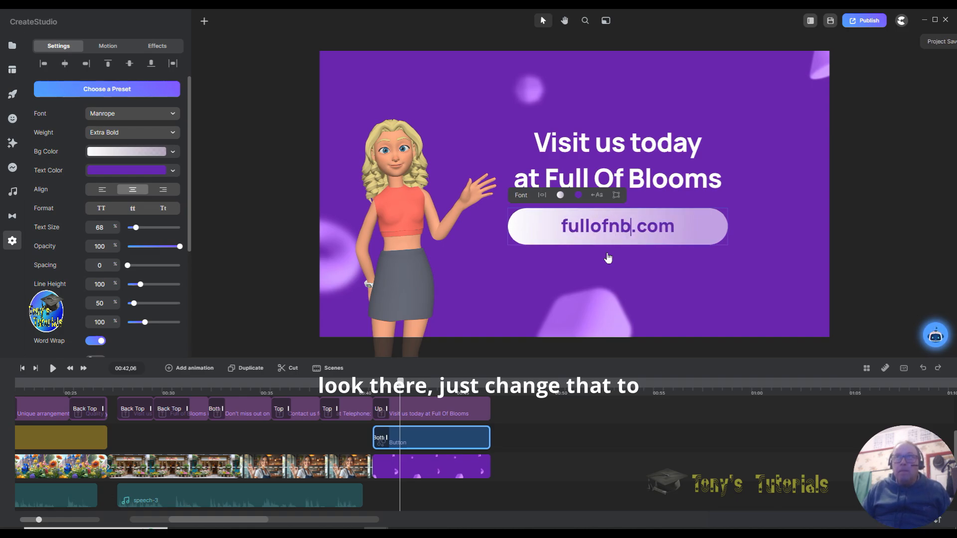
key("BackSpace")
key("BackSpace")
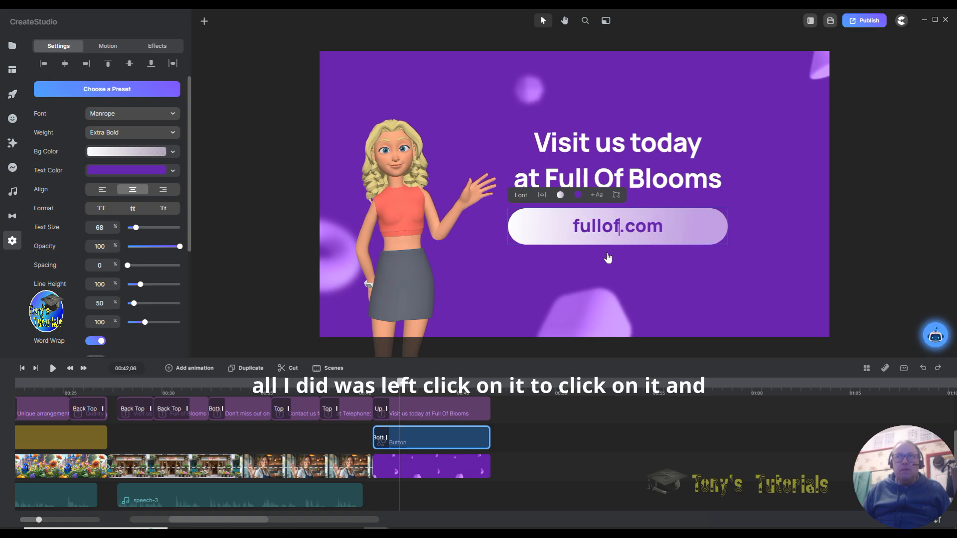
type("bloom")
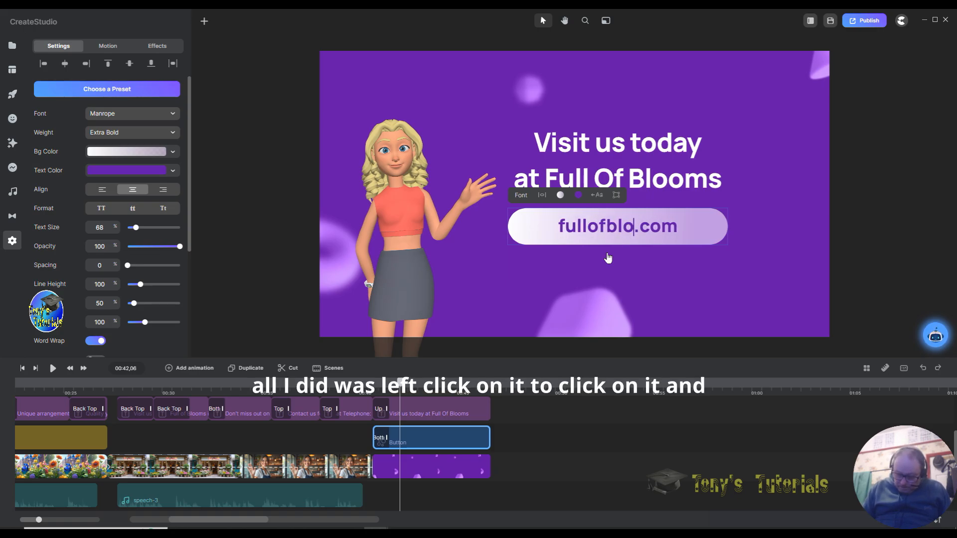
type("s")
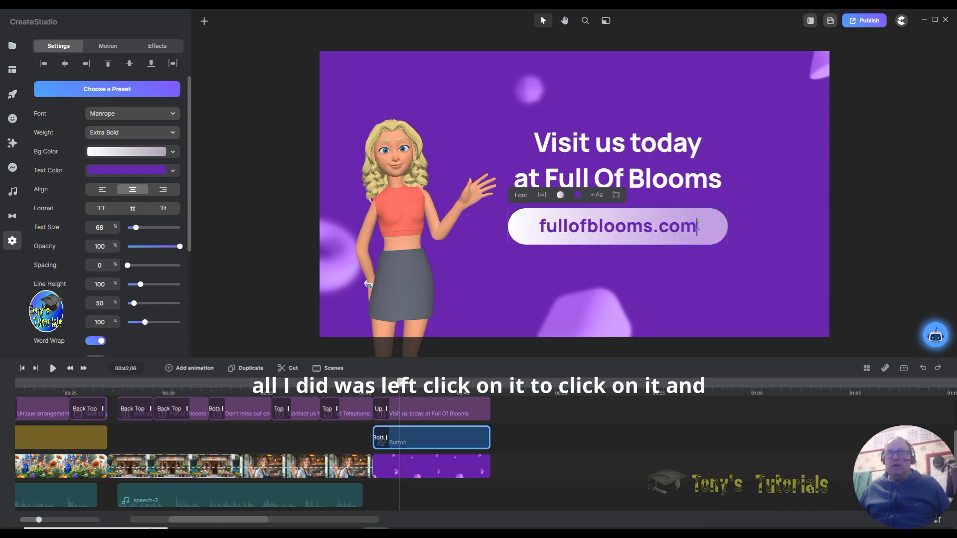
left_click(651, 307)
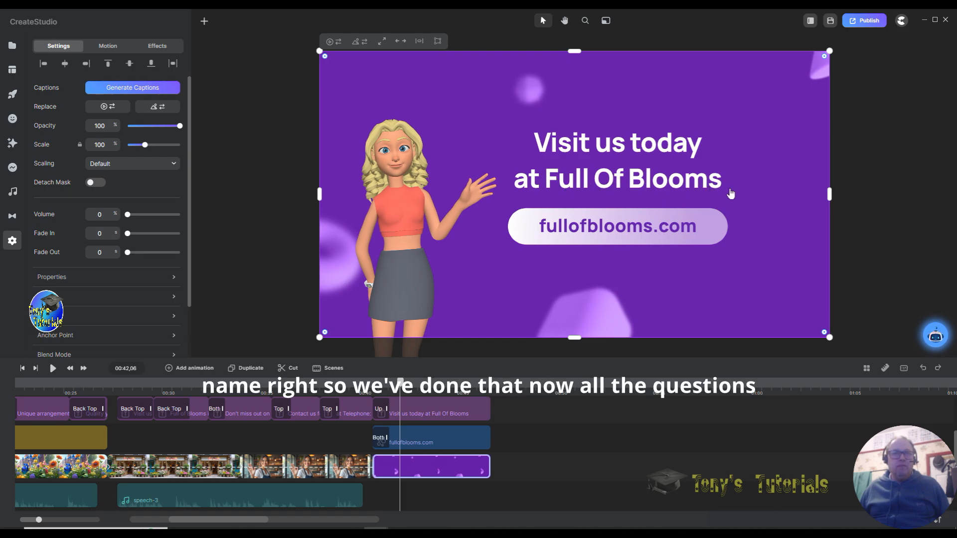
Step: Select the first speech clip on the timeline and view the AI text-to-speech options for replacing the voiceover
left_click_drag(402, 384, 159, 393)
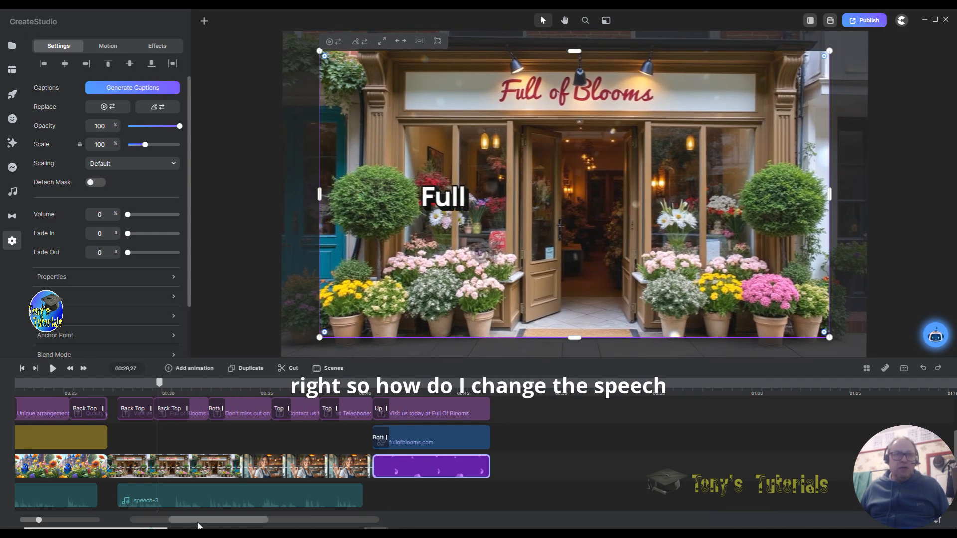
scroll(198, 523, "left", 5)
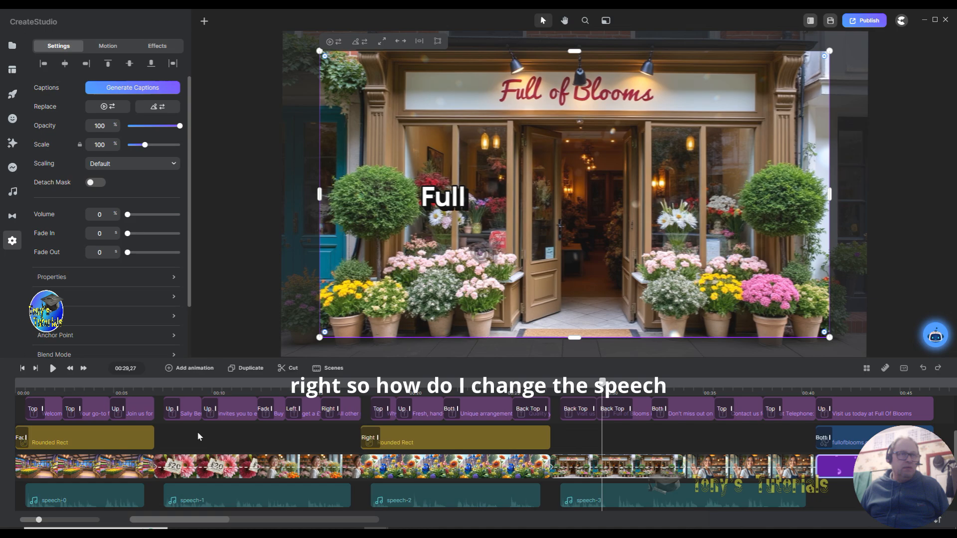
left_click(85, 500)
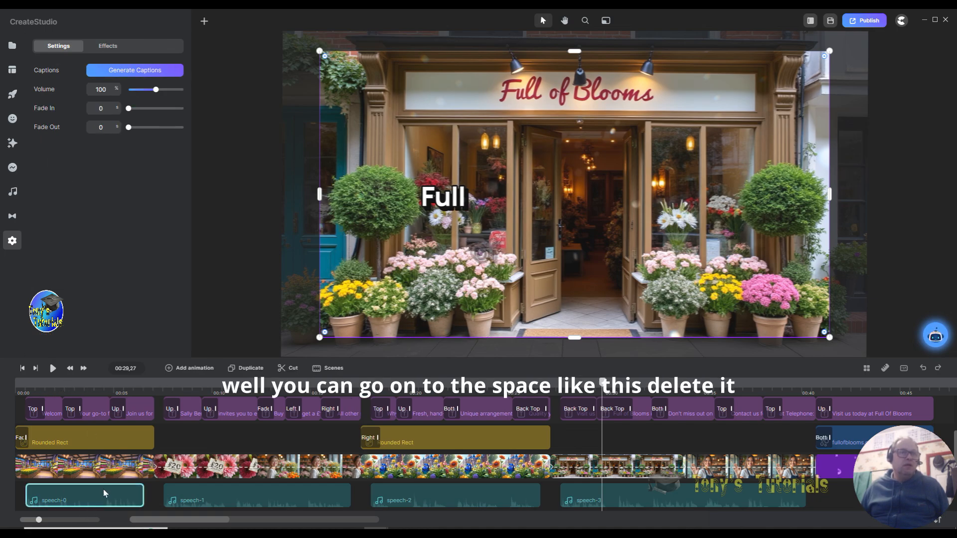
left_click(12, 194)
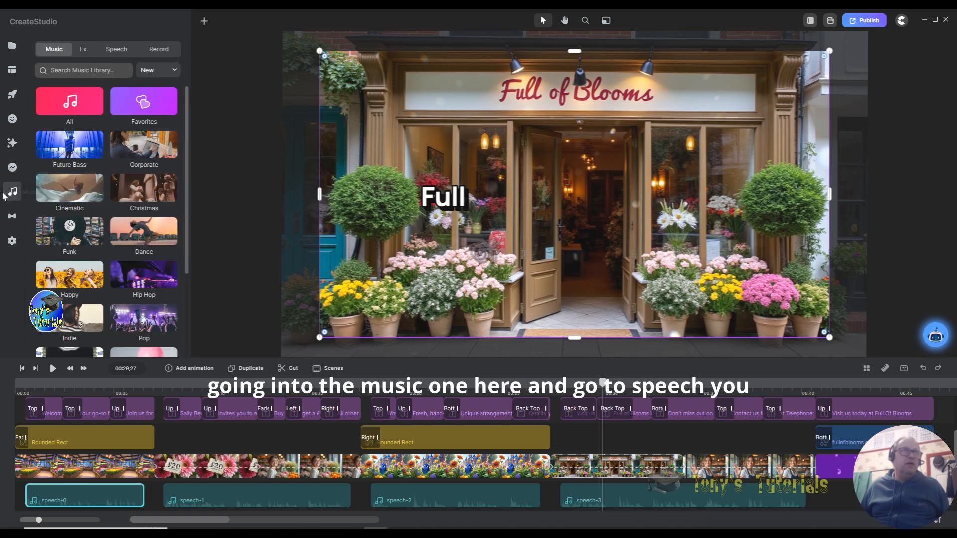
left_click(116, 49)
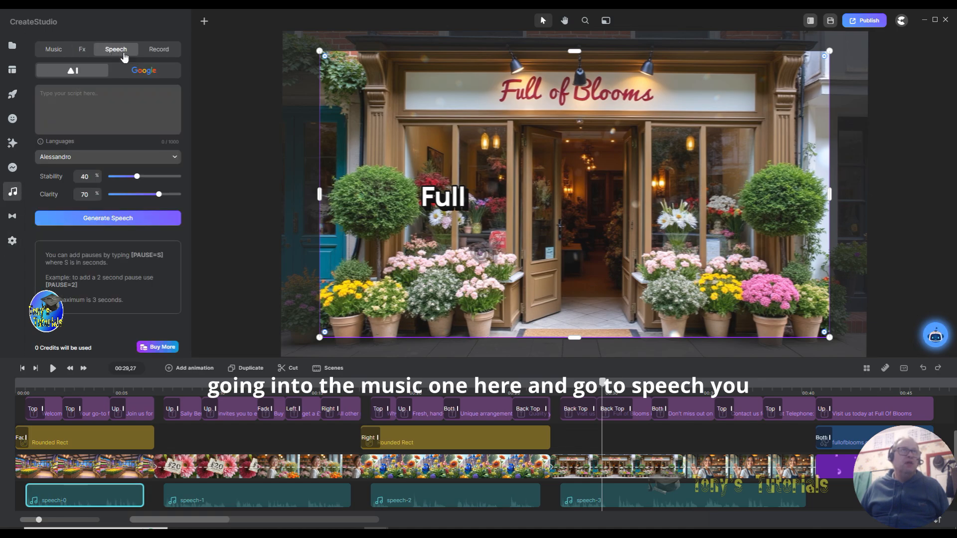
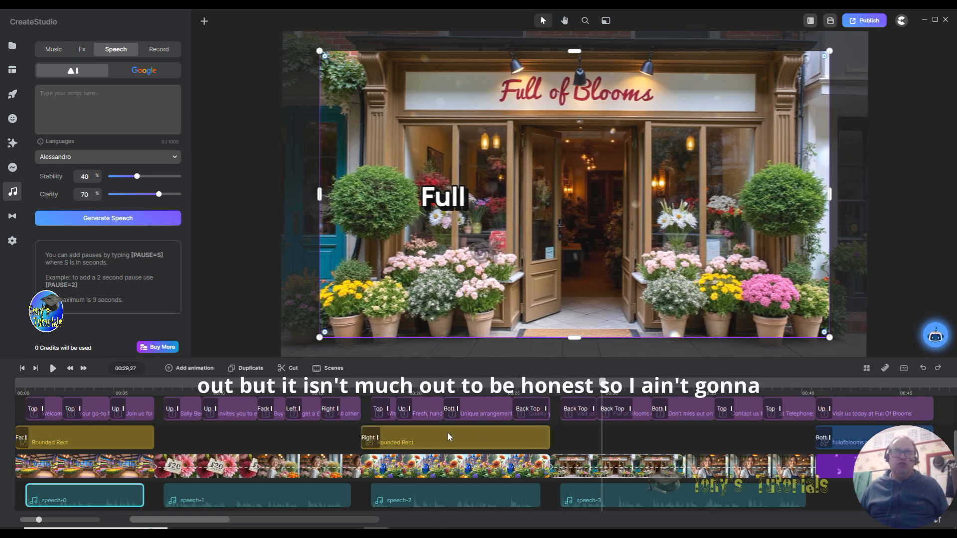
Step: Try to select all four speech clips at once to generate captions for them together
left_click_drag(598, 390, 46, 382)
left_click_drag(117, 381, 16, 383)
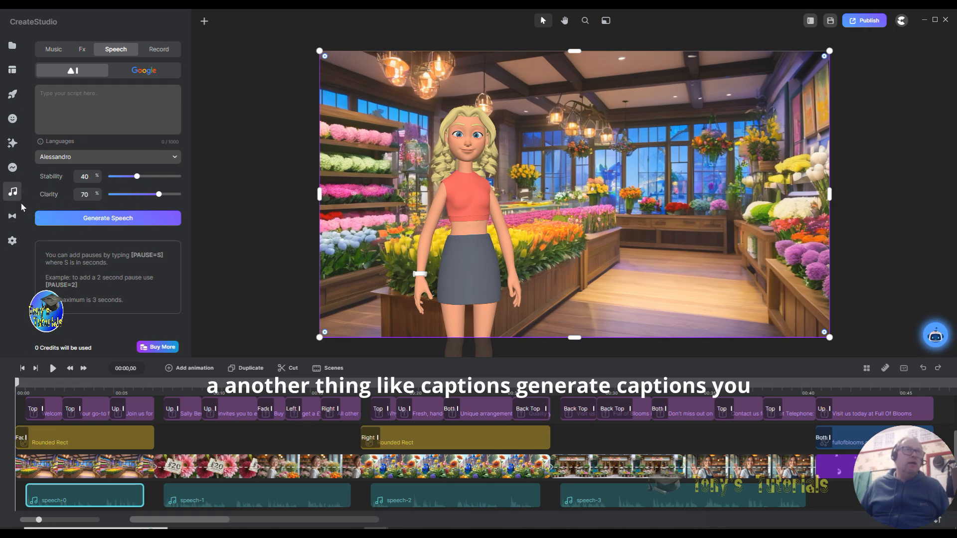
left_click(12, 241)
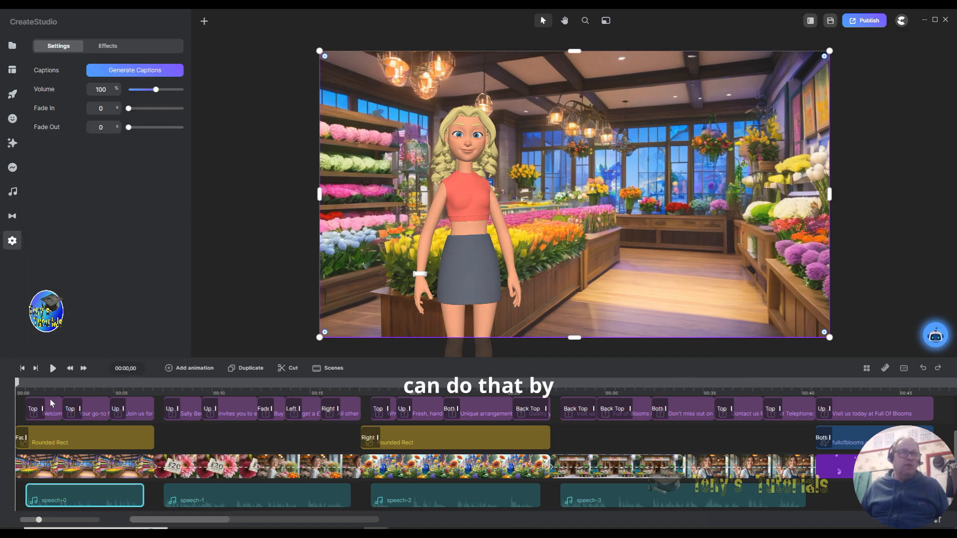
left_click_drag(17, 383, 28, 384)
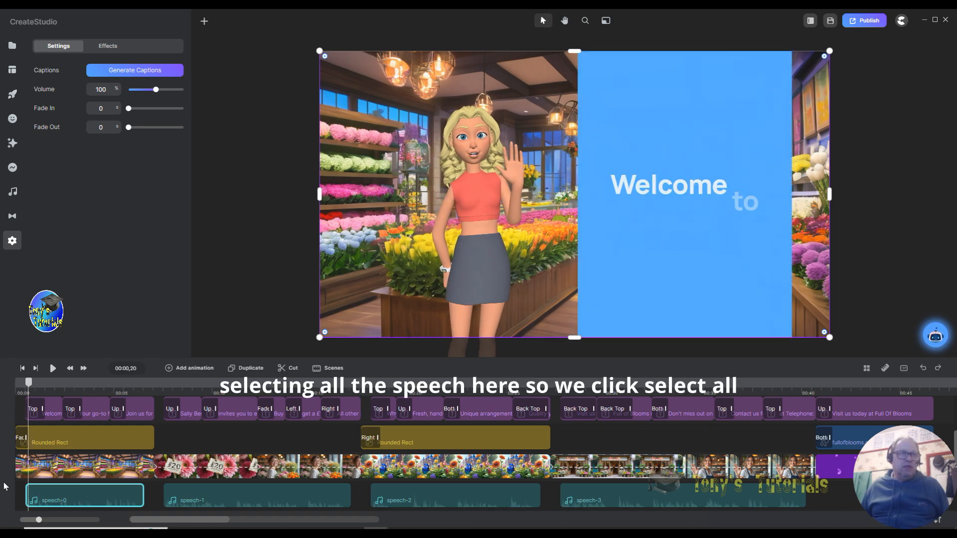
left_click_drag(18, 496, 955, 508)
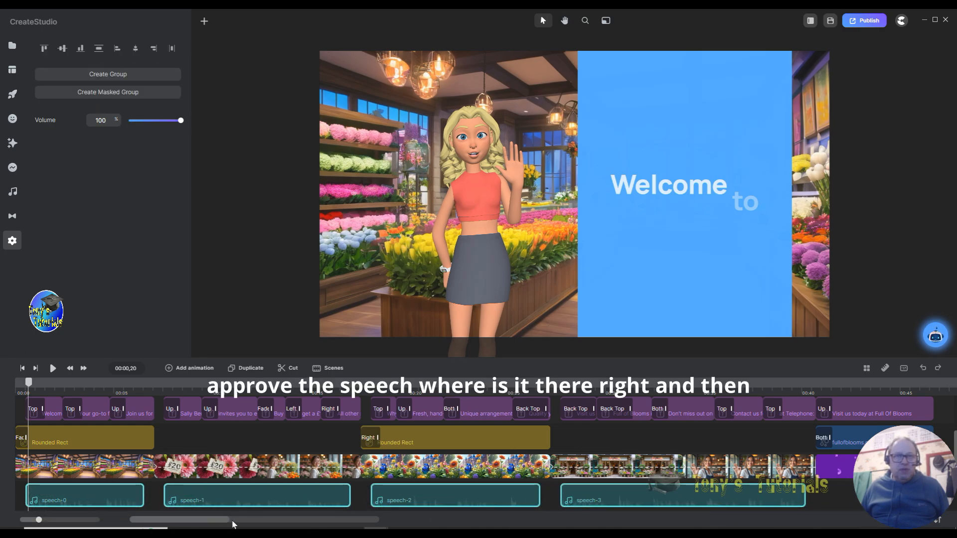
mouse_move(217, 522)
left_mouse_down()
mouse_move(250, 523)
mouse_move(218, 523)
left_mouse_up()
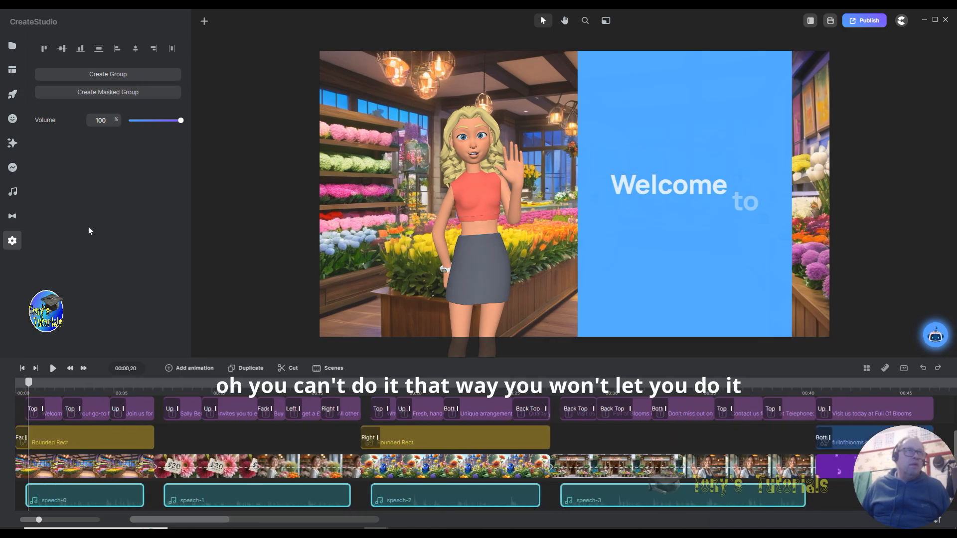
Step: Generate English captions for the first speech clip and apply the "Oh so bold" caption preset
left_click(85, 503)
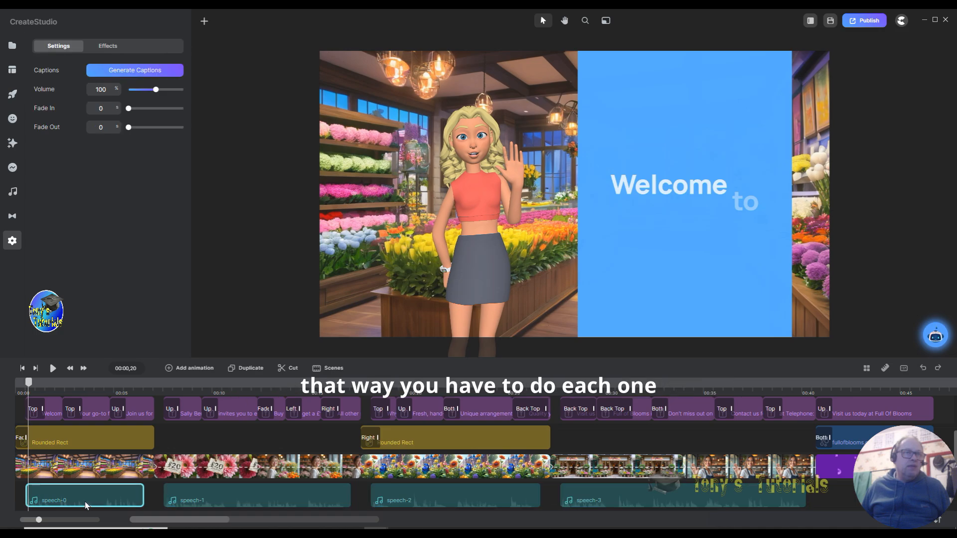
left_click(110, 72)
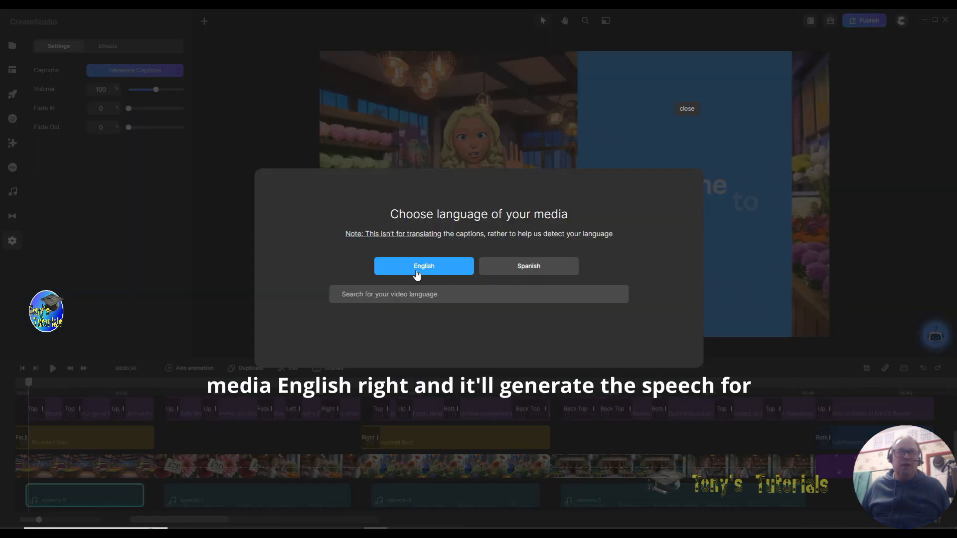
left_click(439, 275)
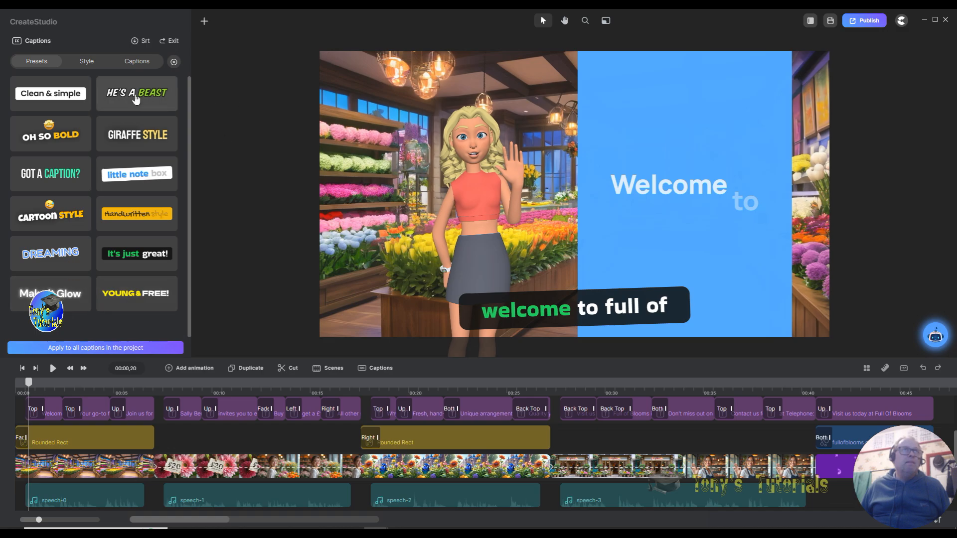
left_click(59, 142)
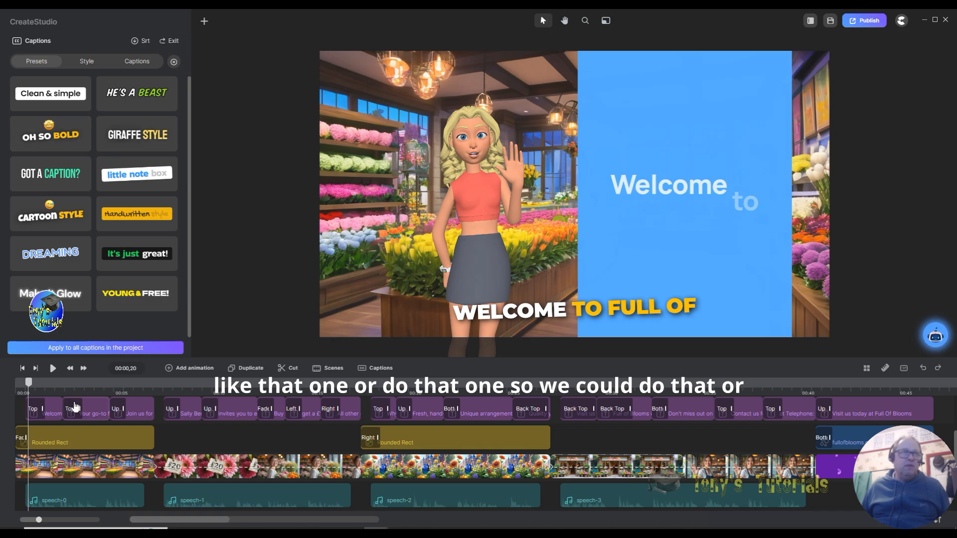
Step: Move the generated caption in the opening scene completely outside the visible frame to hide it
left_click_drag(29, 384, 7, 379)
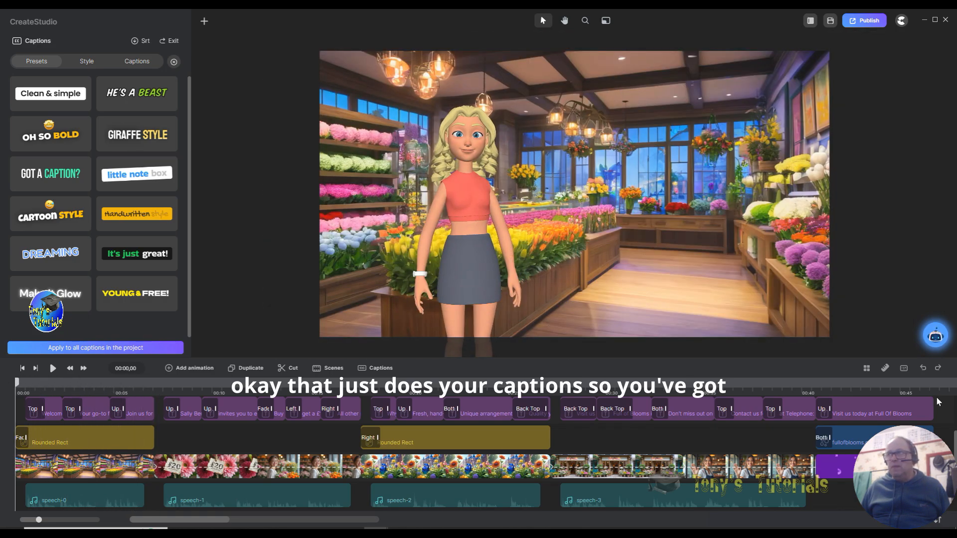
mouse_move(955, 439)
left_mouse_down()
mouse_move(955, 411)
mouse_move(954, 466)
mouse_move(953, 425)
left_mouse_up()
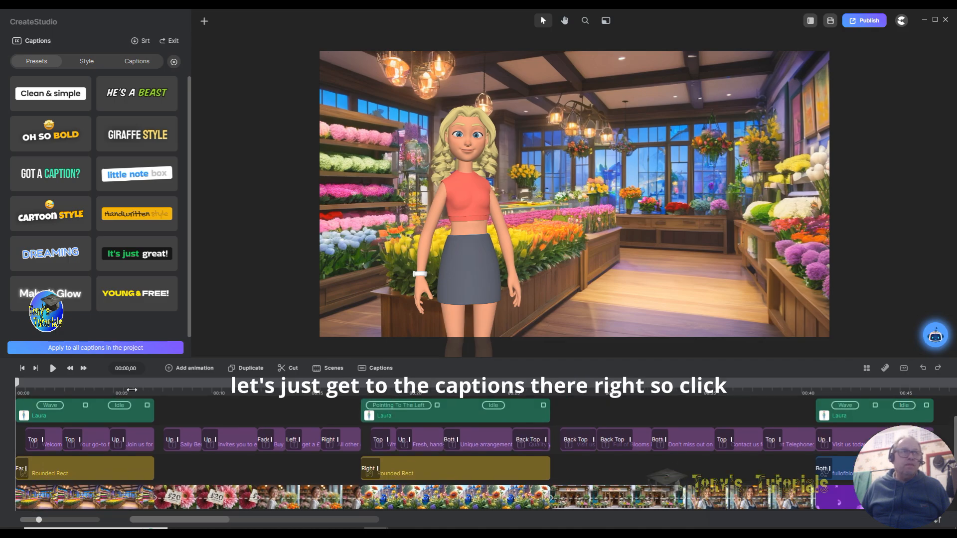
left_click_drag(20, 384, 52, 385)
left_click(541, 308)
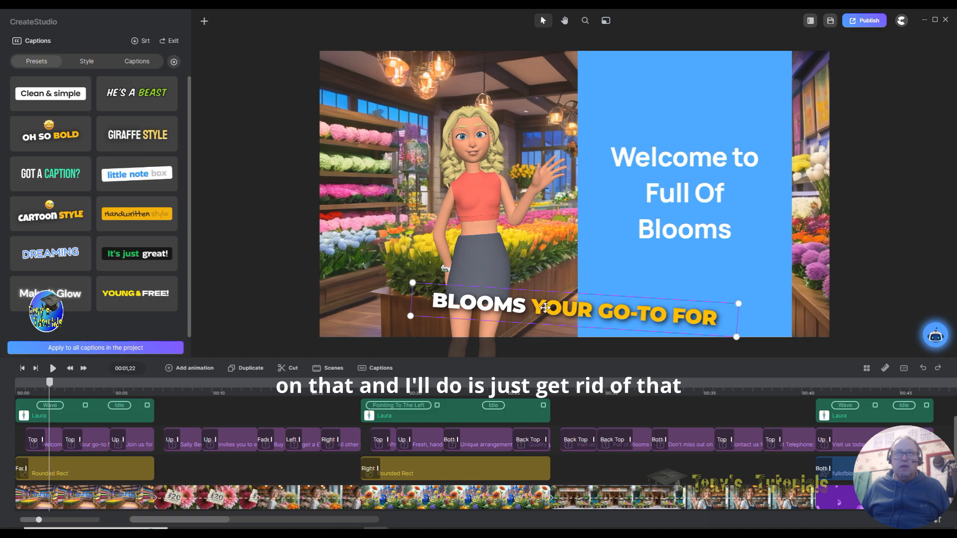
right_click(547, 317)
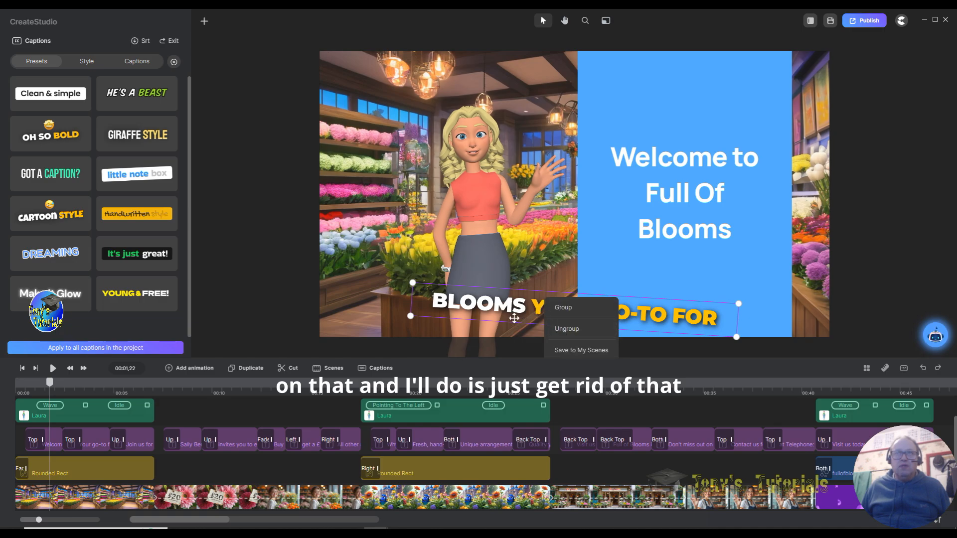
right_click(518, 320)
left_click_drag(482, 308, 353, 297)
left_click_drag(590, 304, 470, 410)
left_click(469, 414)
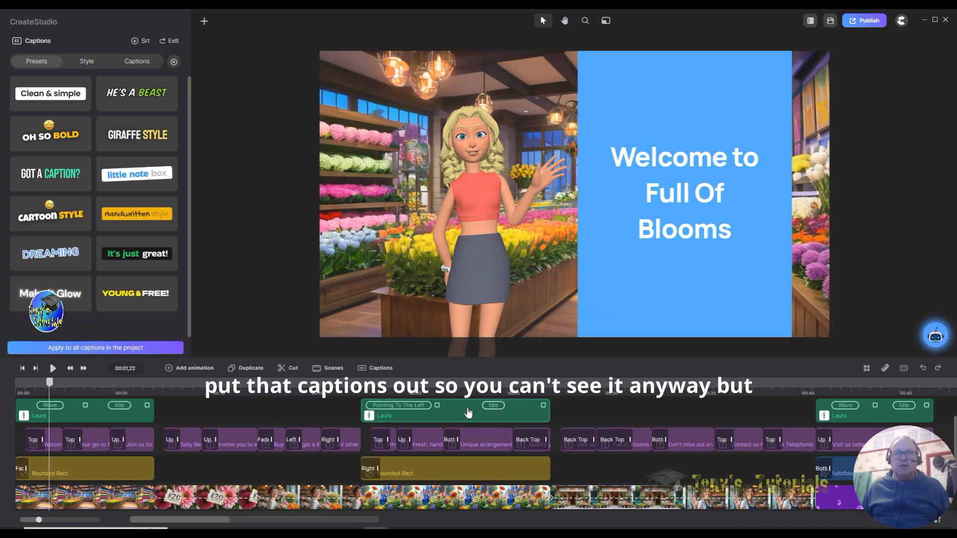
Step: Reopen the first speech clip's captions for editing and examine the position, animation and text style settings
left_click_drag(56, 392, 4, 384)
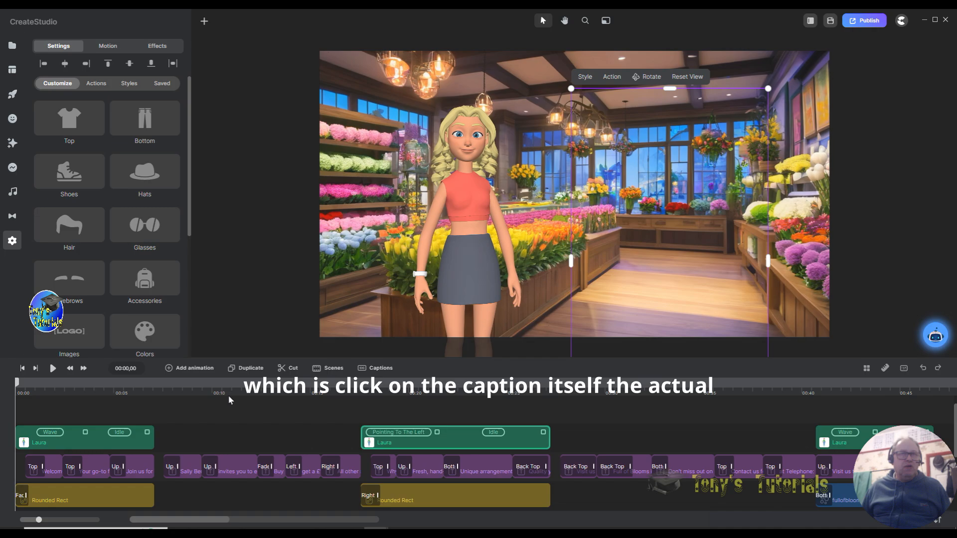
left_click_drag(956, 416, 956, 476)
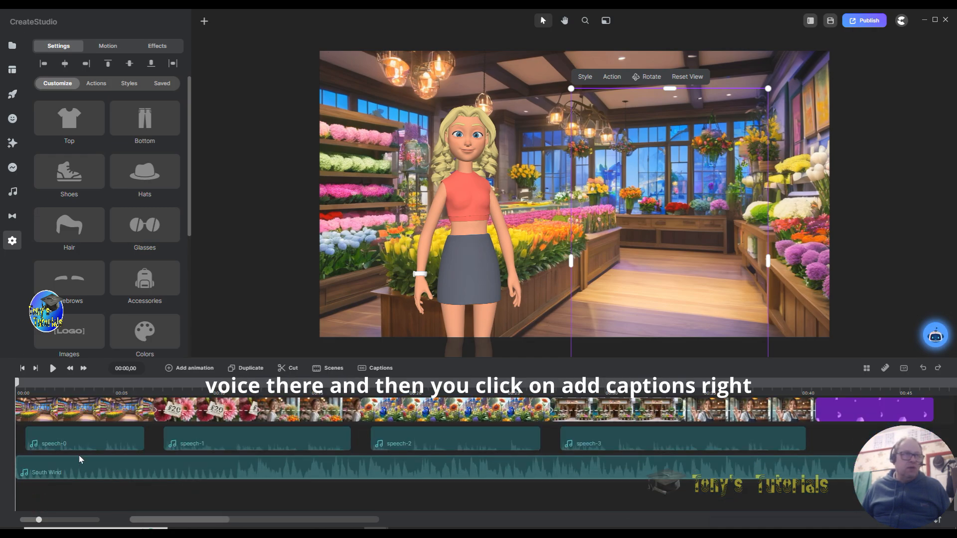
left_click(82, 439)
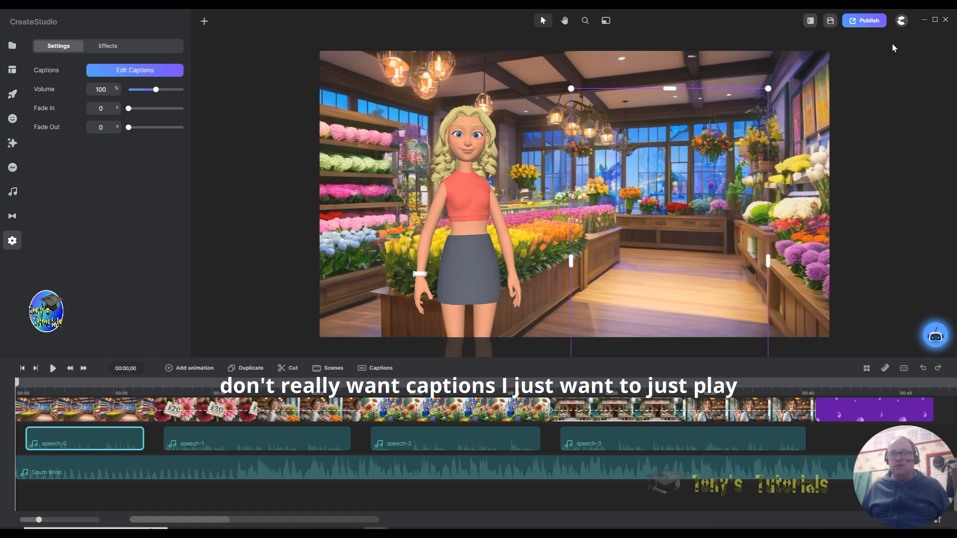
mouse_move(18, 388)
left_mouse_down()
mouse_move(512, 403)
mouse_move(912, 394)
mouse_move(16, 402)
left_mouse_up()
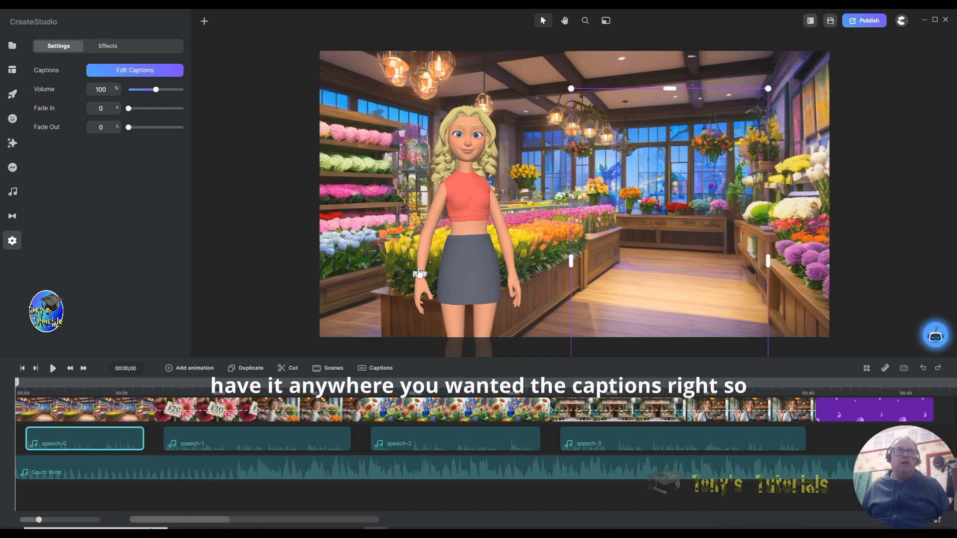
left_click(135, 72)
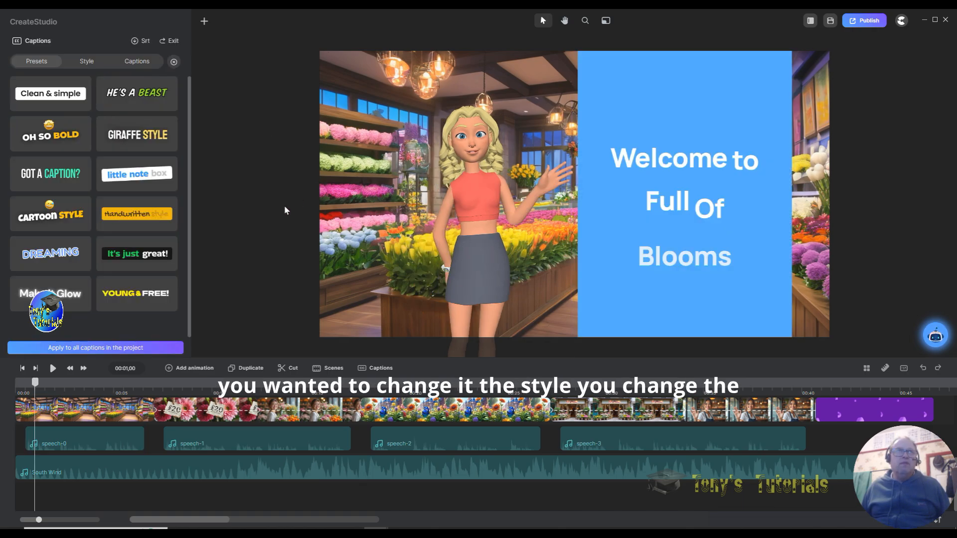
left_click(88, 62)
left_click_drag(192, 117, 210, 86)
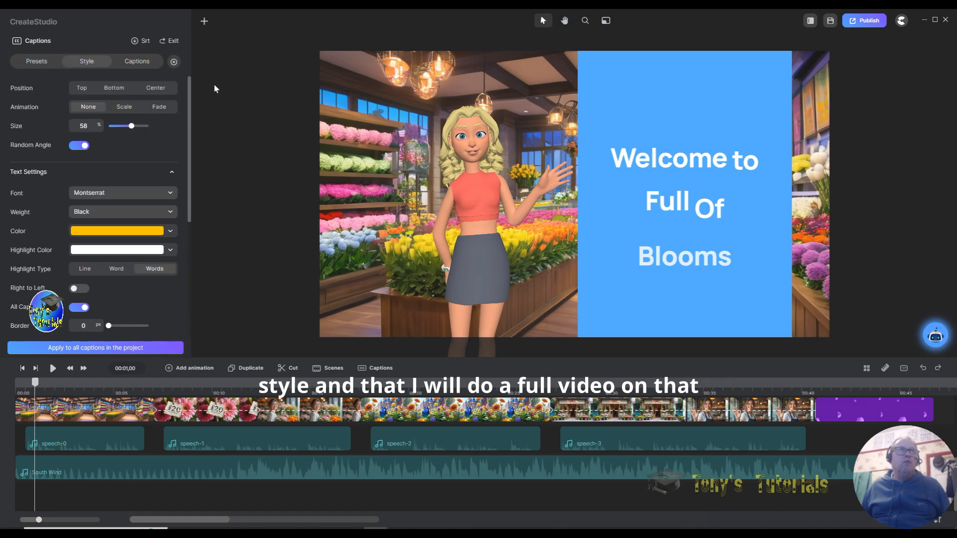
Step: Close the caption editor and select the castle and flowers background image in the "Why choose us?" scene
left_click(169, 44)
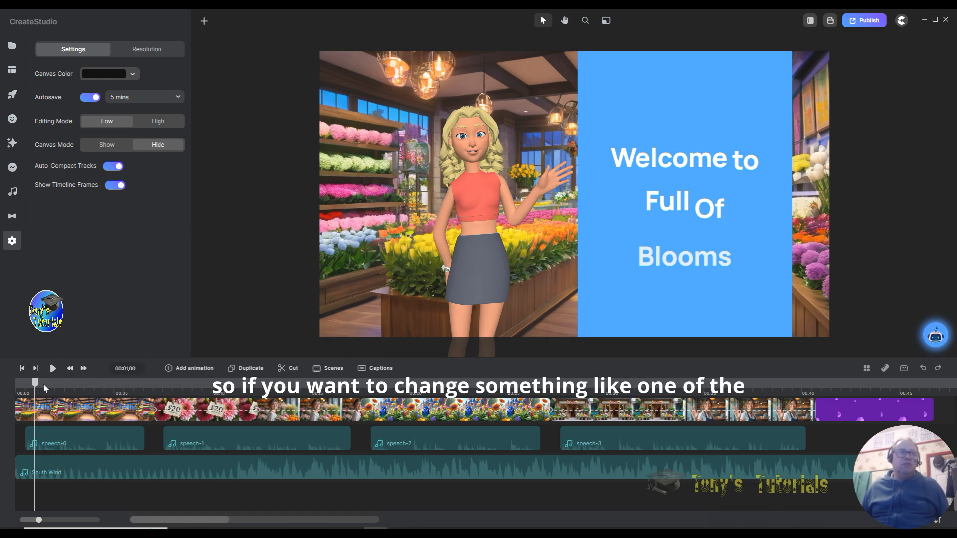
left_click_drag(38, 386, 206, 407)
left_click(206, 409)
scroll(297, 411, "up", 1)
left_click(424, 437)
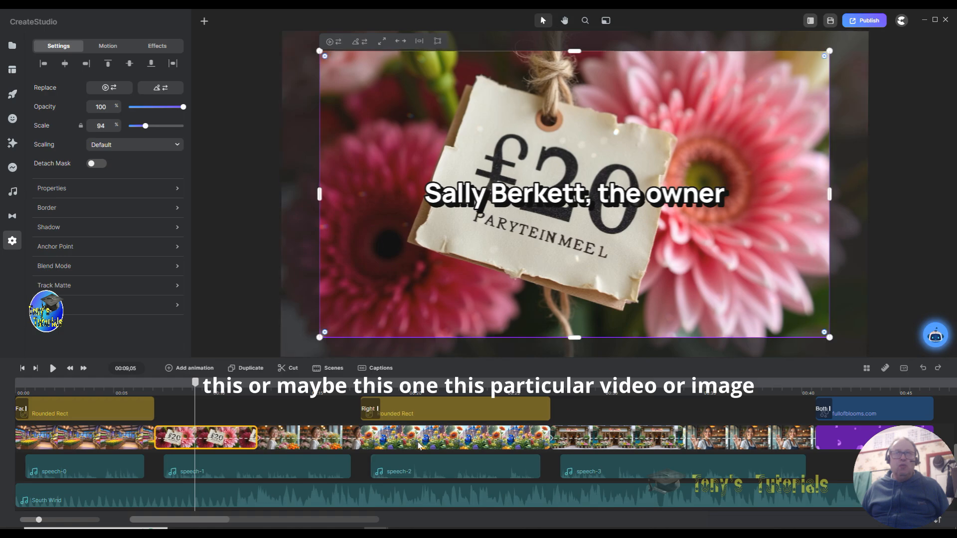
left_click_drag(241, 383, 438, 400)
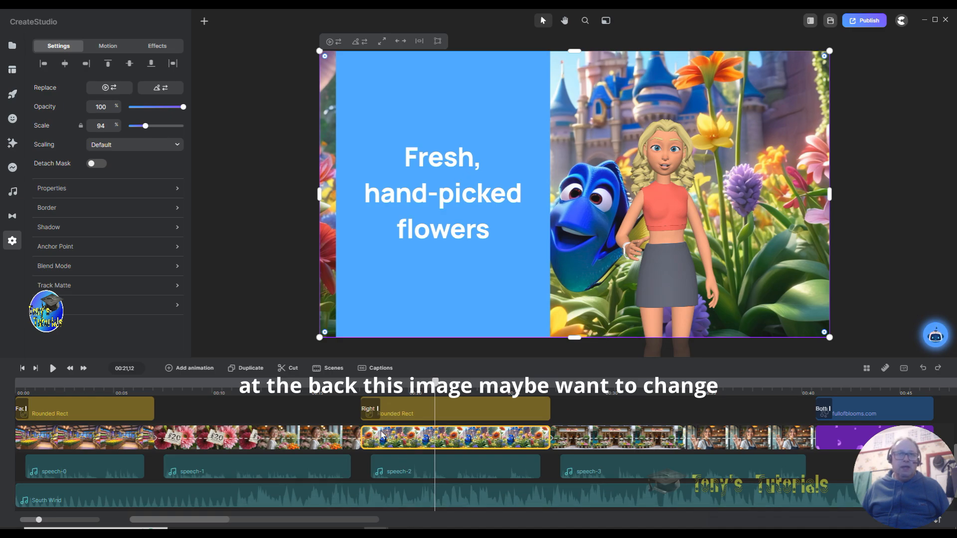
left_click_drag(436, 384, 382, 400)
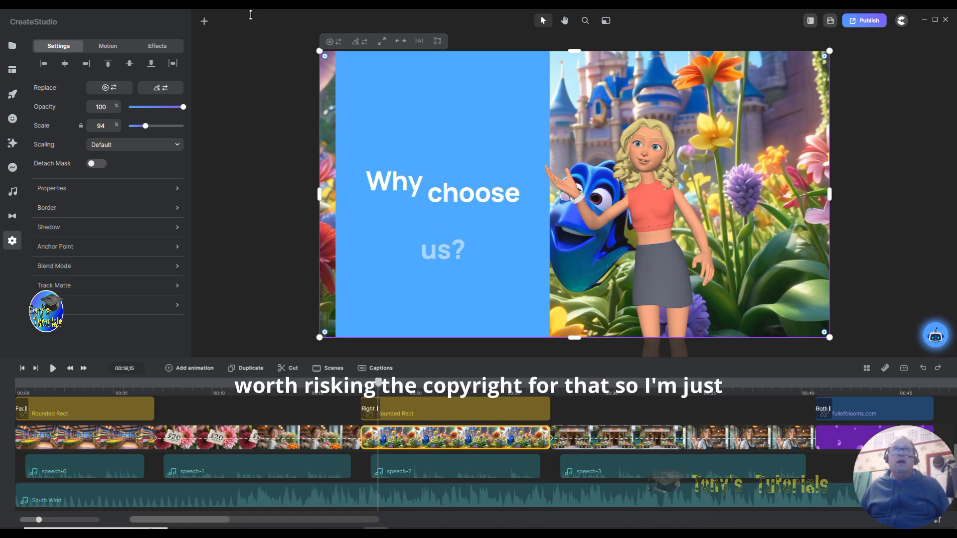
Step: Start replacing the background image and browse the My Book Duo (G:) drive for a folder containing suitable photos
left_click(359, 43)
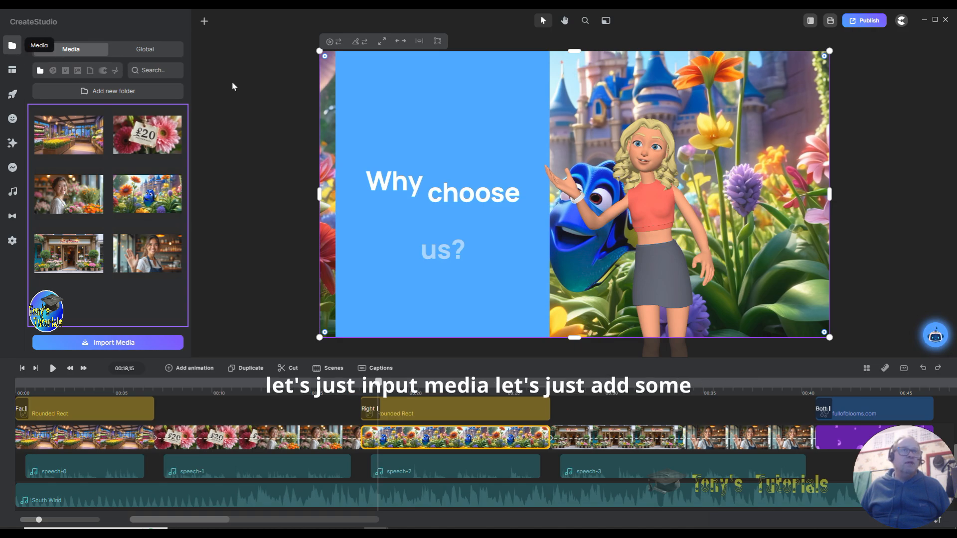
left_click(133, 345)
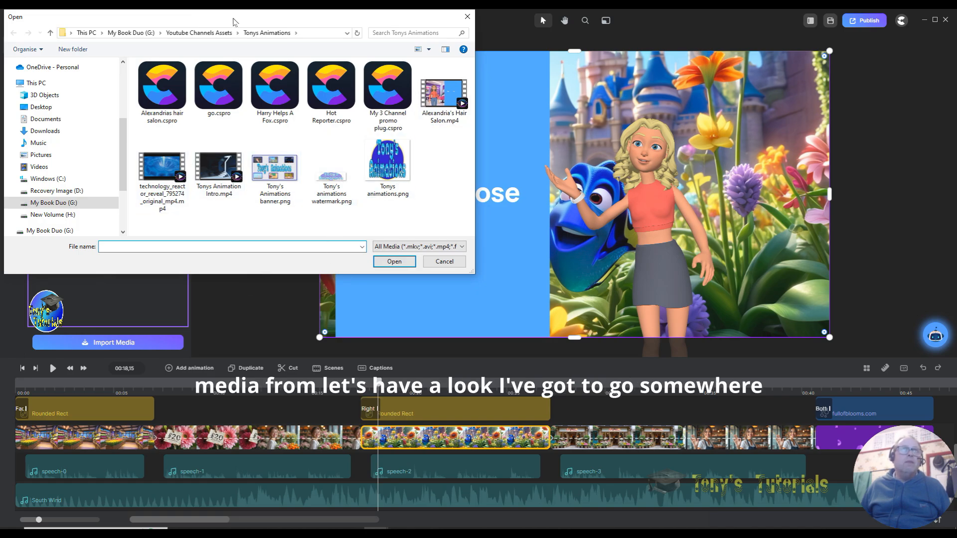
left_click(153, 33)
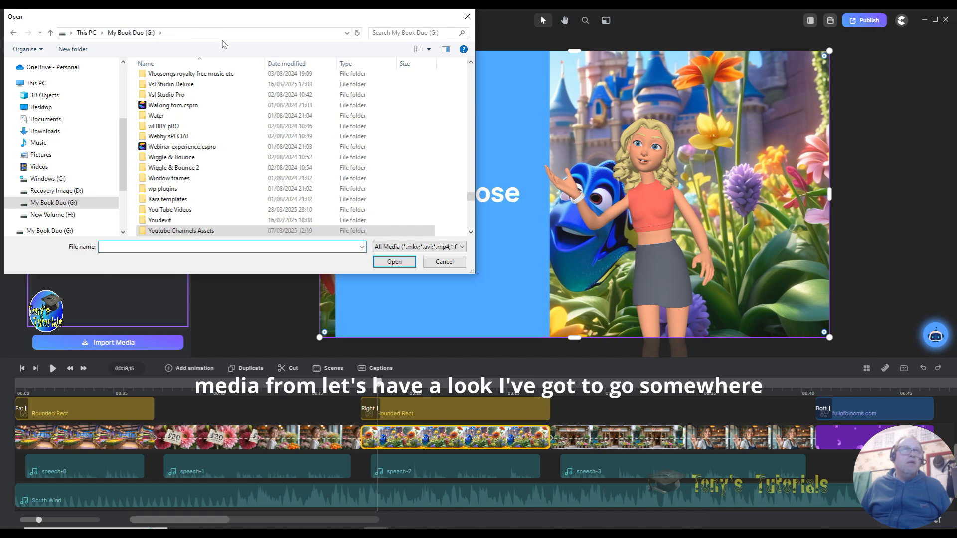
scroll(212, 174, "up", 15)
scroll(210, 170, "up", 20)
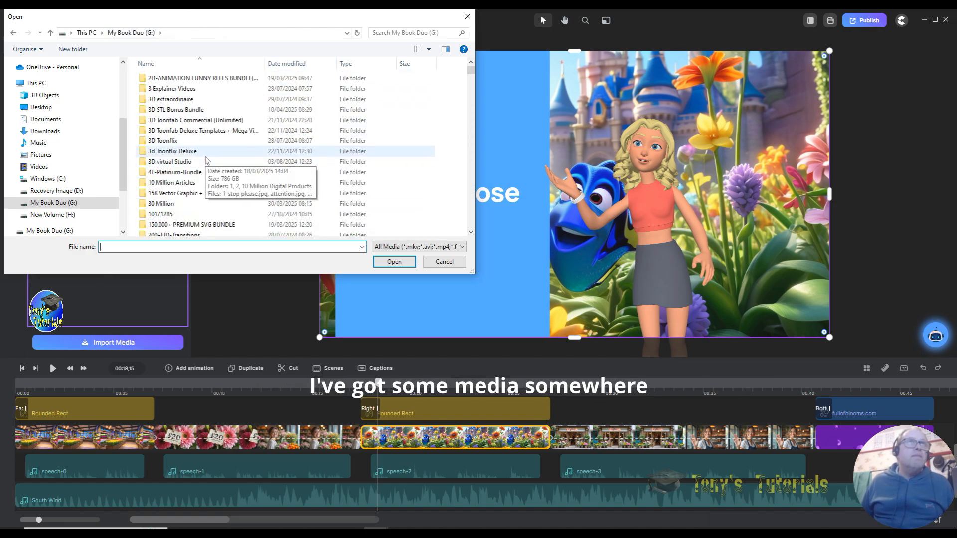
scroll(207, 160, "down", 5)
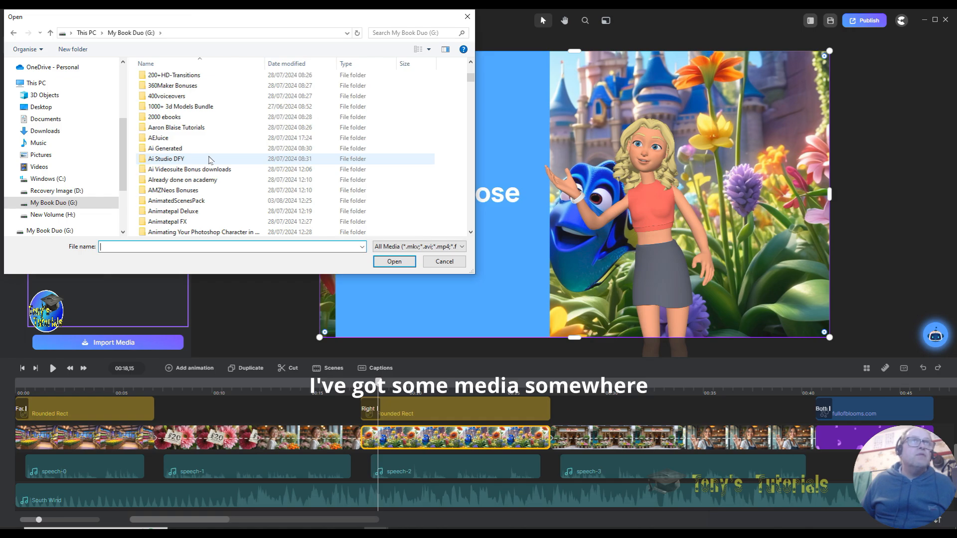
scroll(209, 160, "down", 5)
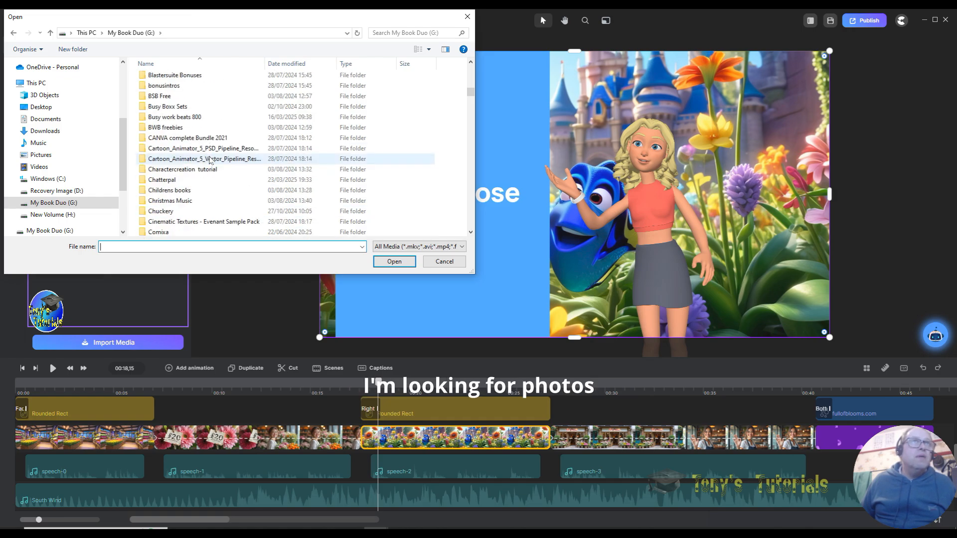
scroll(210, 160, "down", 20)
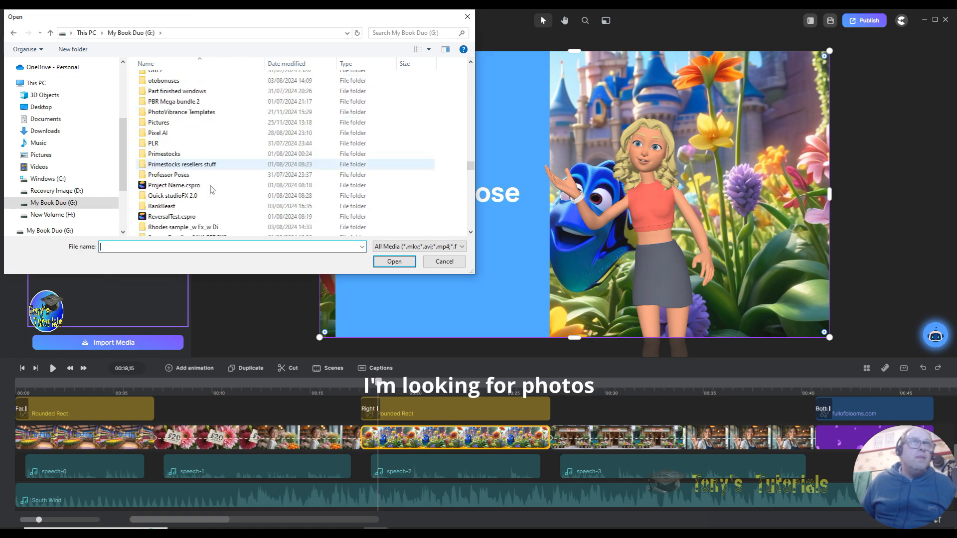
scroll(212, 188, "up", 15)
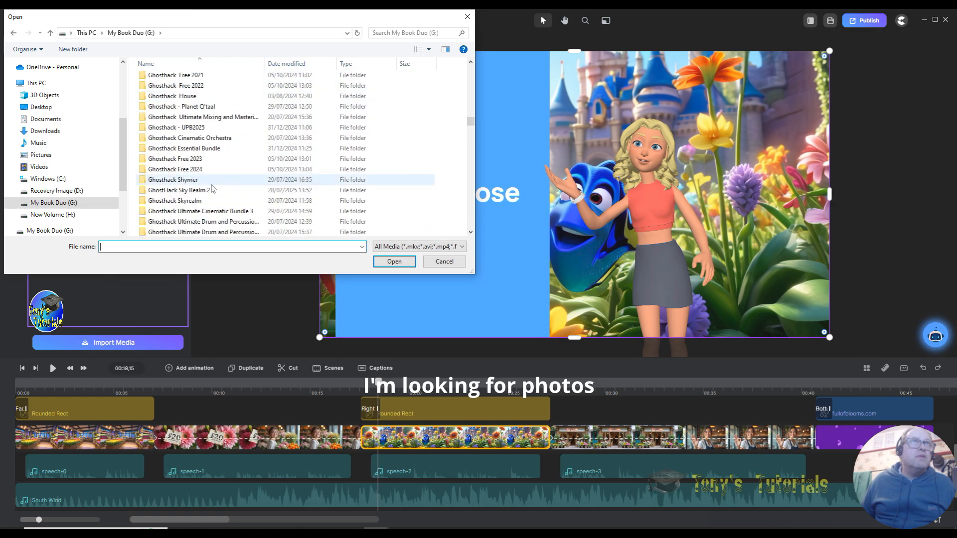
scroll(211, 188, "down", 15)
scroll(211, 188, "up", 5)
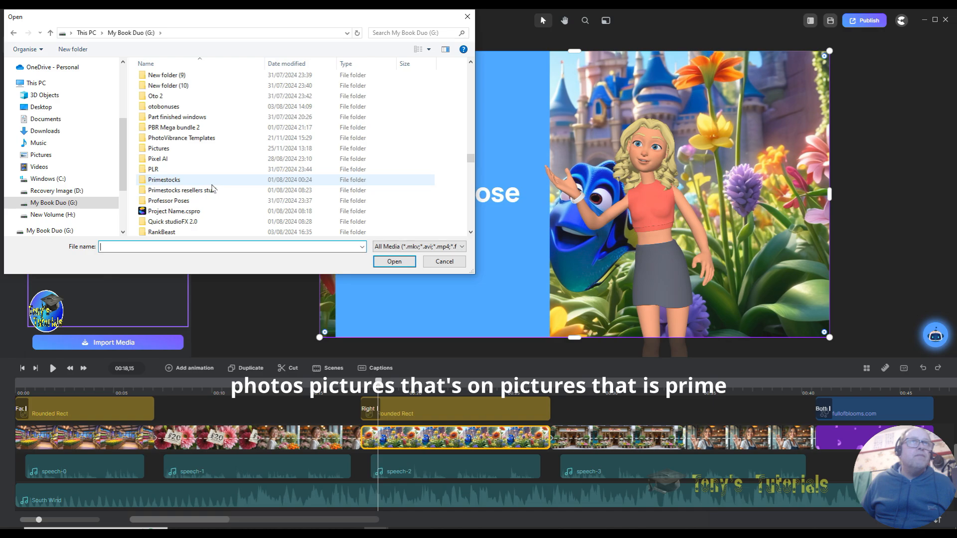
scroll(211, 188, "down", 4)
scroll(211, 188, "up", 9)
scroll(212, 189, "down", 5)
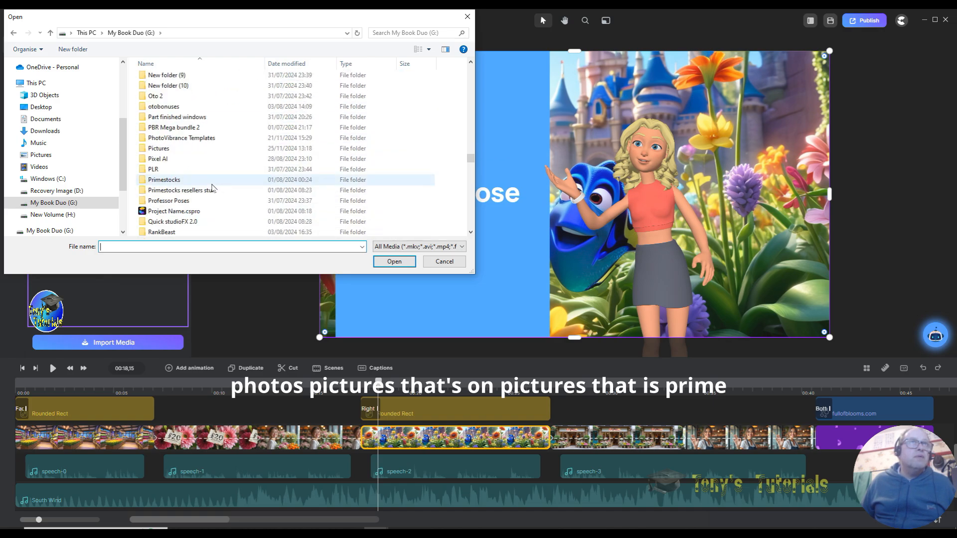
scroll(212, 188, "down", 6)
scroll(212, 188, "up", 6)
scroll(211, 188, "down", 6)
scroll(211, 189, "up", 6)
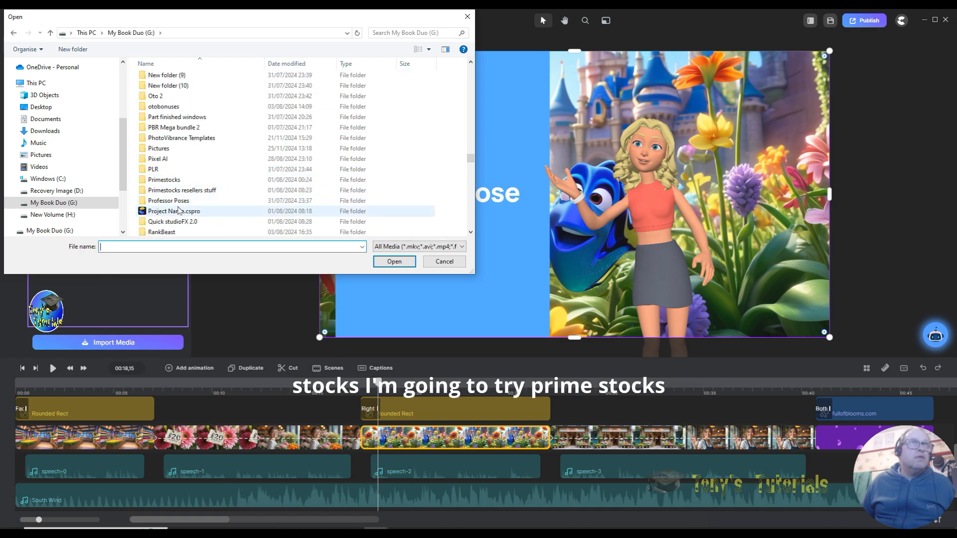
Step: Look through the Primestocks subfolders "Motion Backgrounds" and "Primestocks resellers stuff" for a usable background picture
double_click(186, 181)
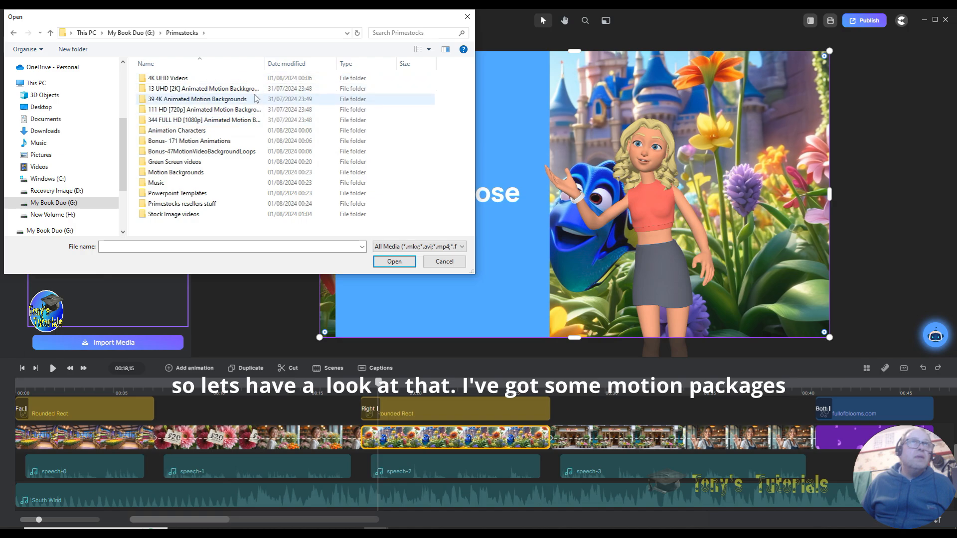
double_click(222, 173)
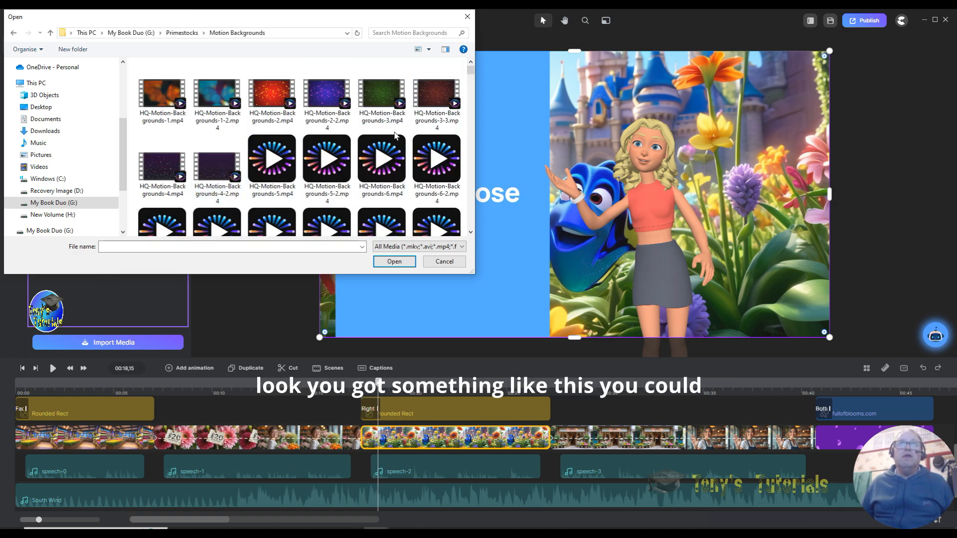
scroll(357, 165, "down", 4)
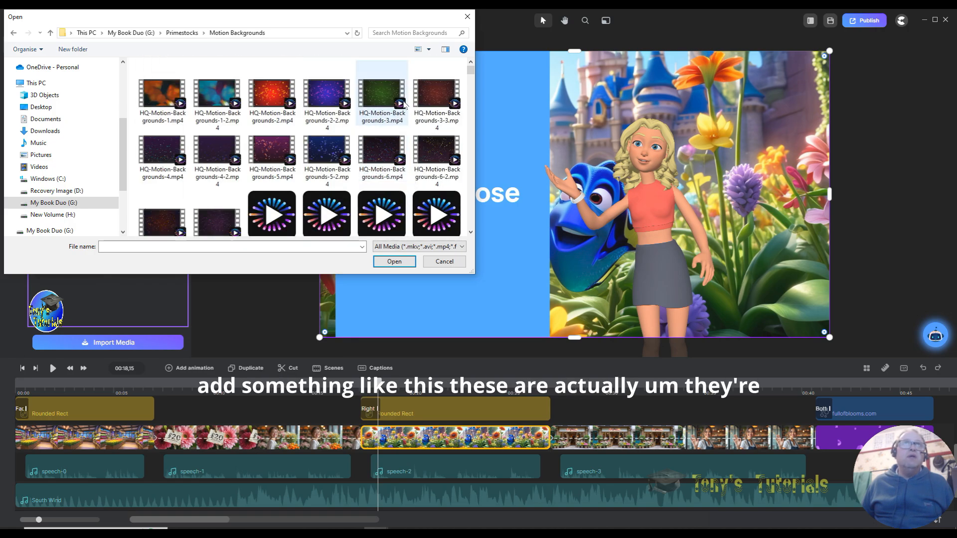
left_click(185, 33)
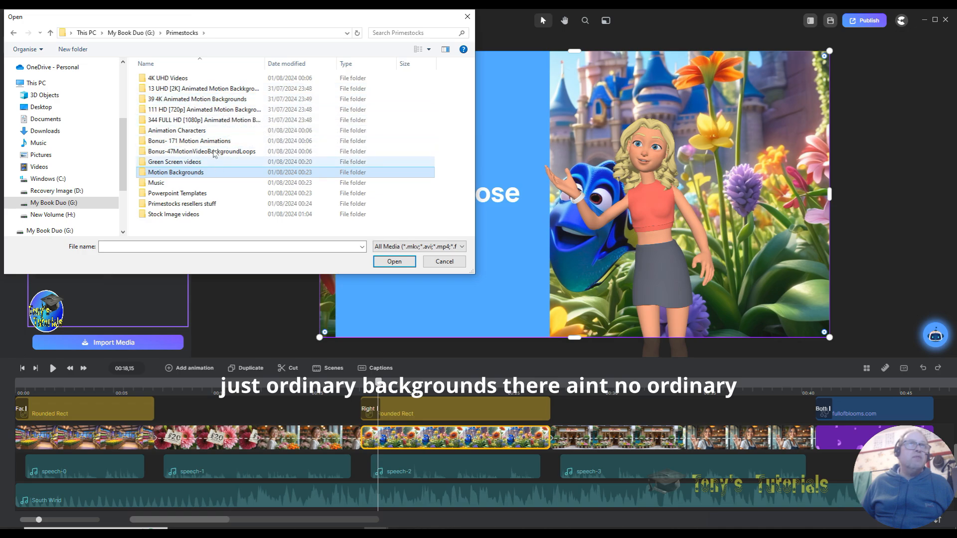
double_click(182, 203)
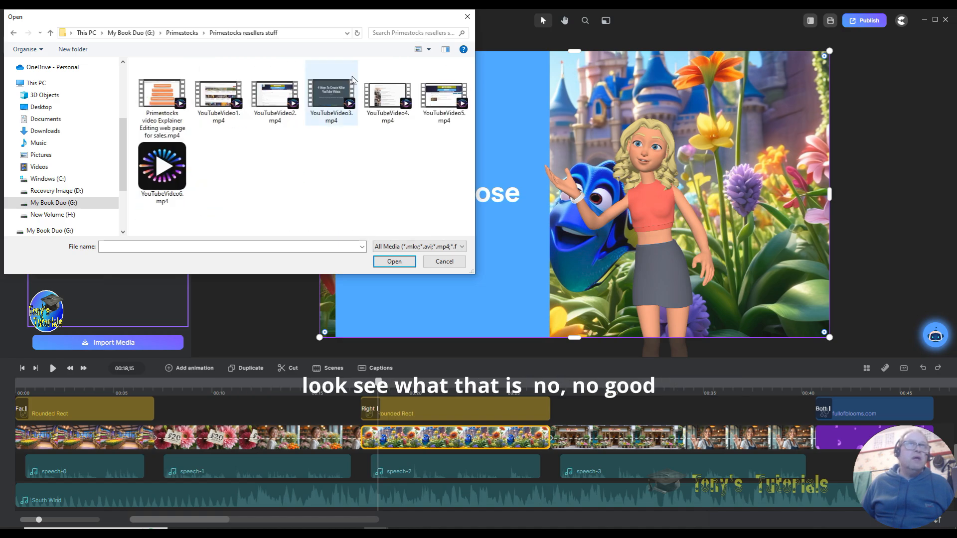
left_click(175, 33)
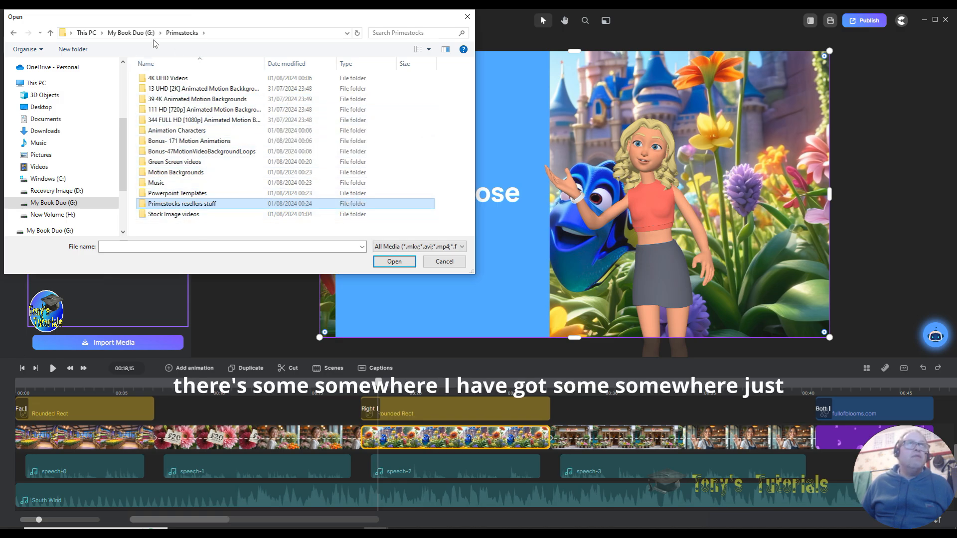
Step: Import the picture 2b1415aed952bdae299d1f1debc709c3.jpg from the My Book Duo (G:) drive into the project media
left_click(131, 32)
scroll(231, 162, "down", 1)
scroll(231, 163, "down", 15)
scroll(232, 162, "down", 10)
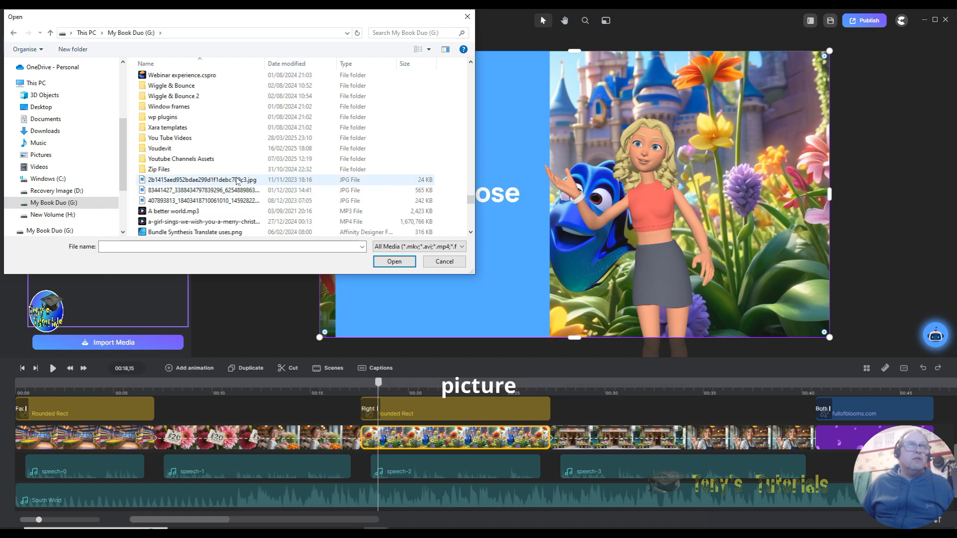
left_click(237, 180)
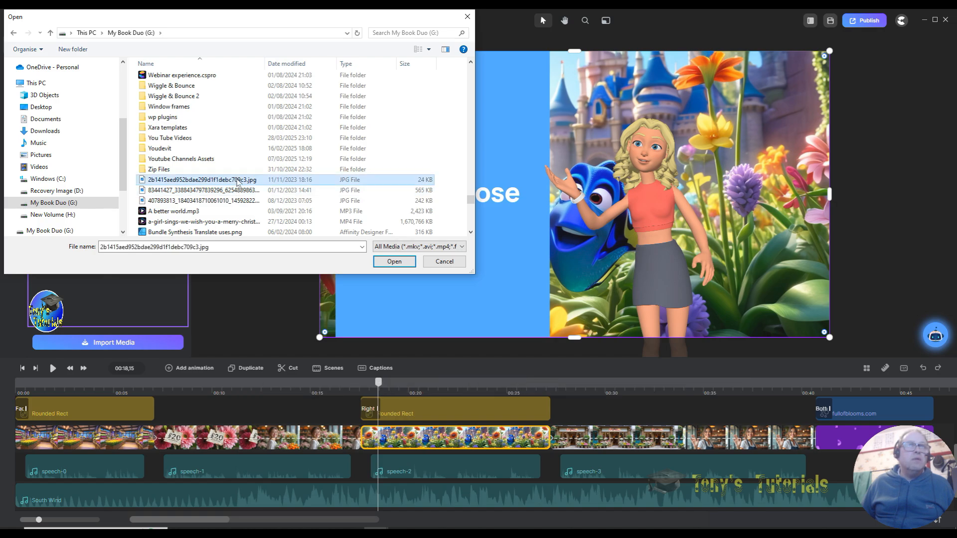
left_click(394, 262)
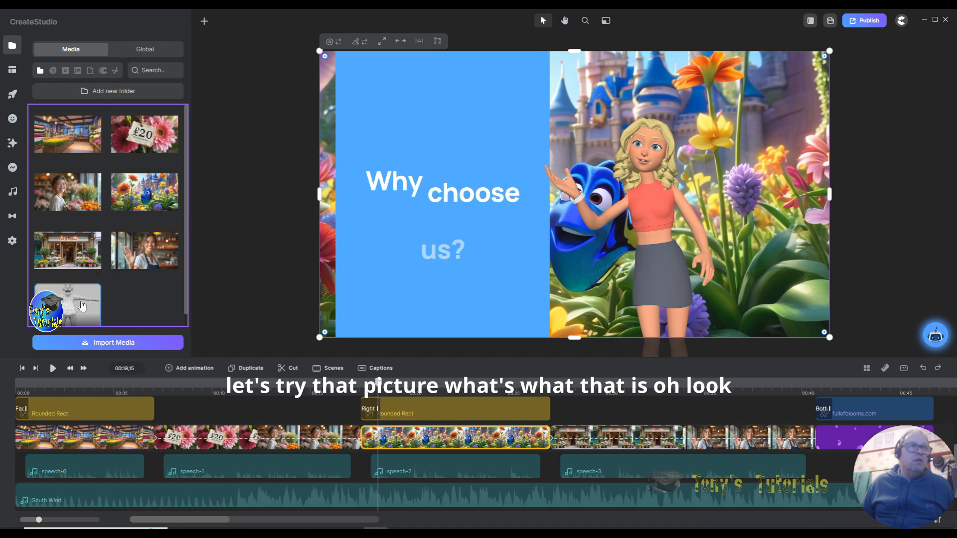
Step: Replace the "Why choose us?" background with the imported grey wireframe figure, and swap the castle and flowers image back in
left_click(87, 307)
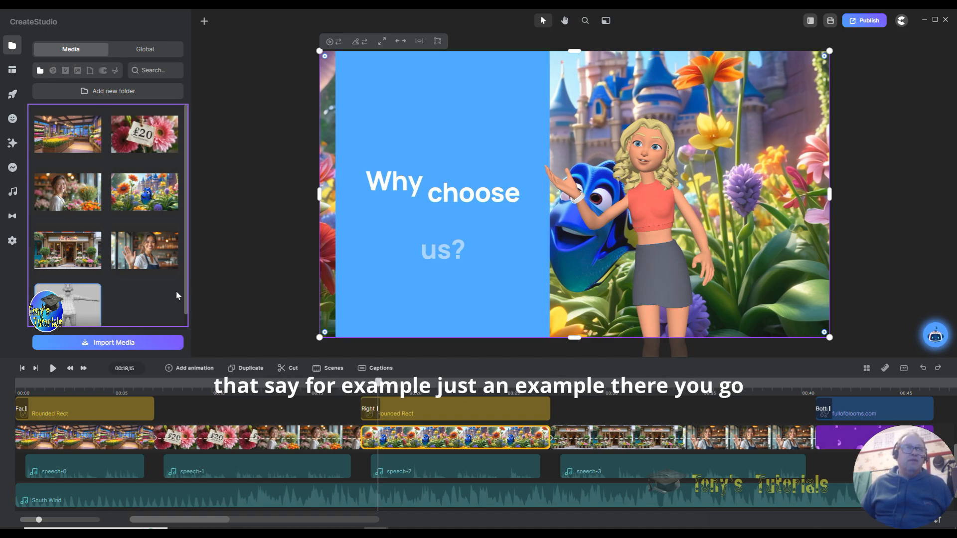
left_click(88, 306)
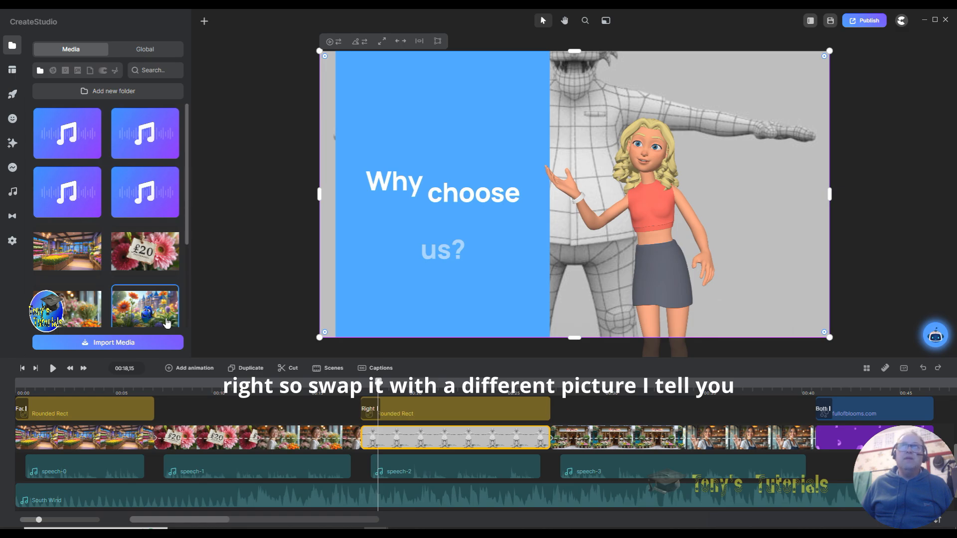
left_click(360, 40)
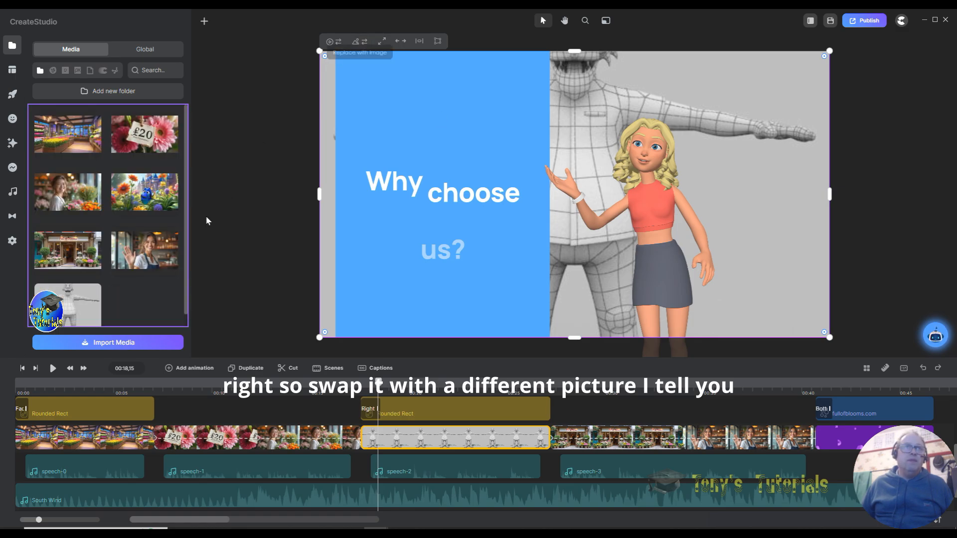
left_click(157, 202)
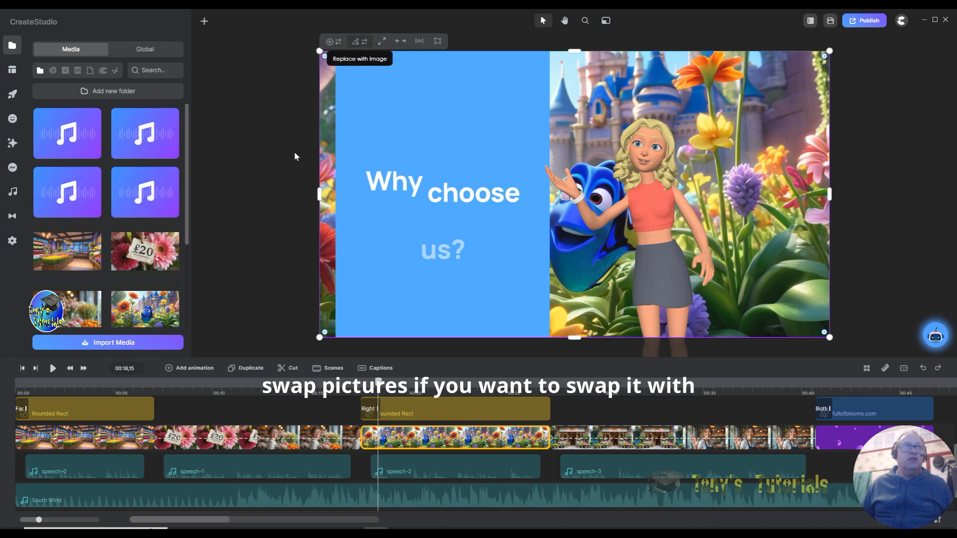
Step: Replace the "Why choose us?" background with the sunlit garden video from the global media library and preview the scene's opening
left_click(145, 49)
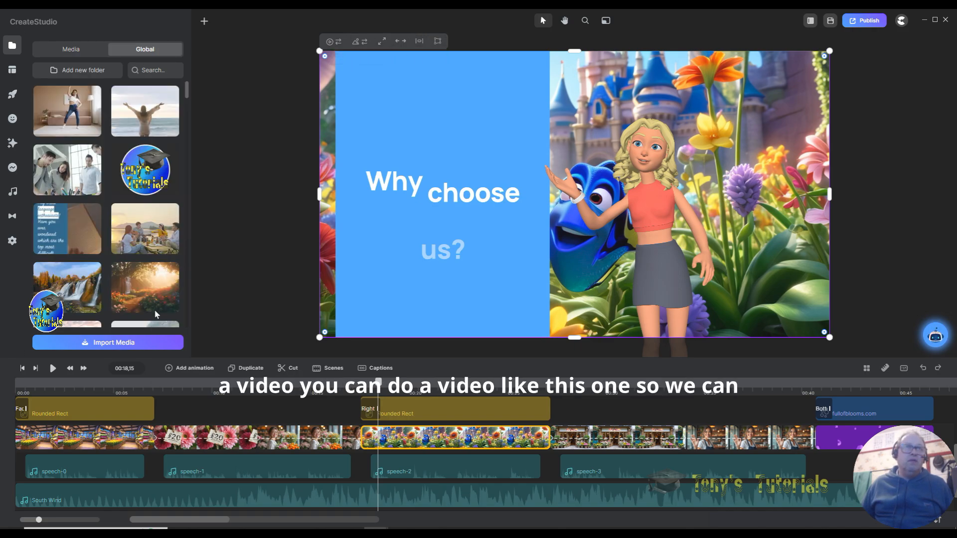
left_click(334, 41)
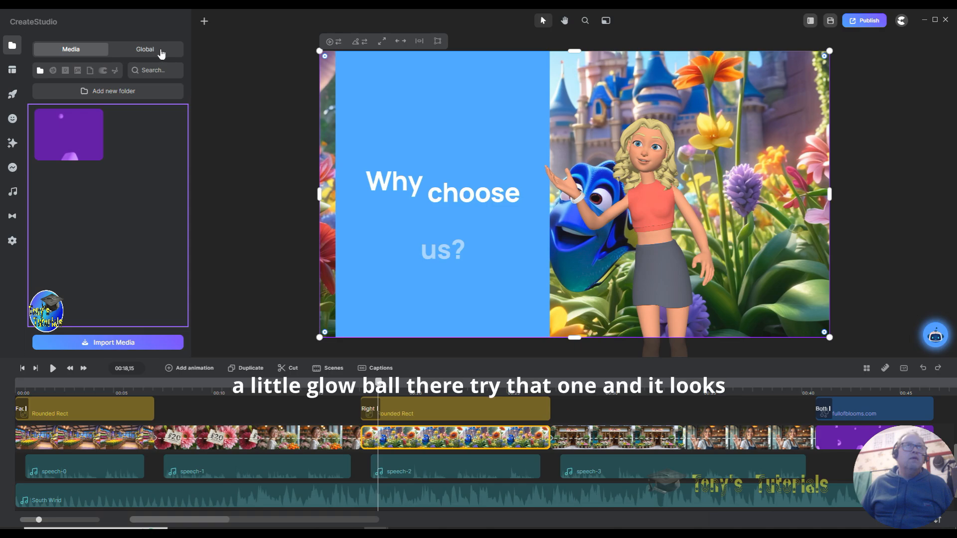
left_click(145, 49)
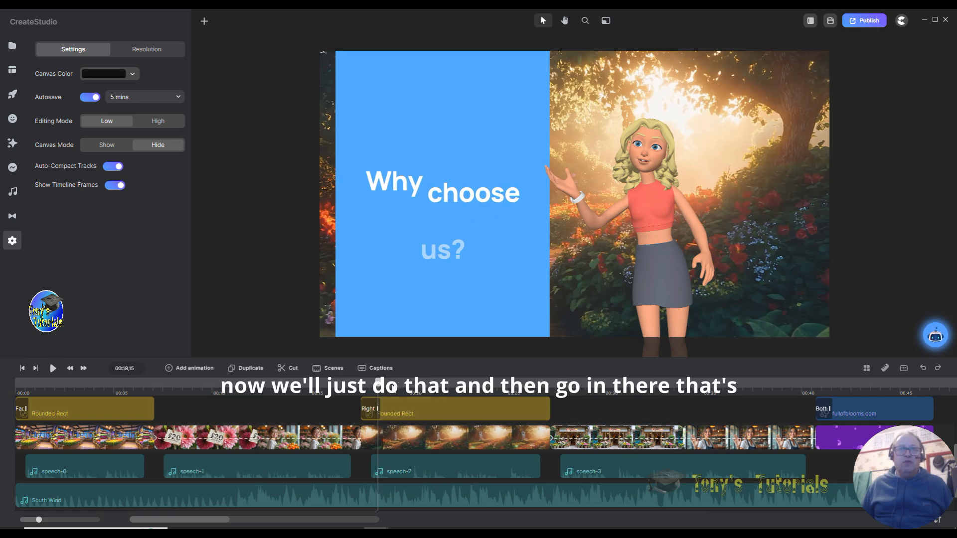
left_click_drag(378, 387, 354, 366)
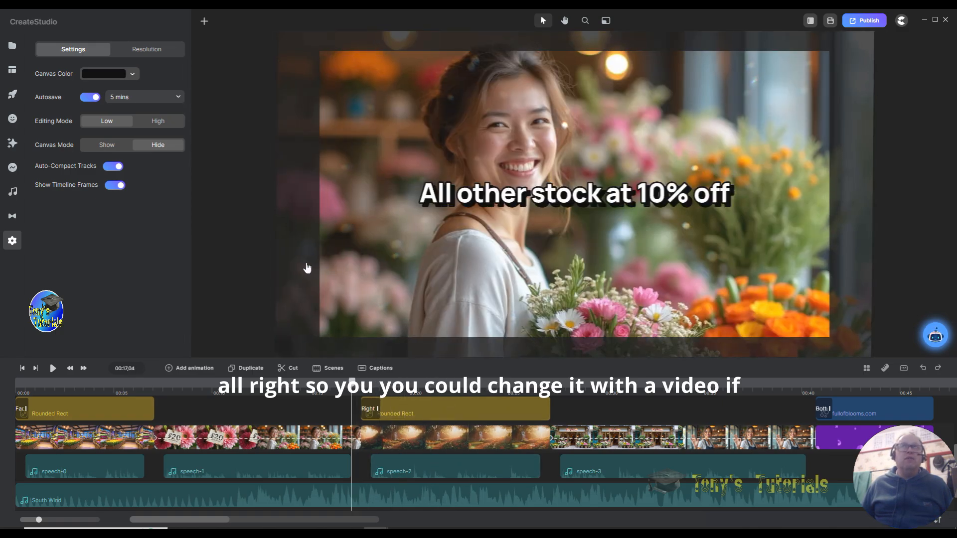
left_click_drag(353, 385, 369, 386)
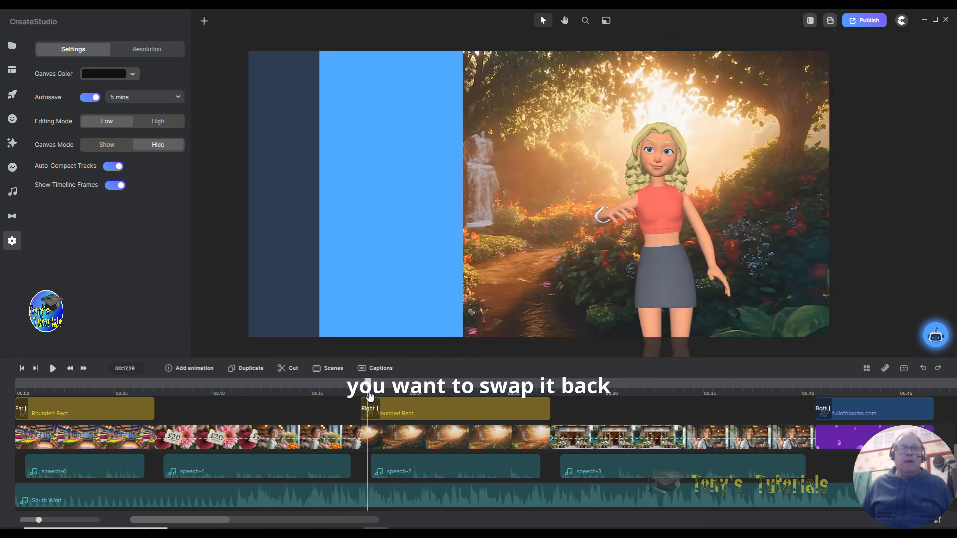
Step: Replace the sunlit garden video with the original castle and flowers image from the project media
left_click(382, 435)
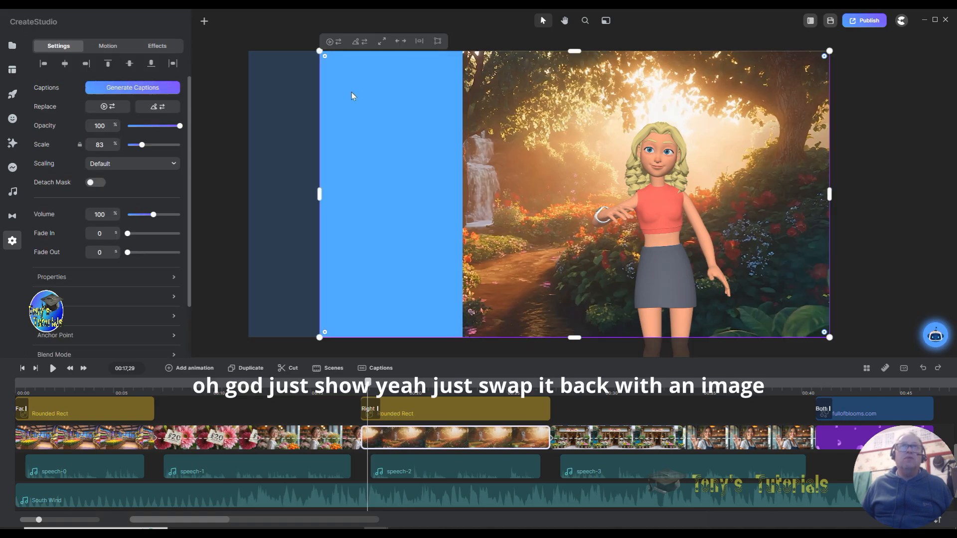
left_click(356, 44)
left_click(148, 192)
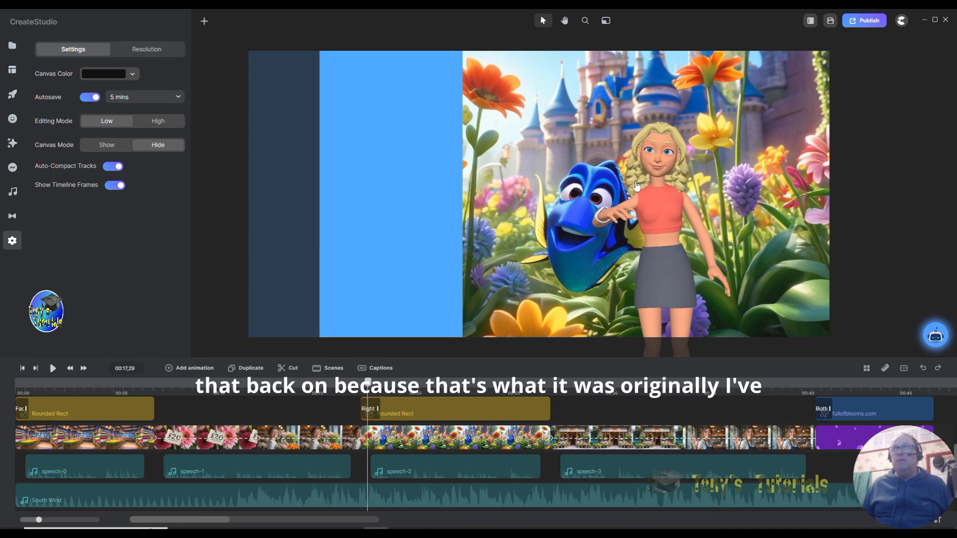
Step: Leave the castle and flowers image deselected and move the playhead to the "Full of Blooms in Walsall!" shopfront scene at 00:32,10
mouse_move(555, 278)
left_mouse_down()
mouse_move(493, 268)
mouse_move(556, 271)
left_mouse_up()
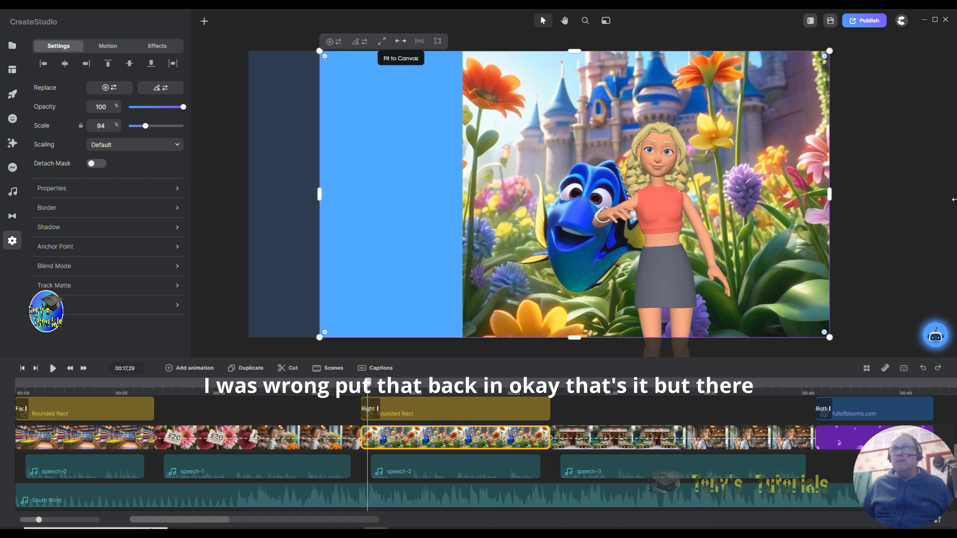
left_click(850, 213)
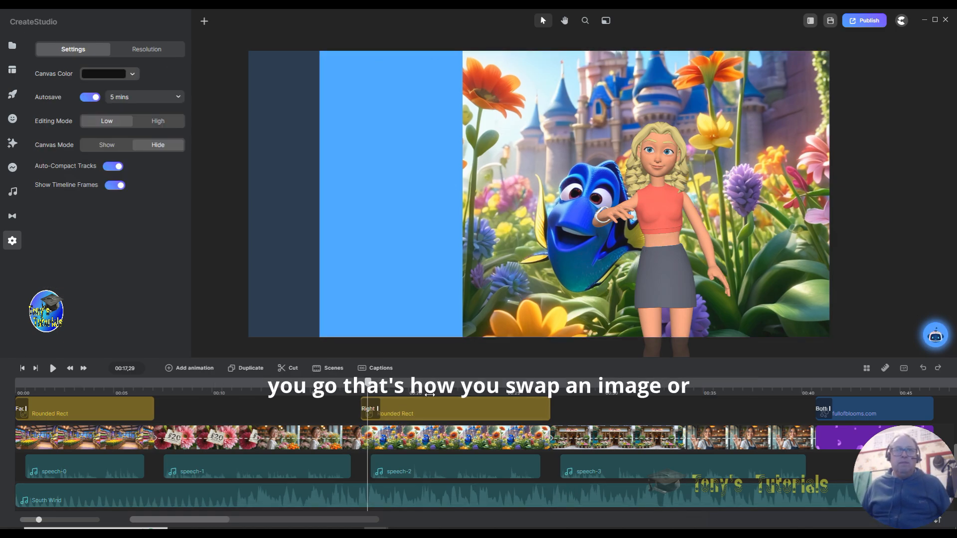
left_click_drag(367, 393, 650, 394)
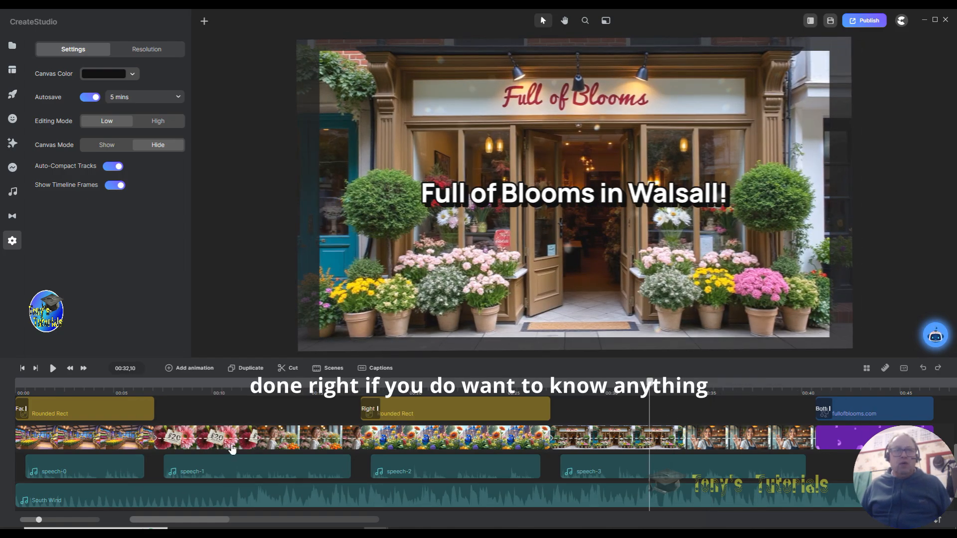
Step: Select the South Wind background music track and open the music library's list of genres
scroll(454, 459, "down", 1)
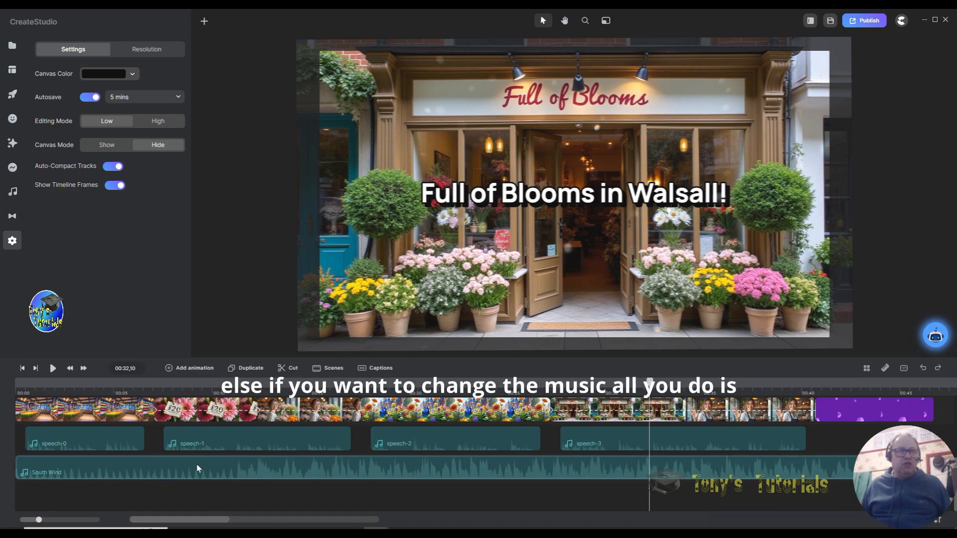
left_click(235, 472)
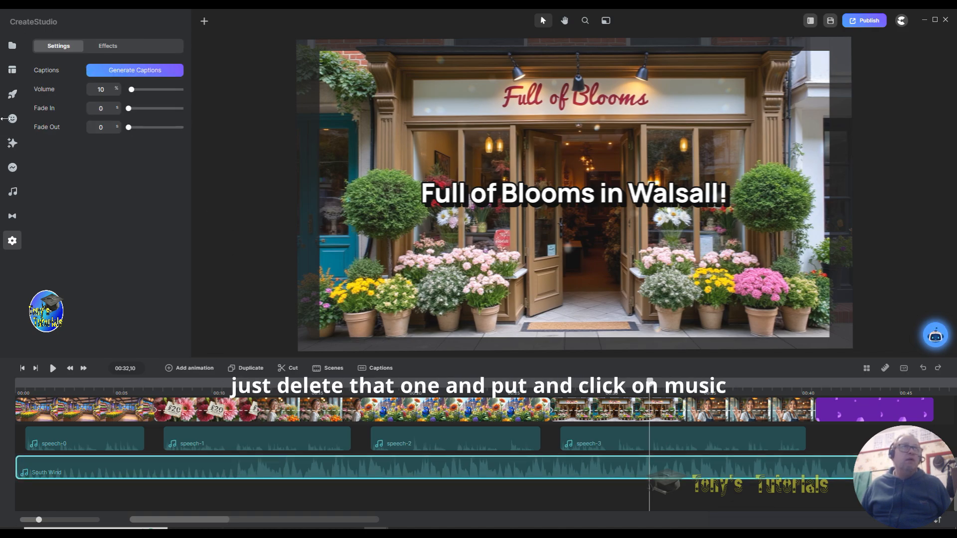
left_click(12, 193)
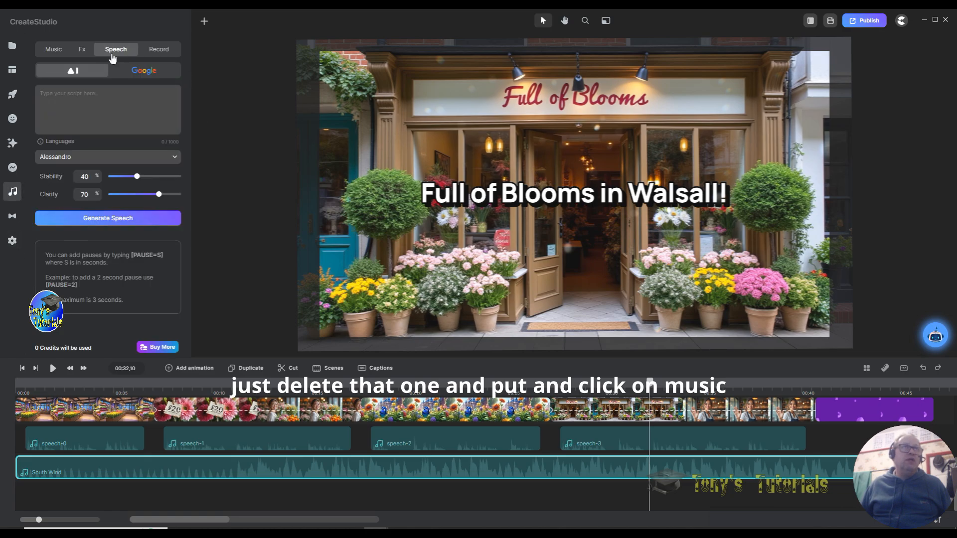
left_click(50, 52)
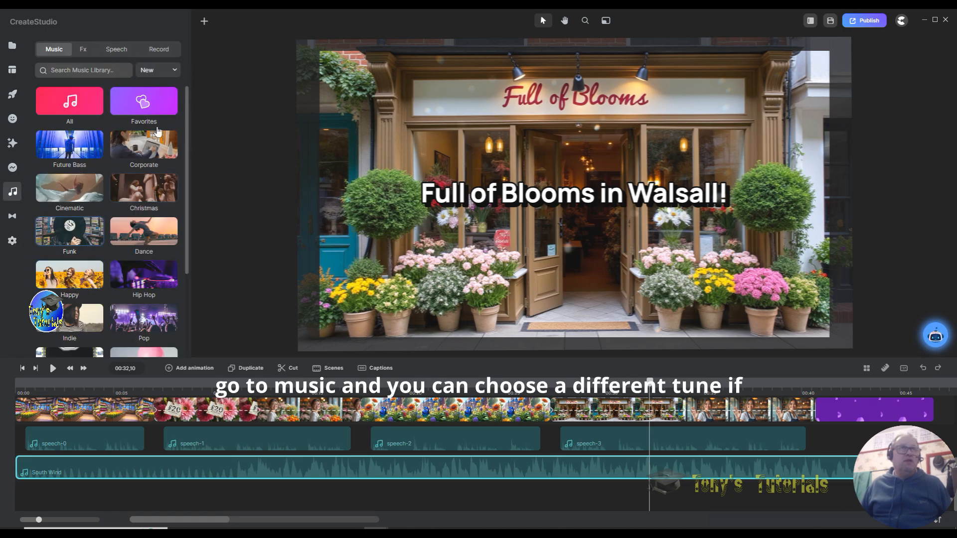